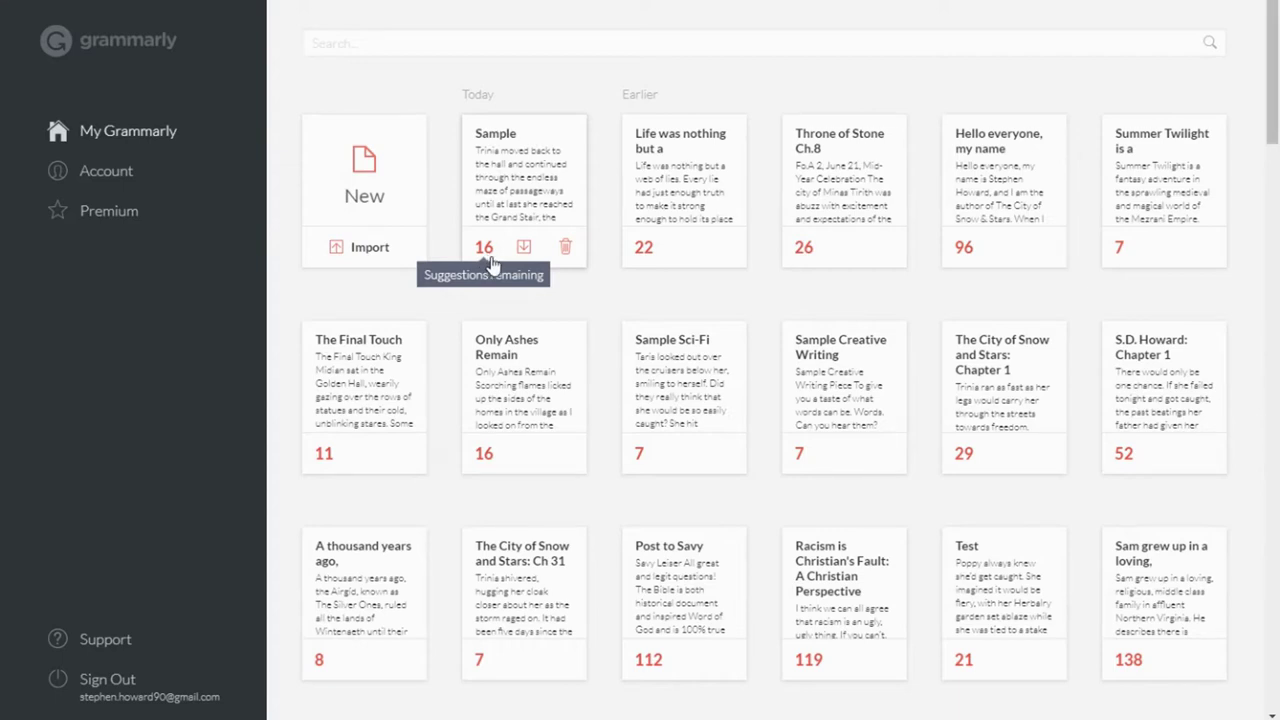
Open the Sample document from today and accept the correction replacing "like" with "as" in the second paragraph
{"action": "left_click", "coordinate": [523, 187]}
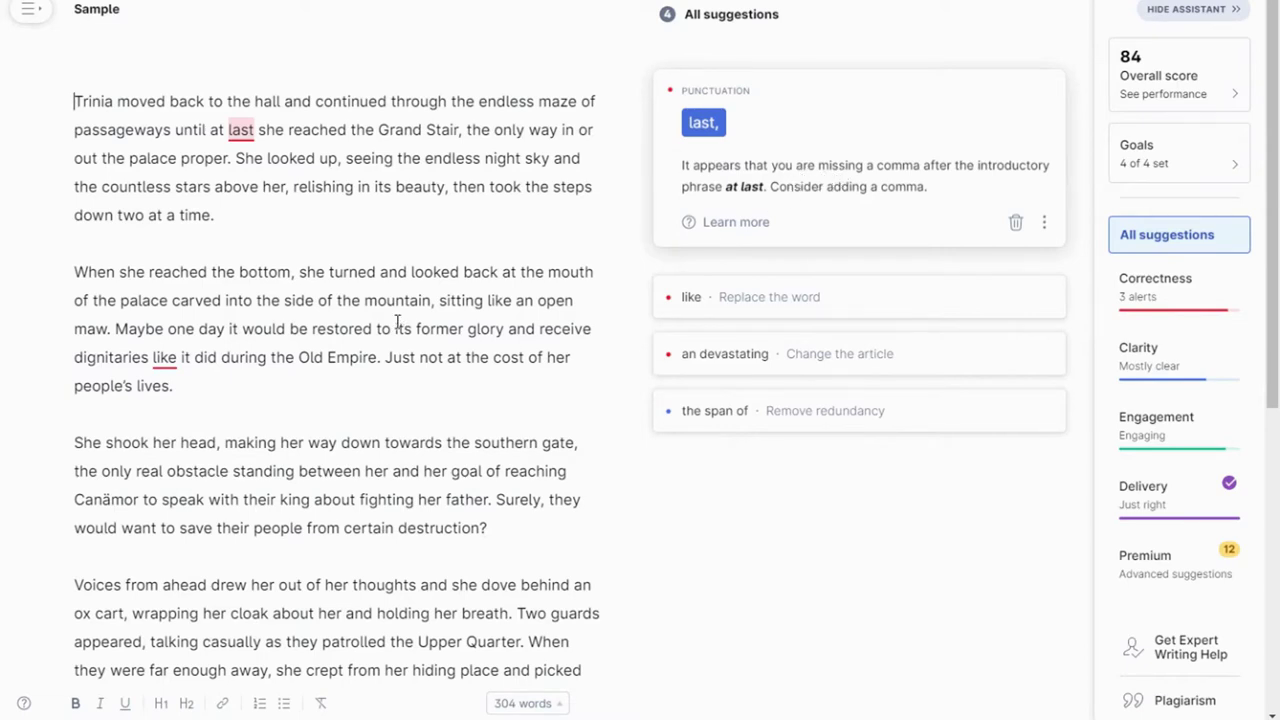
{"action": "left_click", "coordinate": [740, 304]}
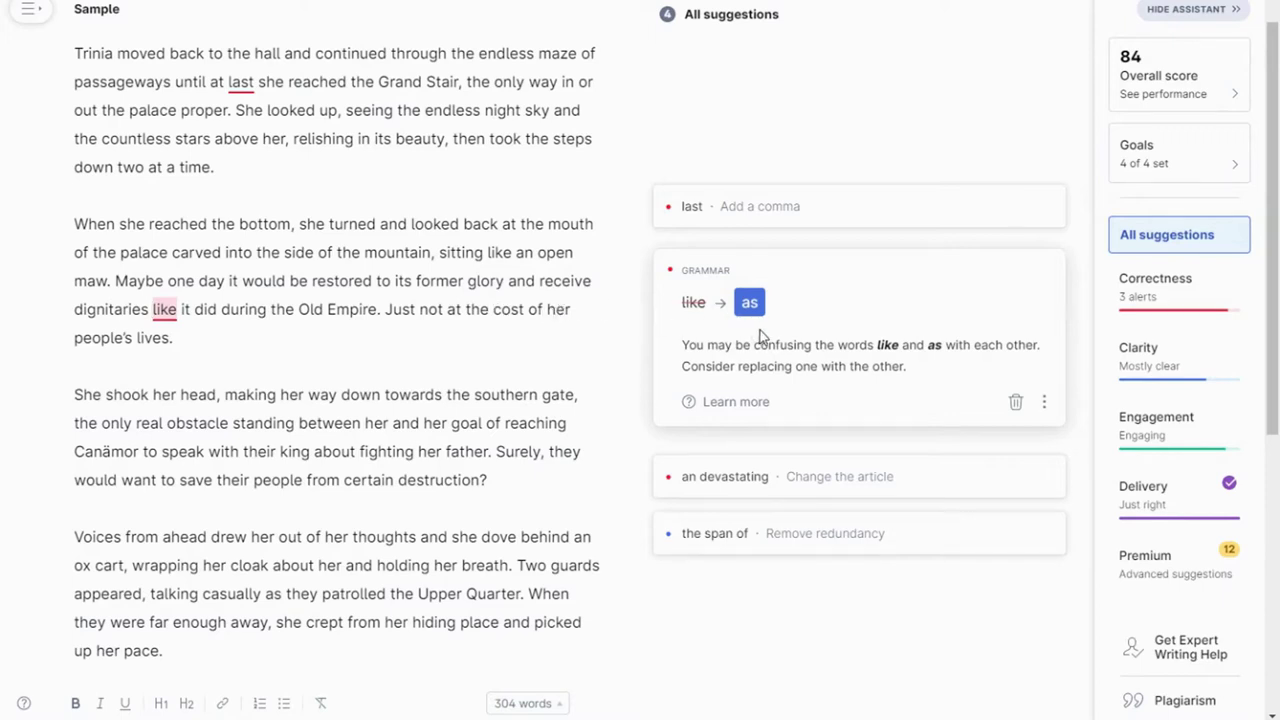
{"action": "left_click", "coordinate": [749, 303]}
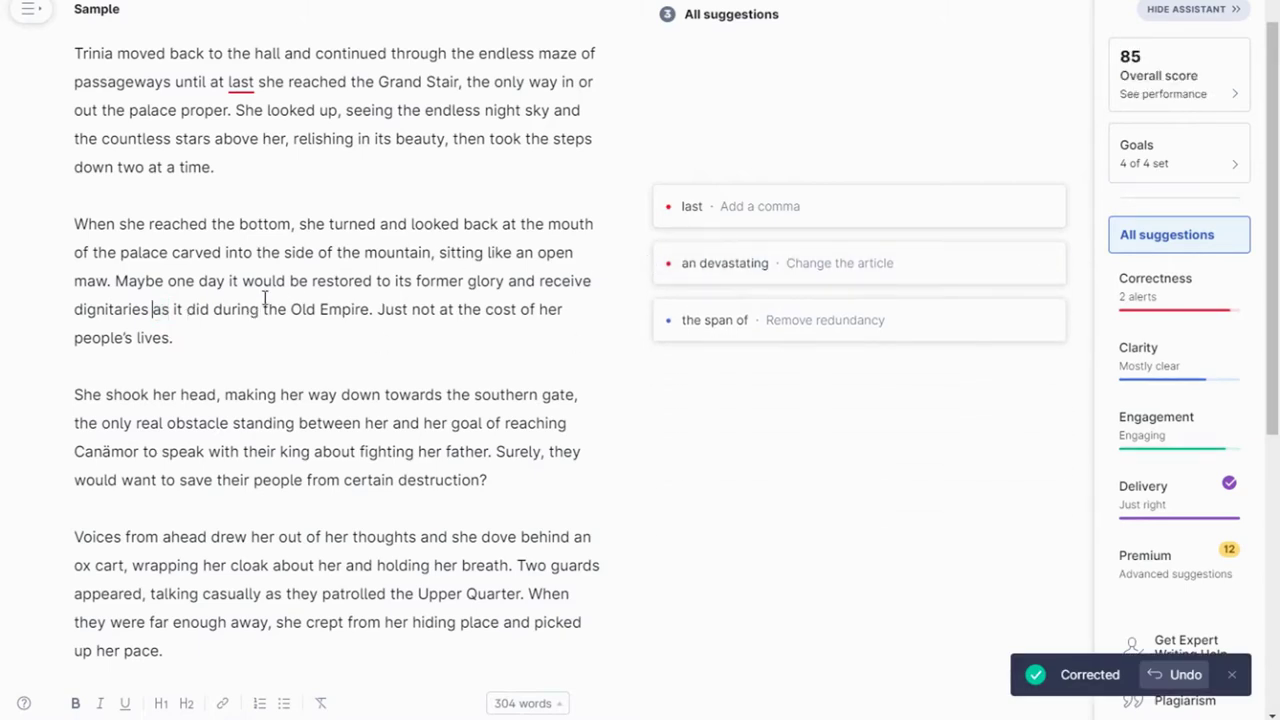
{"action": "left_click_drag", "start_coordinate": [151, 310], "coordinate": [211, 312]}
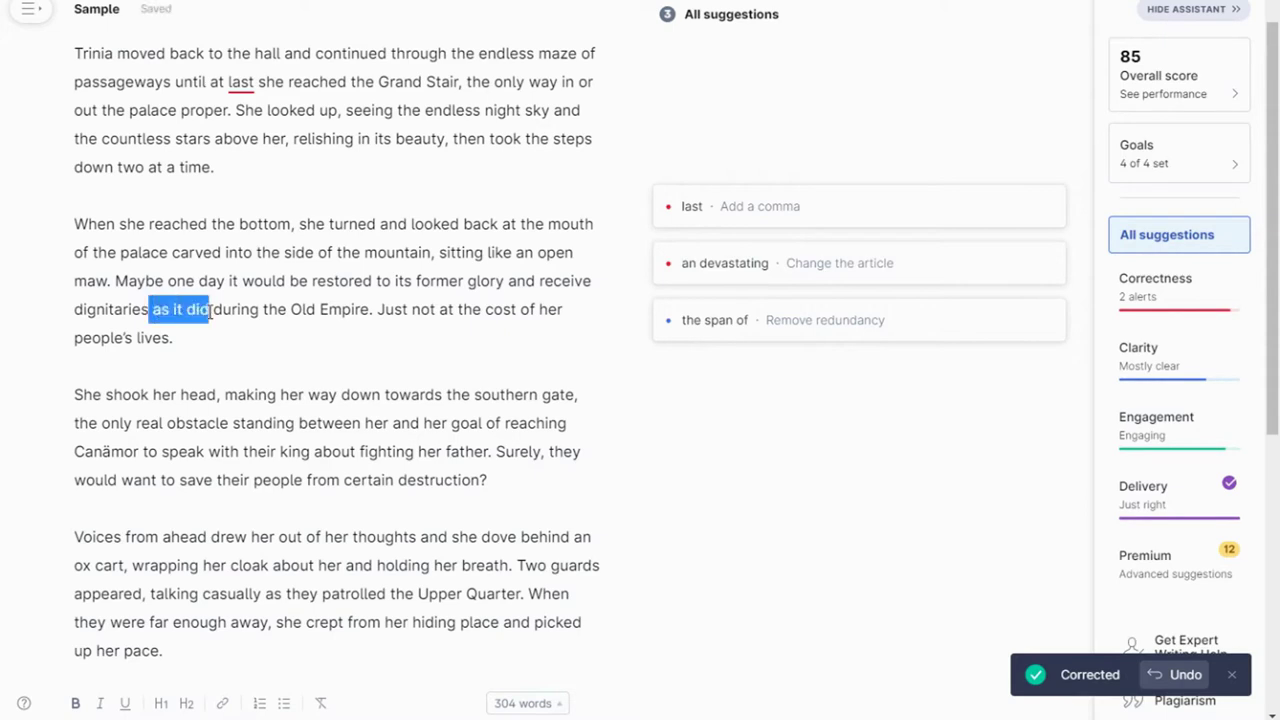
{"action": "left_click", "coordinate": [446, 280]}
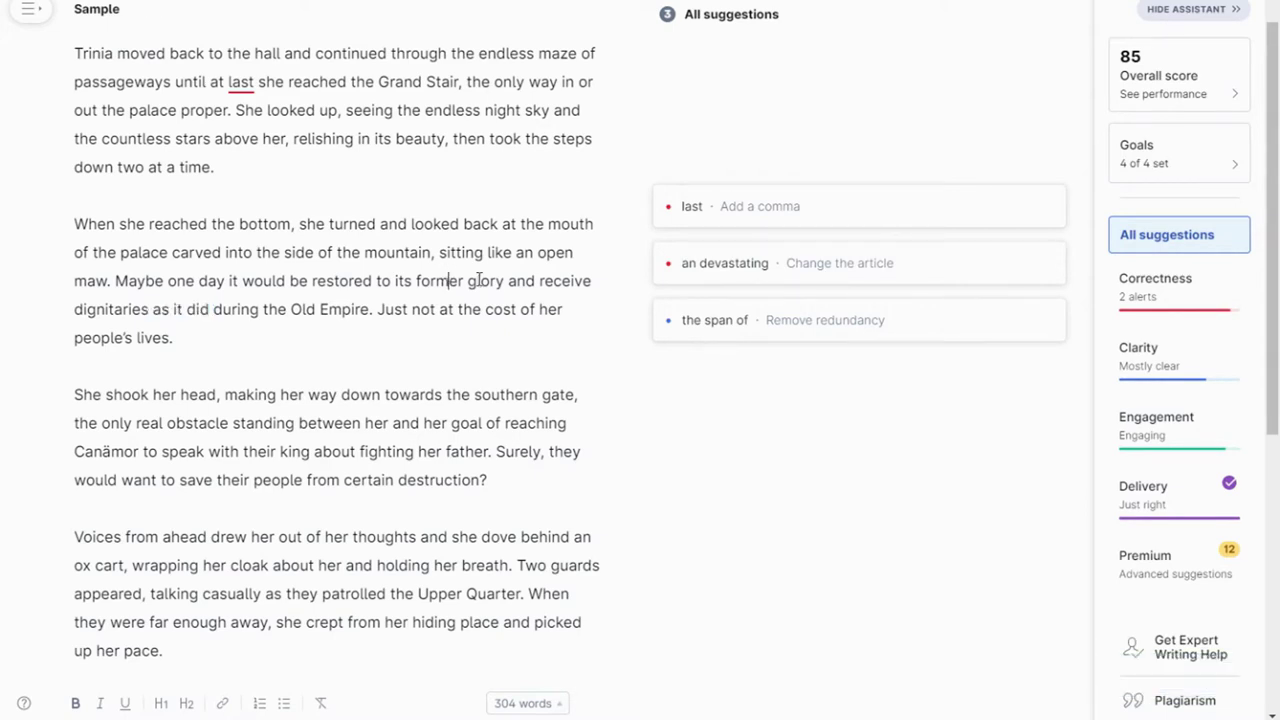
Accept the grammar correction changing "an devastating" to "a devastating" in the last paragraph
{"action": "left_click", "coordinate": [729, 272]}
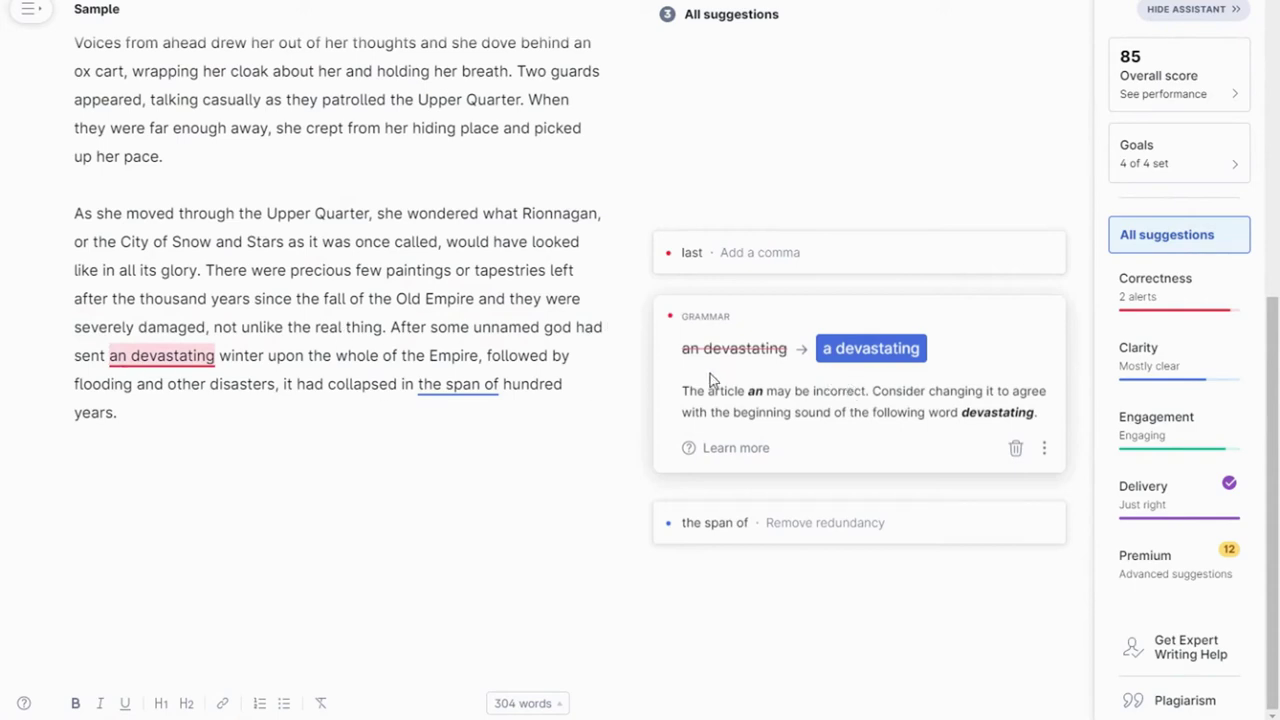
{"action": "left_click", "coordinate": [851, 362]}
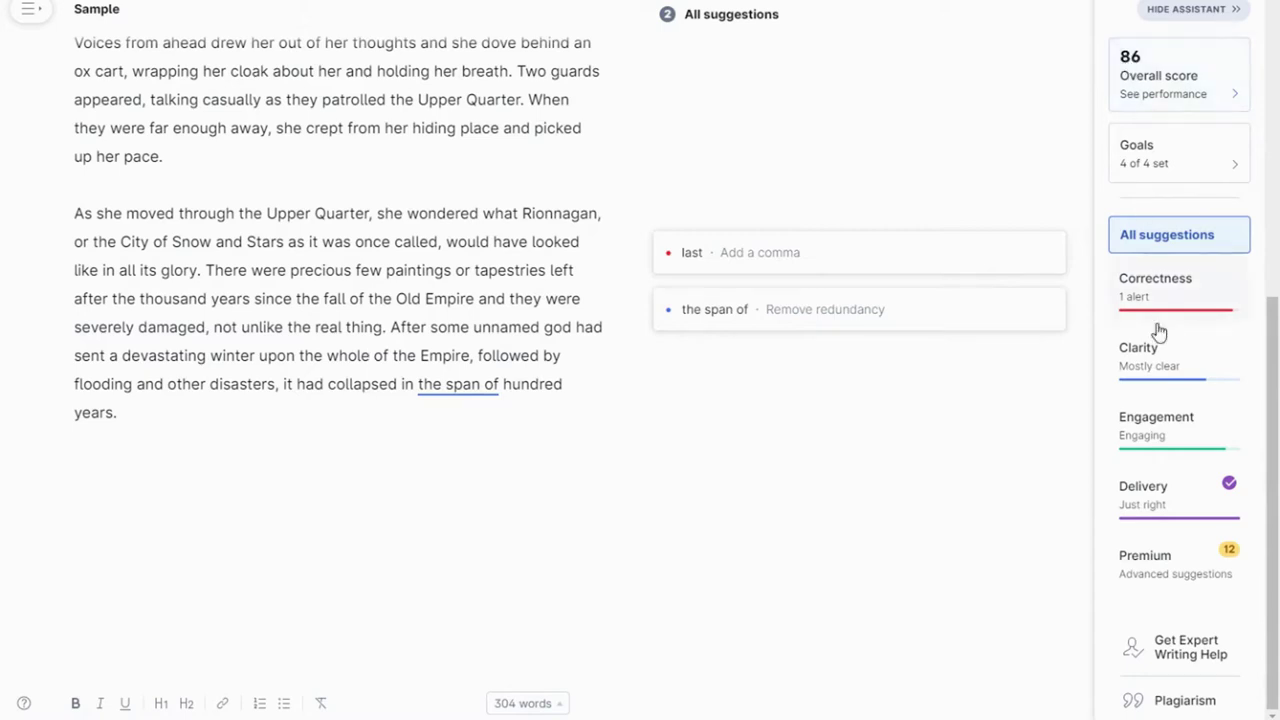
Examine the Clarity suggestion for "the span of" and the Premium suggestions underlined throughout the document
{"action": "left_click", "coordinate": [1157, 366]}
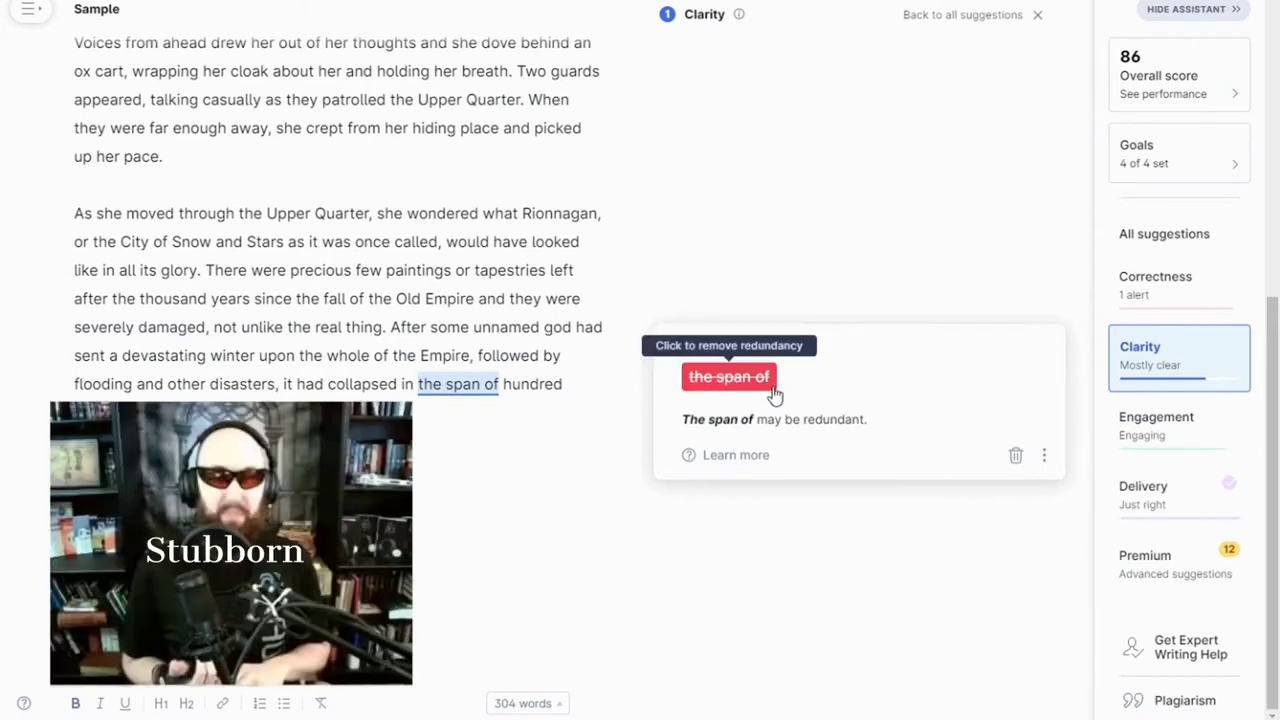
{"action": "left_click", "coordinate": [1150, 443]}
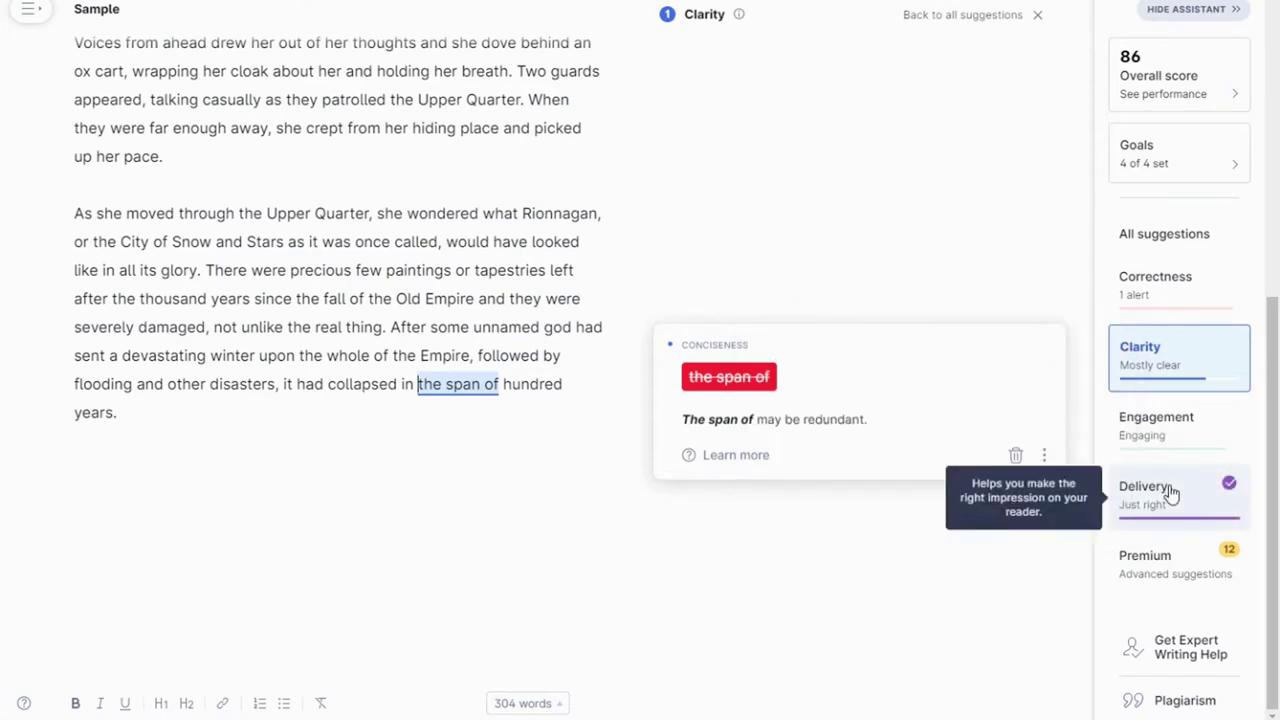
{"action": "left_click", "coordinate": [1150, 578]}
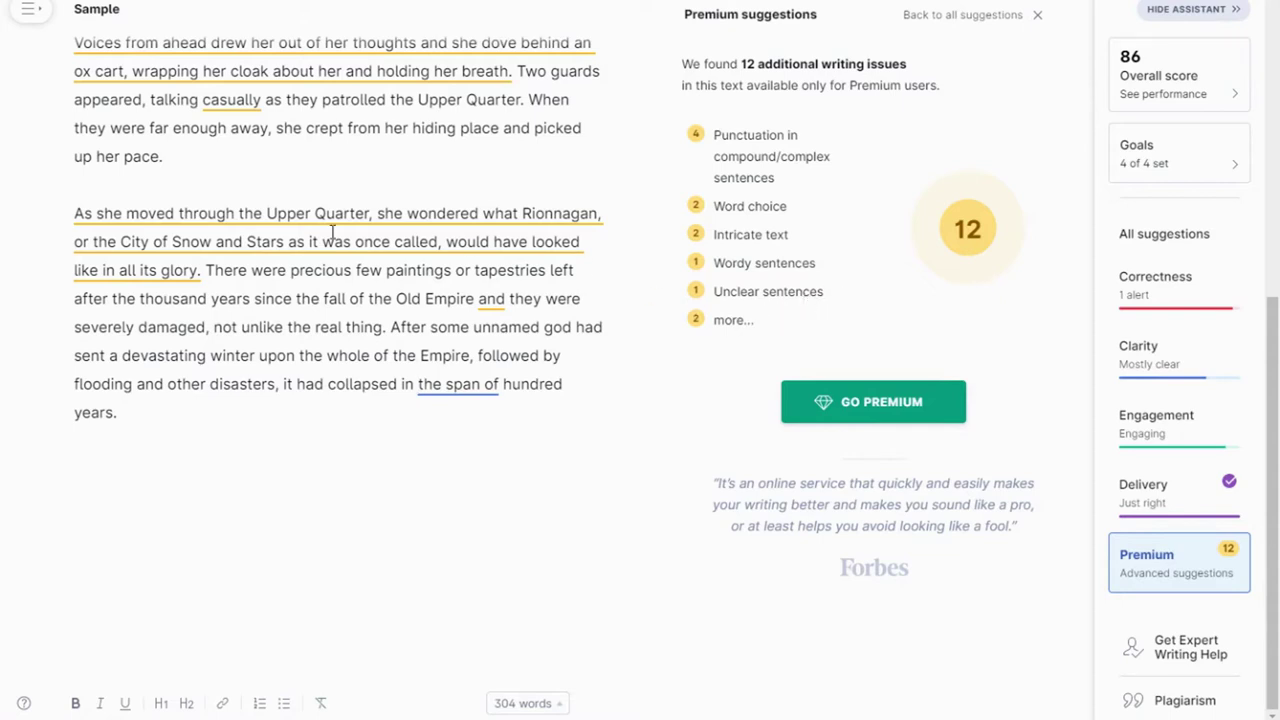
{"action": "scroll", "coordinate": [328, 337], "scroll_direction": "up", "scroll_amount": 3}
{"action": "scroll", "coordinate": [328, 337], "scroll_direction": "up", "scroll_amount": 3}
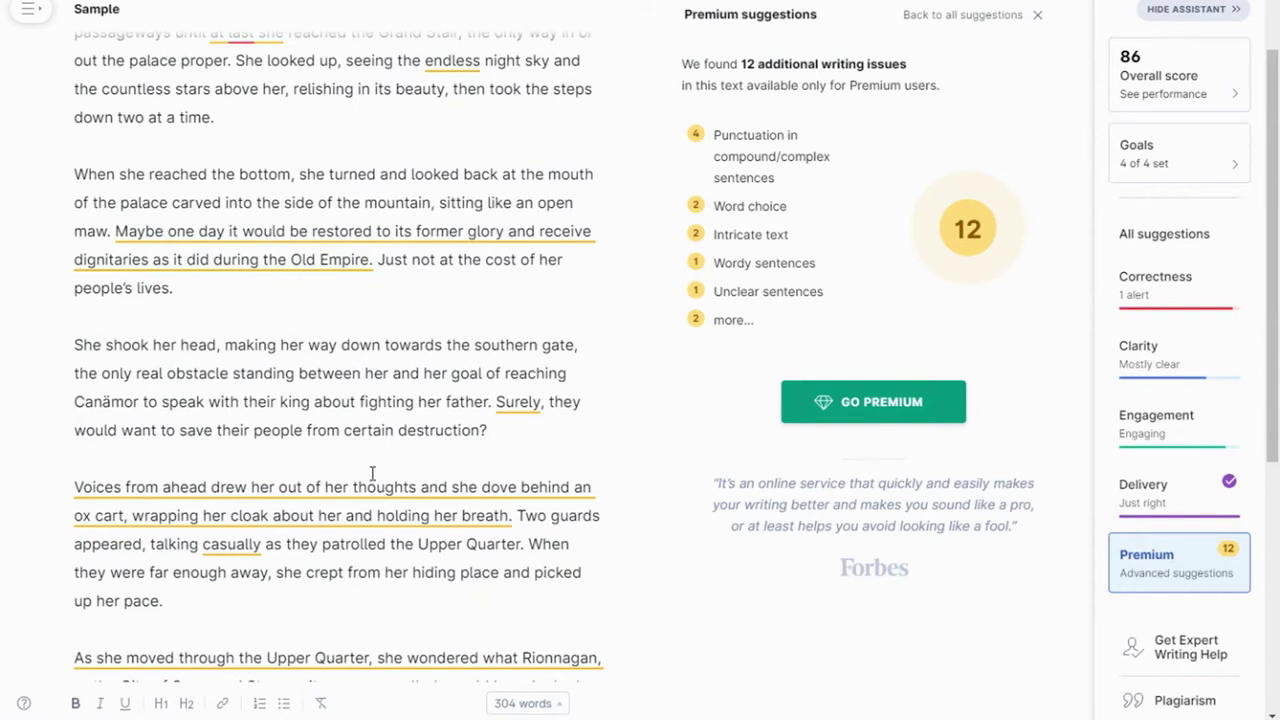
{"action": "scroll", "coordinate": [433, 498], "scroll_direction": "up", "scroll_amount": 1}
{"action": "scroll", "coordinate": [433, 498], "scroll_direction": "up", "scroll_amount": 1}
{"action": "scroll", "coordinate": [433, 498], "scroll_direction": "down", "scroll_amount": 2}
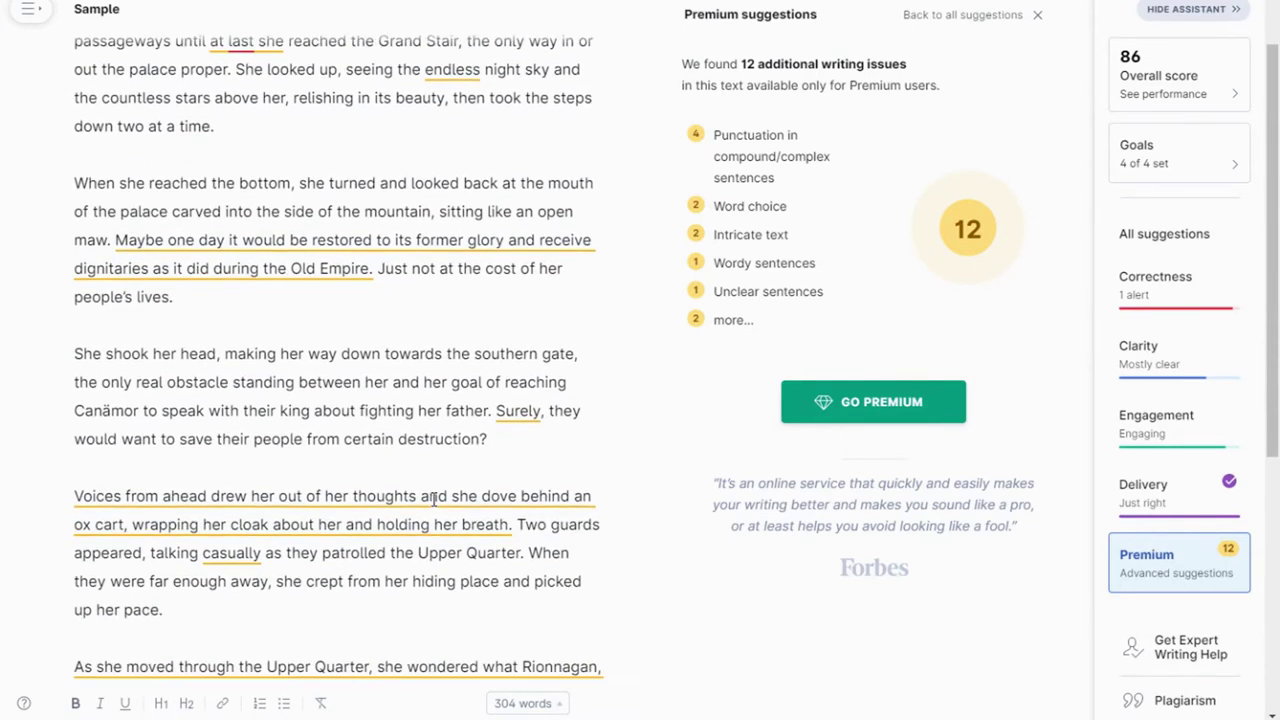
{"action": "scroll", "coordinate": [443, 425], "scroll_direction": "up", "scroll_amount": 2}
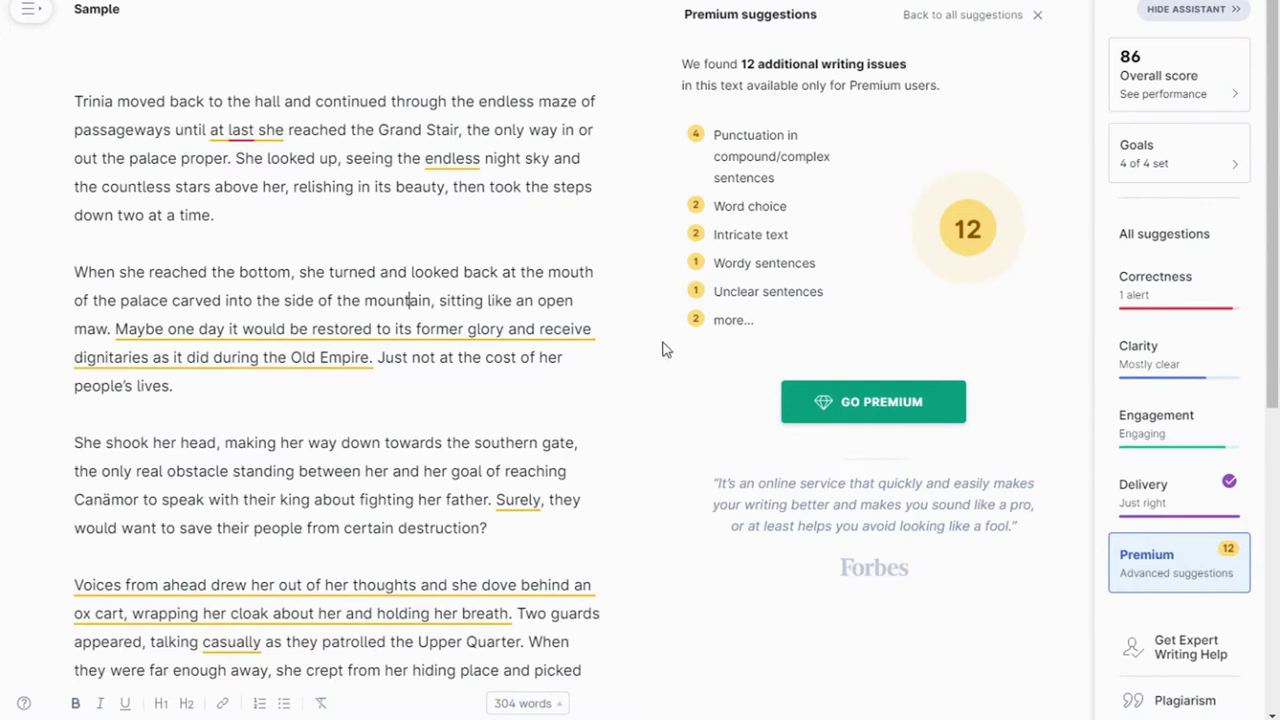
Open the writing goals and compare the General, Expert and Knowledgeable audience descriptions, leaving Knowledgeable selected
{"action": "left_click", "coordinate": [1150, 170]}
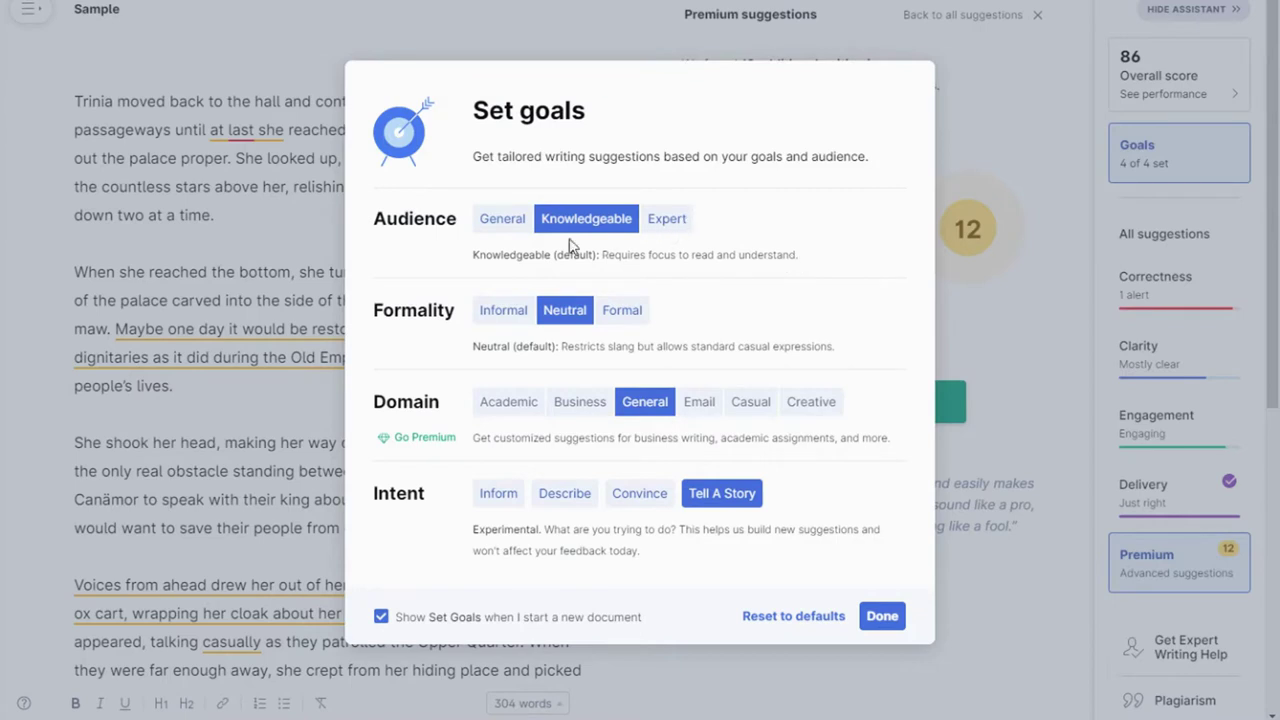
{"action": "left_click", "coordinate": [500, 222]}
{"action": "left_click", "coordinate": [662, 220]}
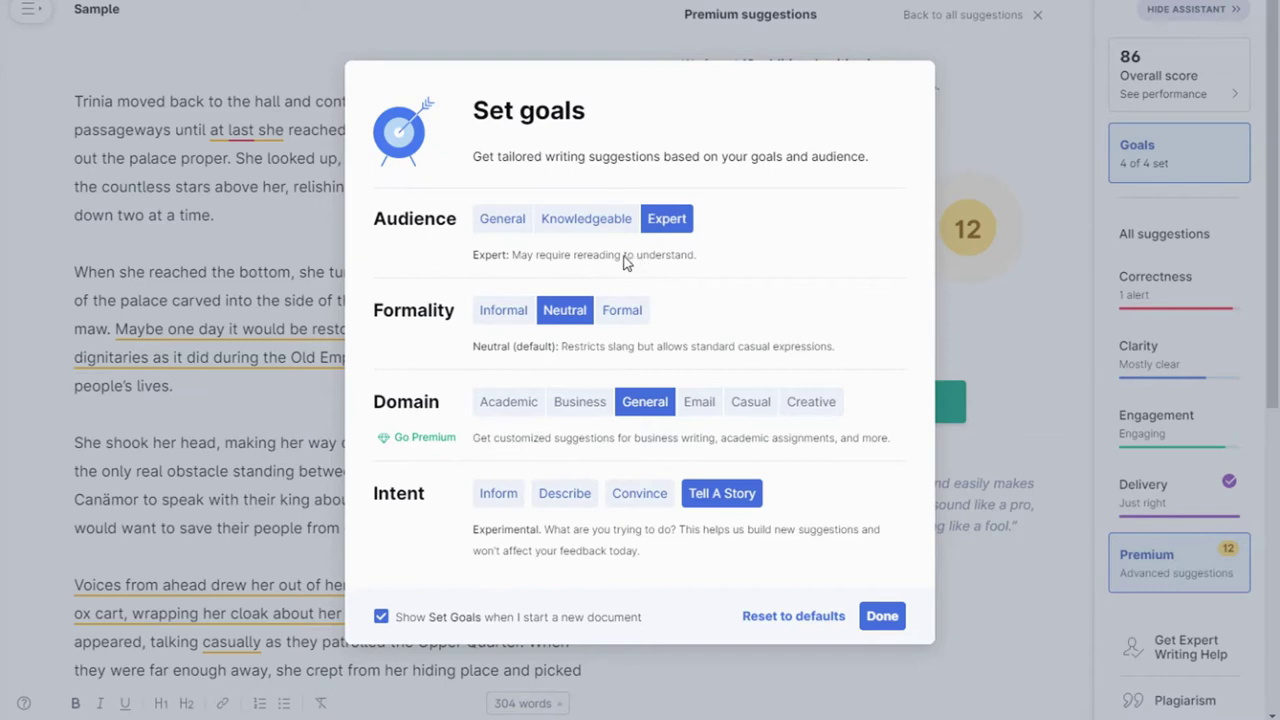
{"action": "left_click", "coordinate": [585, 228]}
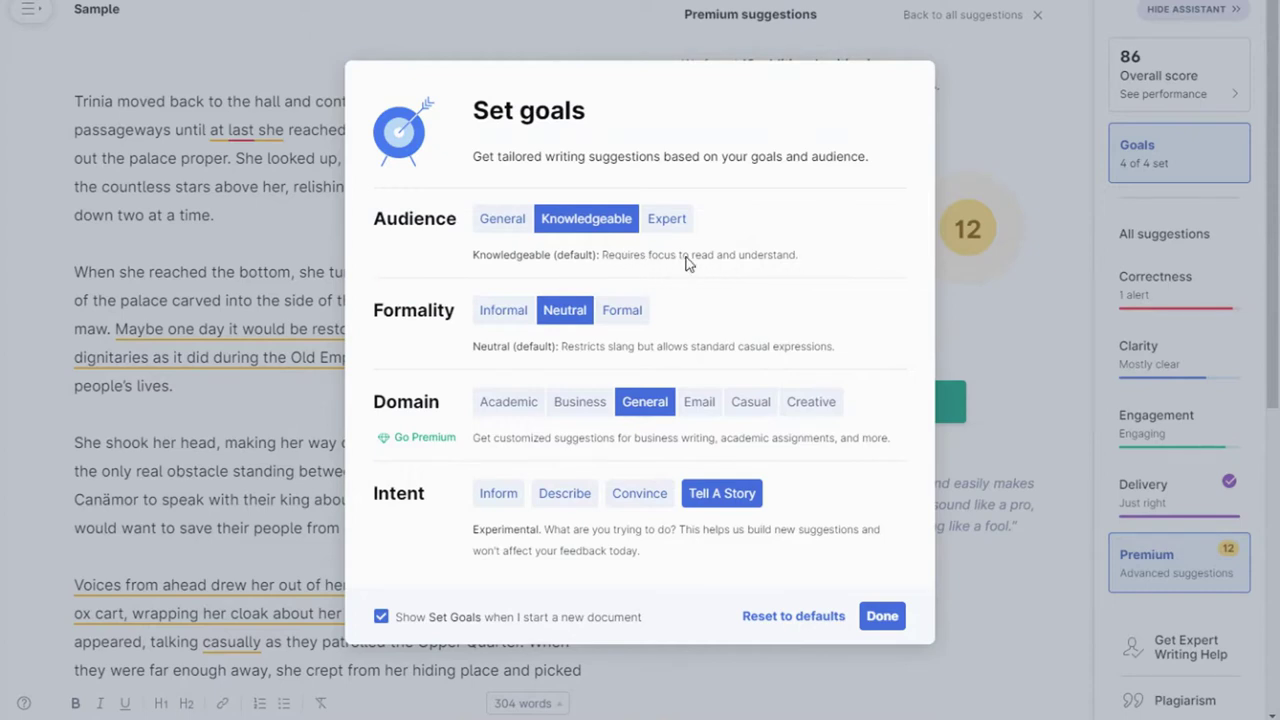
Compare the Informal, Neutral and Formal formality descriptions, leaving Neutral selected
{"action": "left_click", "coordinate": [492, 318]}
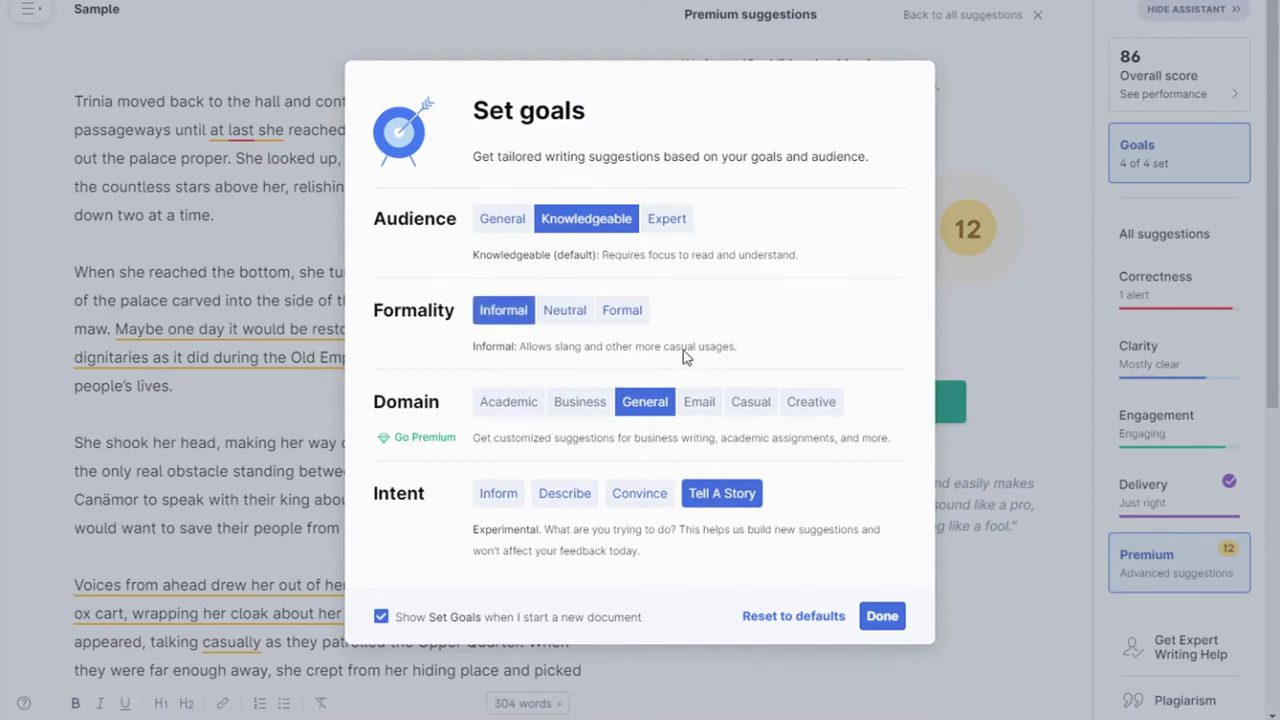
{"action": "left_click", "coordinate": [566, 318]}
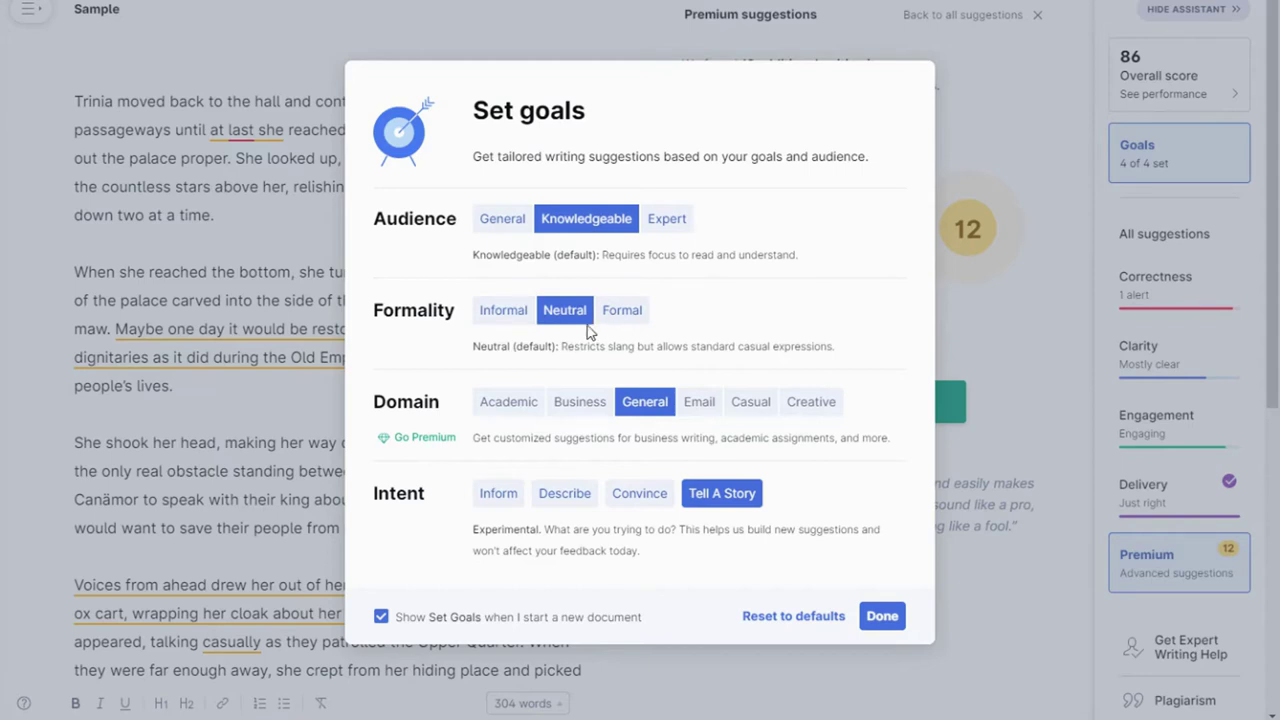
{"action": "left_click", "coordinate": [624, 320]}
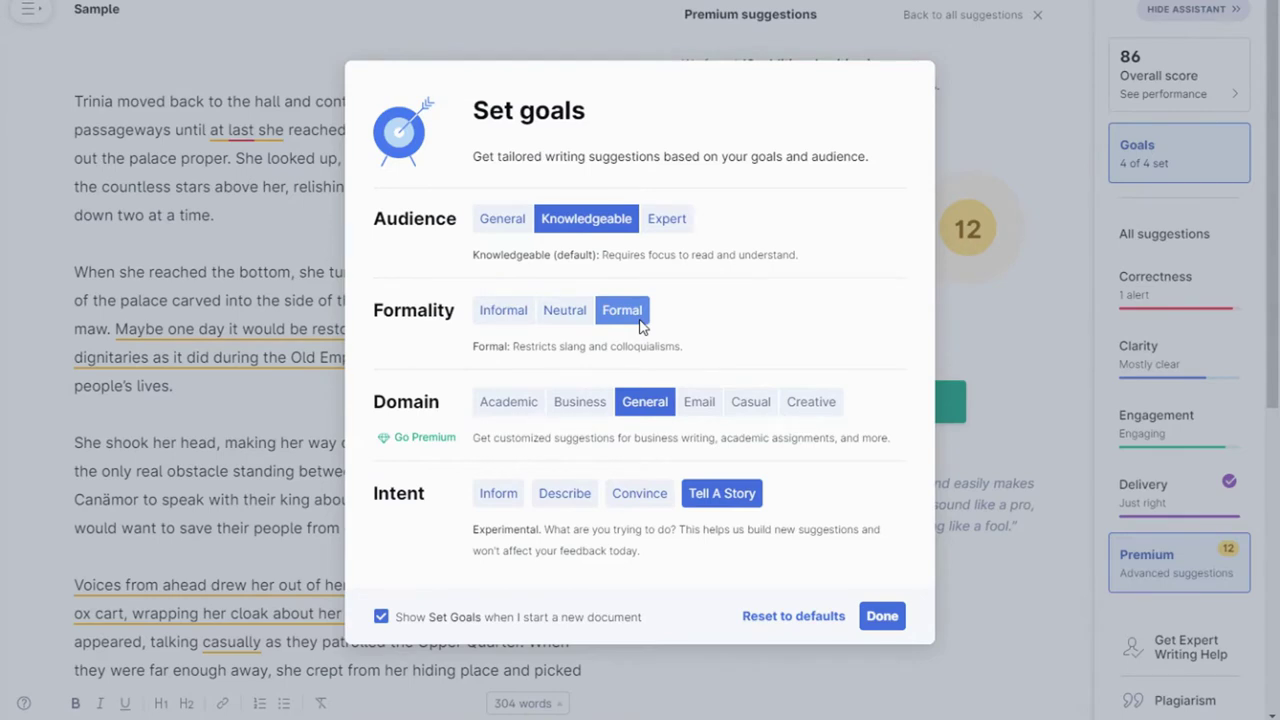
{"action": "left_click", "coordinate": [564, 310]}
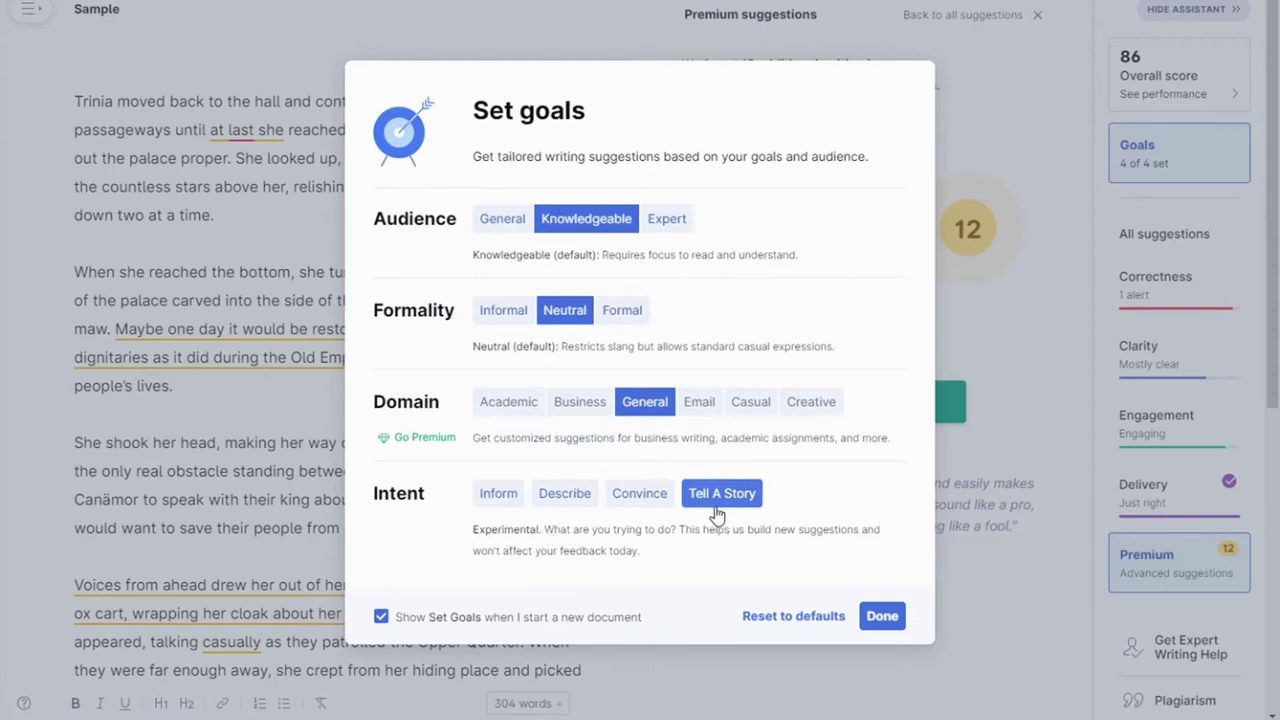
Add Describe to the document's intent goals, save the goals, and view the overall performance report
{"action": "left_click", "coordinate": [566, 495]}
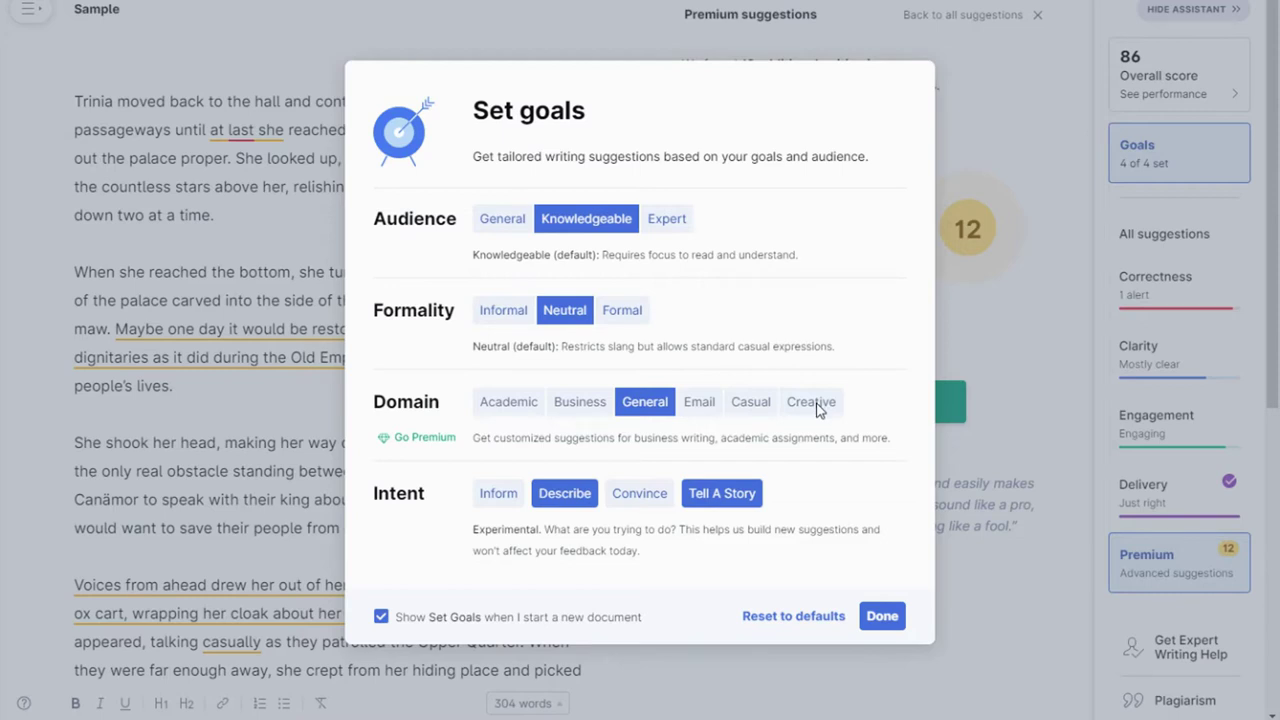
{"action": "left_click", "coordinate": [878, 618]}
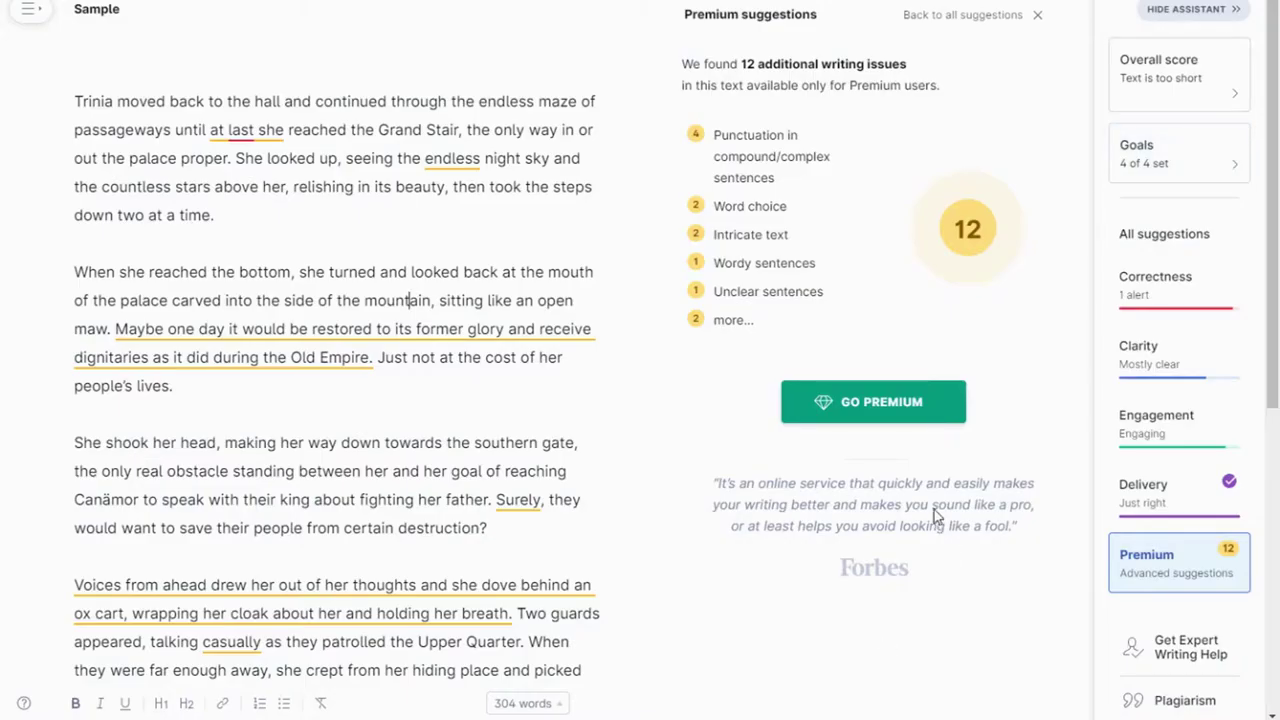
{"action": "left_click", "coordinate": [1163, 100]}
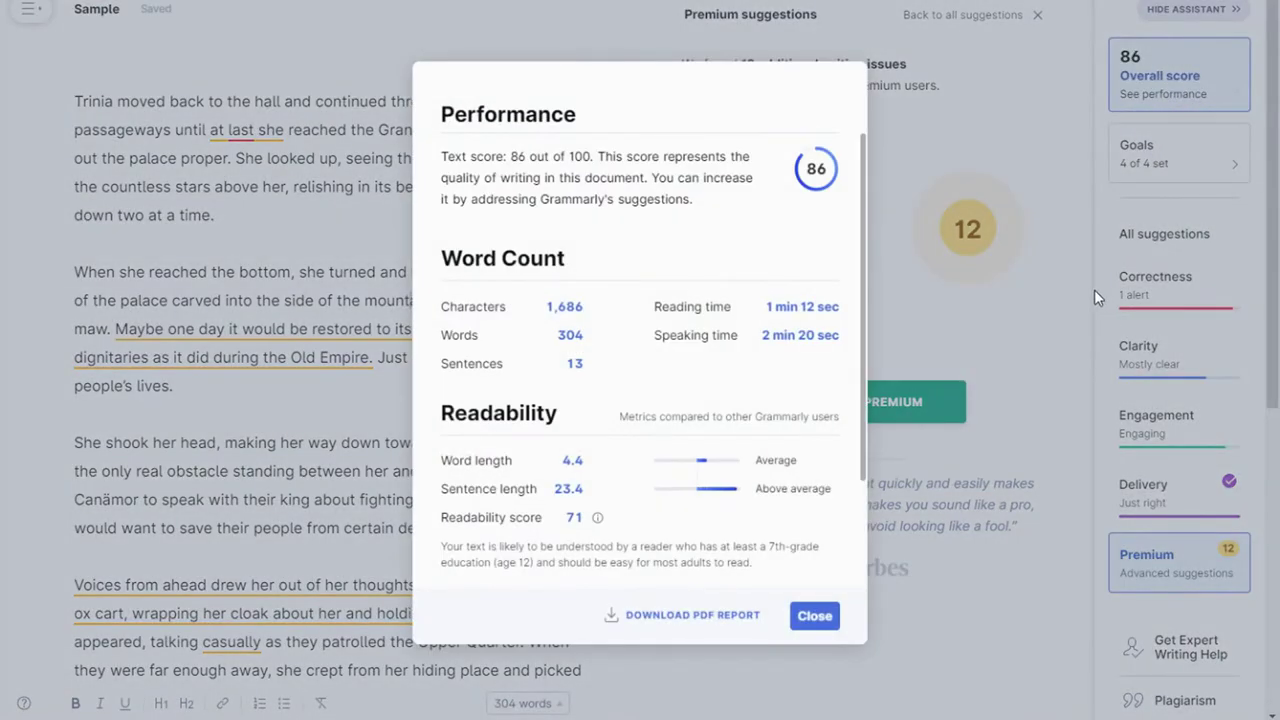
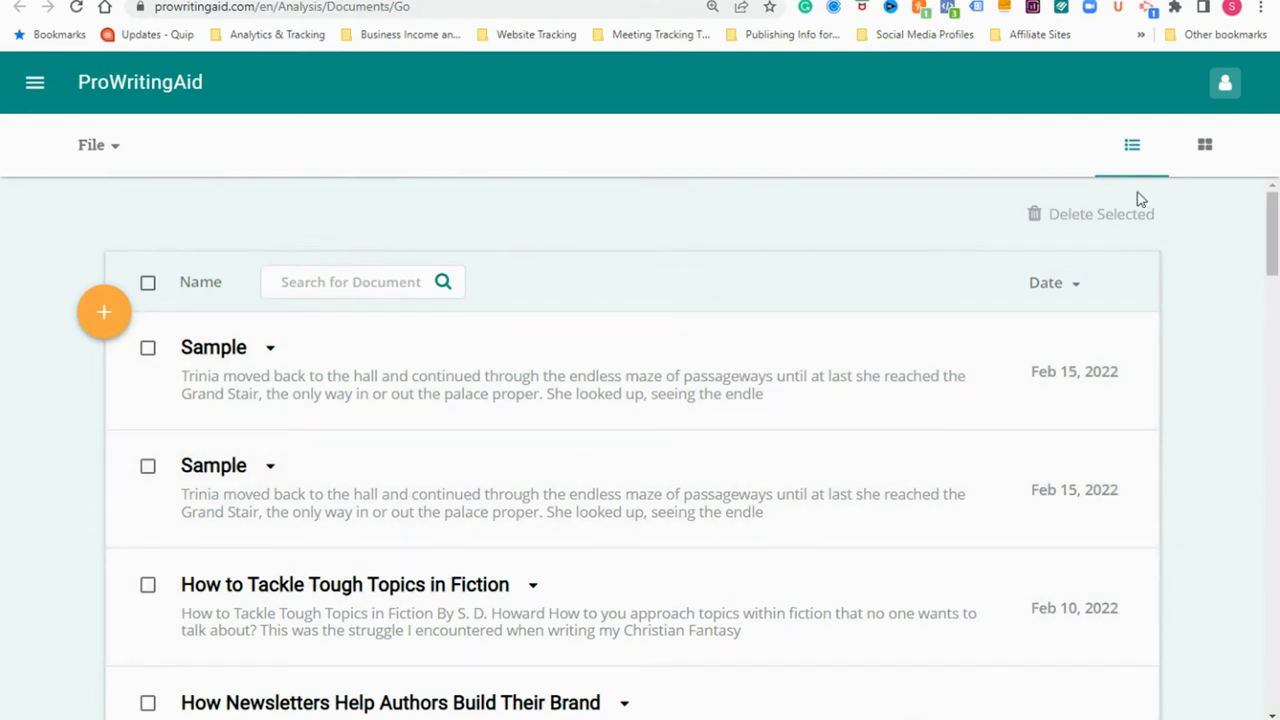
In ProWritingAid, compare the grid and list layouts of the document library and open the first Sample document
{"action": "left_click", "coordinate": [1203, 150]}
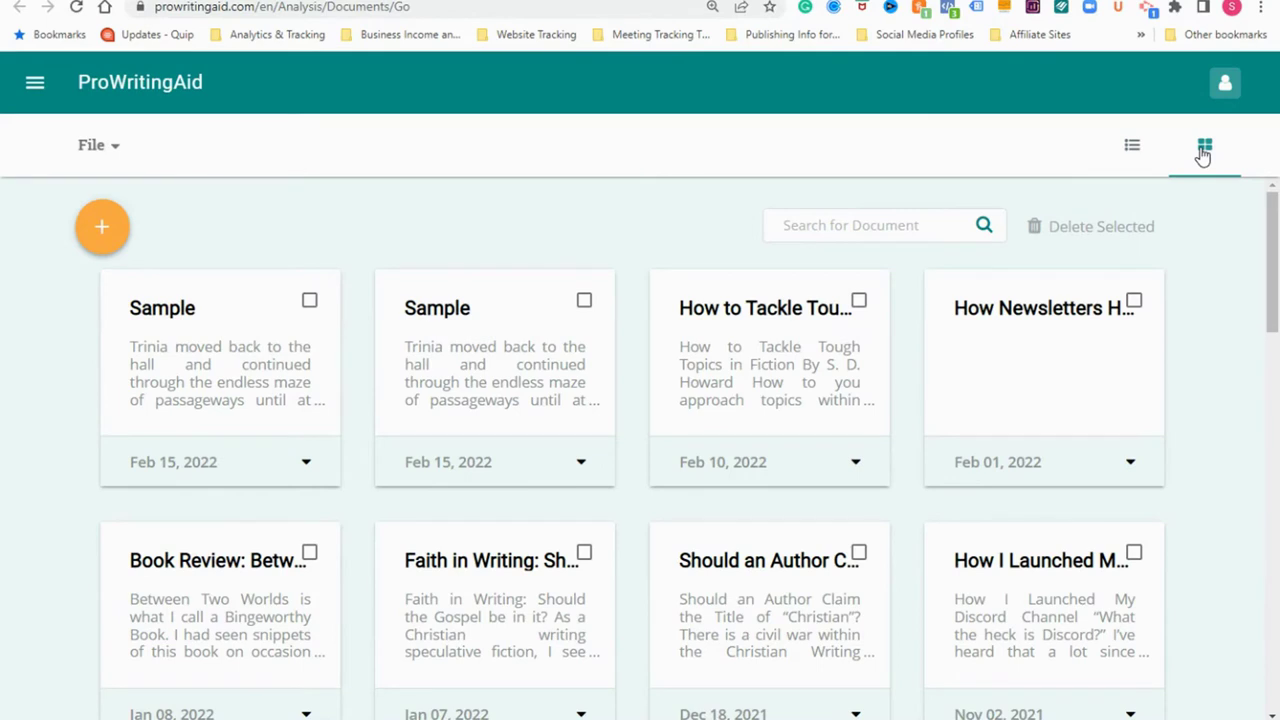
{"action": "left_click", "coordinate": [1134, 150]}
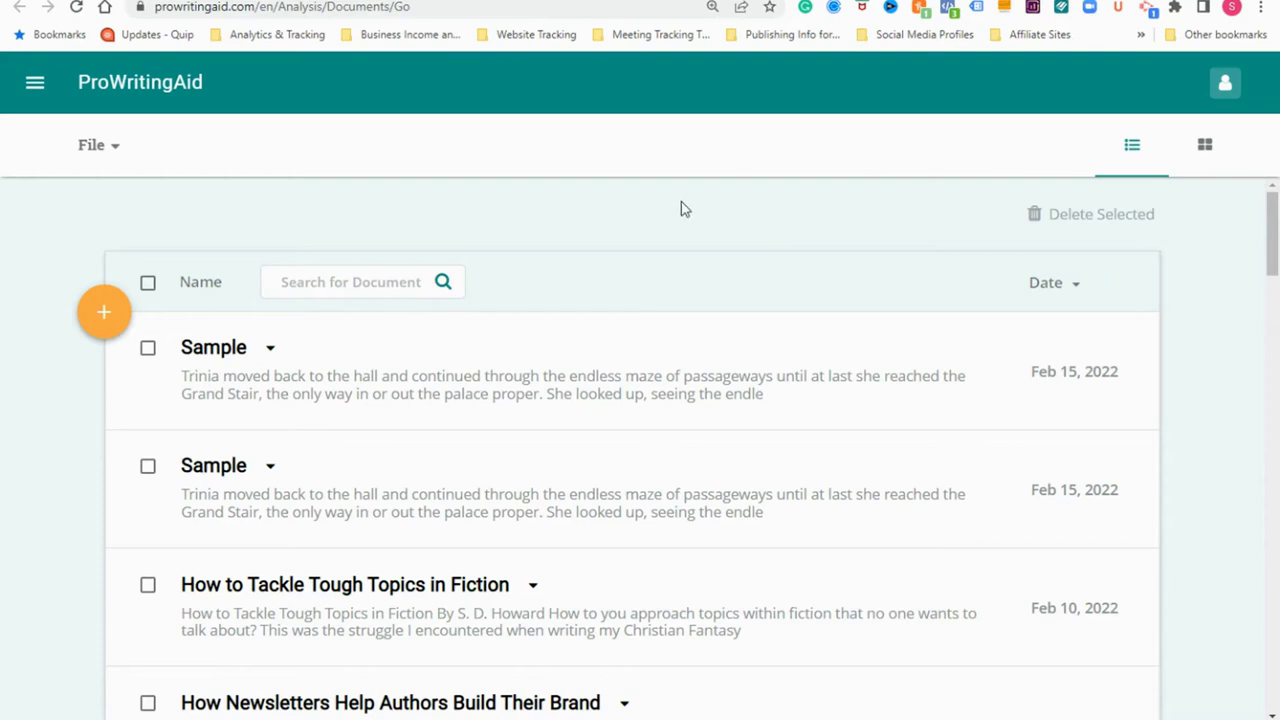
{"action": "left_click", "coordinate": [215, 350]}
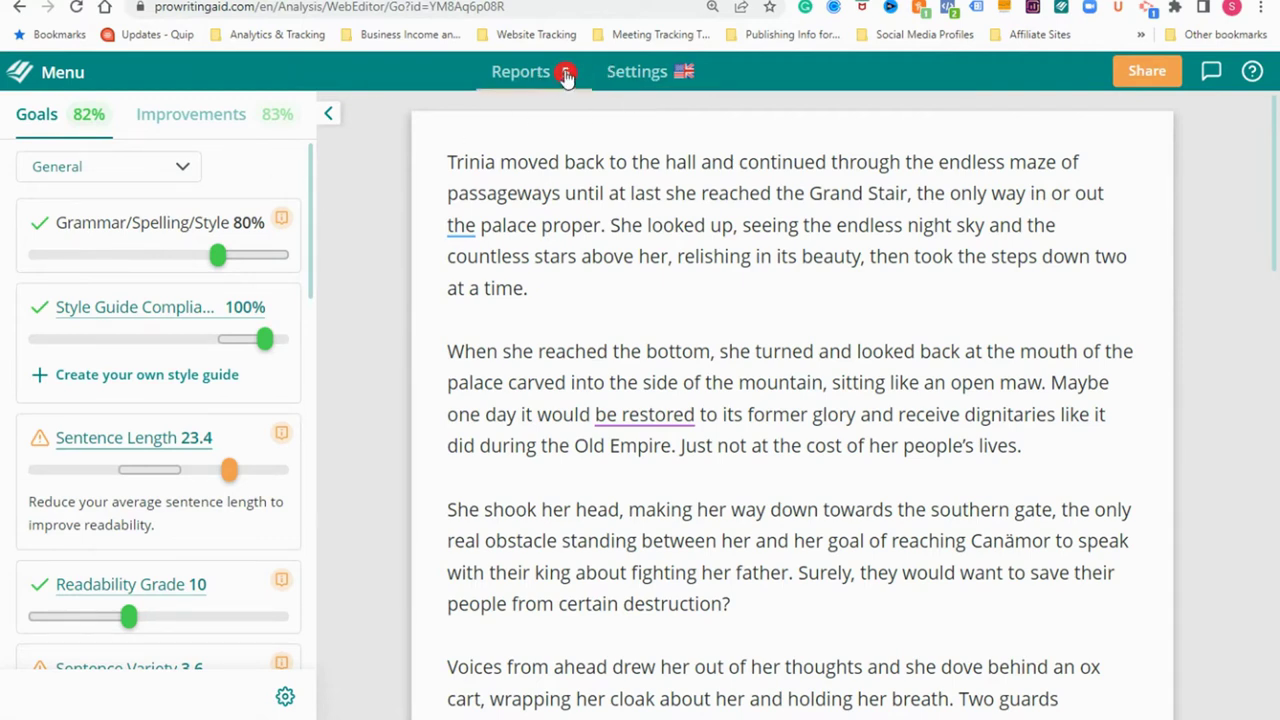
Review the suggestions flagged on "the" in the first paragraph and "be restored" in the second
{"action": "left_click", "coordinate": [459, 229]}
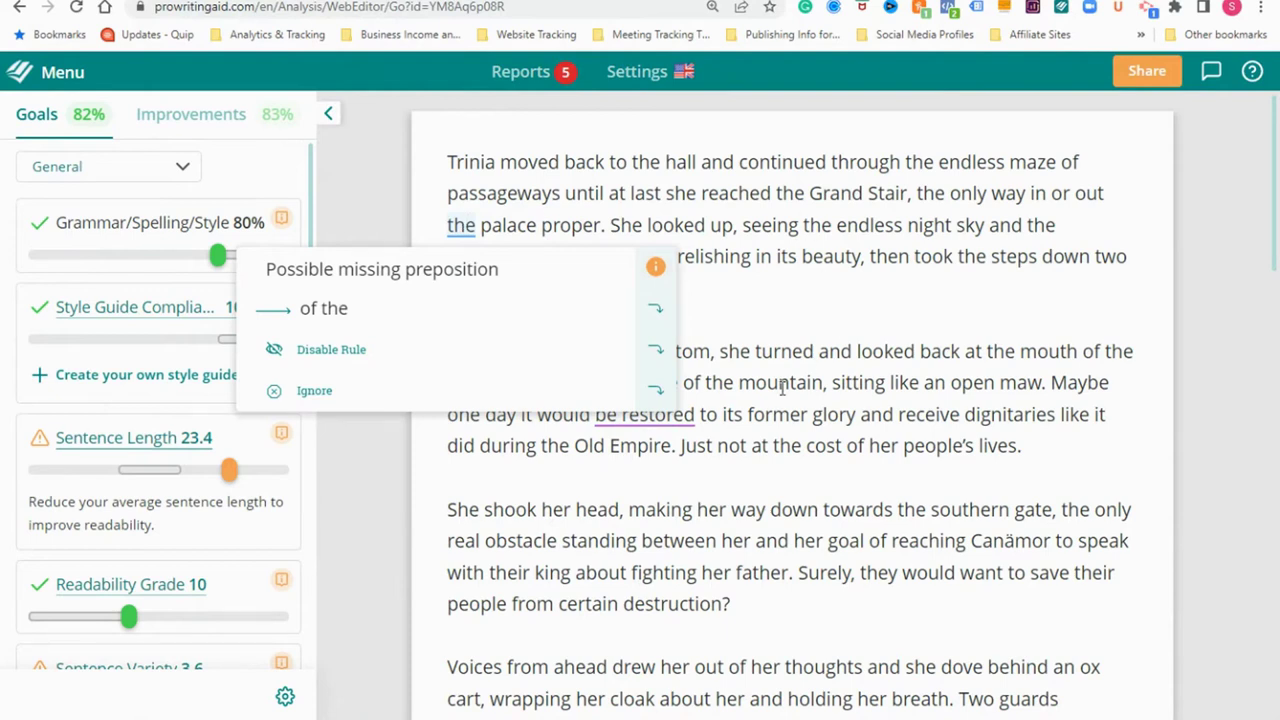
{"action": "left_click", "coordinate": [636, 418]}
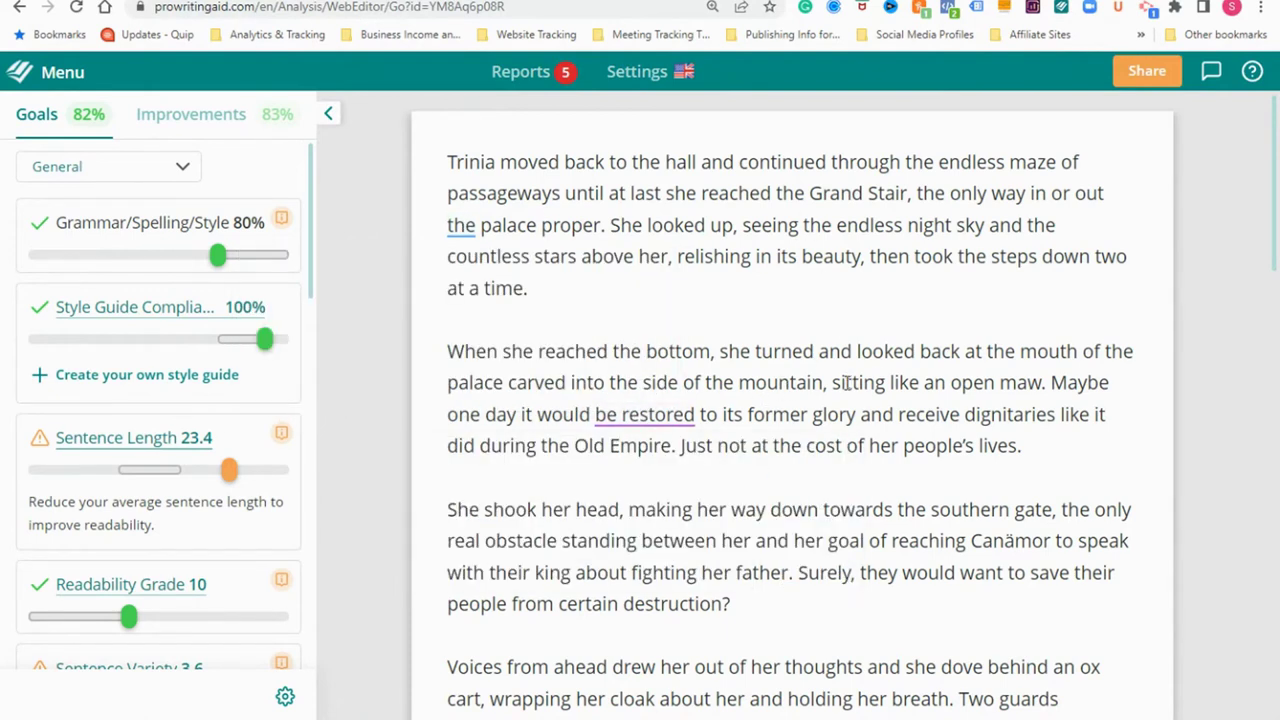
Accept the suggestion replacing "an" with "a" before "devastating" in the last paragraph, and check the flagged phrase "the span of"
{"action": "left_click_drag", "start_coordinate": [1266, 209], "coordinate": [1252, 360]}
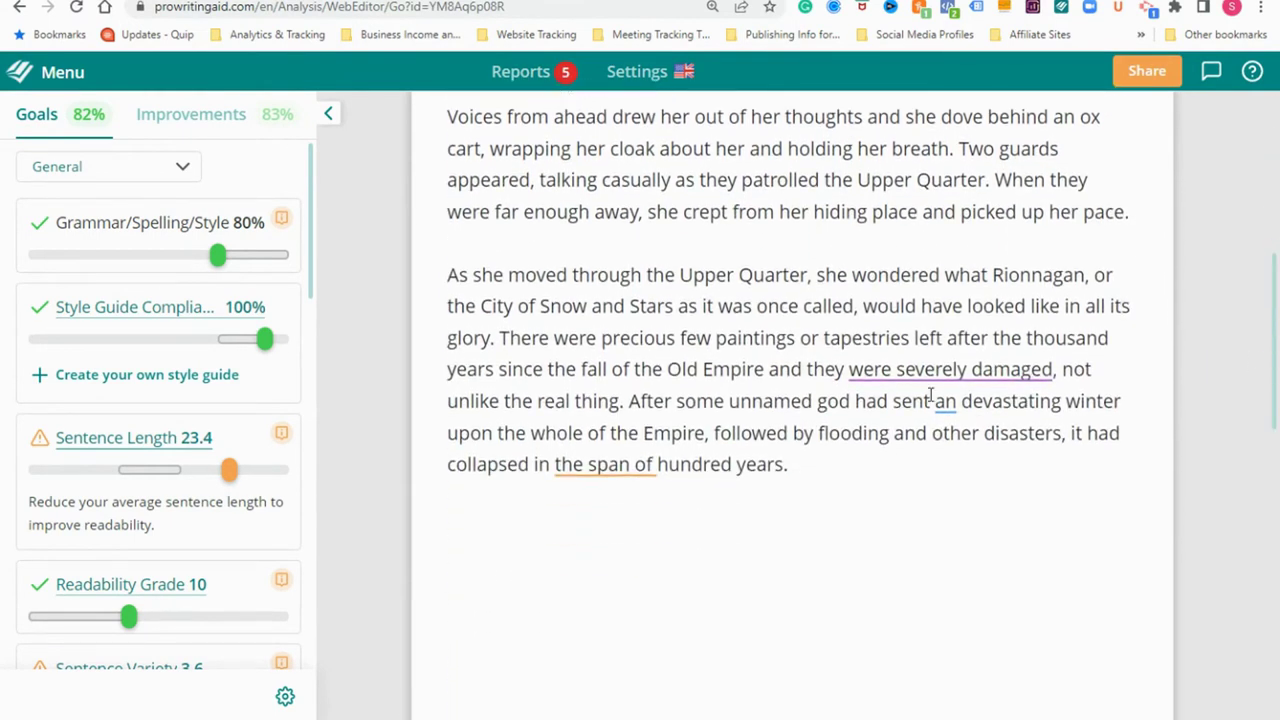
{"action": "mouse_move", "coordinate": [922, 375]}
{"action": "mouse_move", "coordinate": [950, 400]}
{"action": "left_click_drag", "start_coordinate": [1062, 401], "coordinate": [935, 403]}
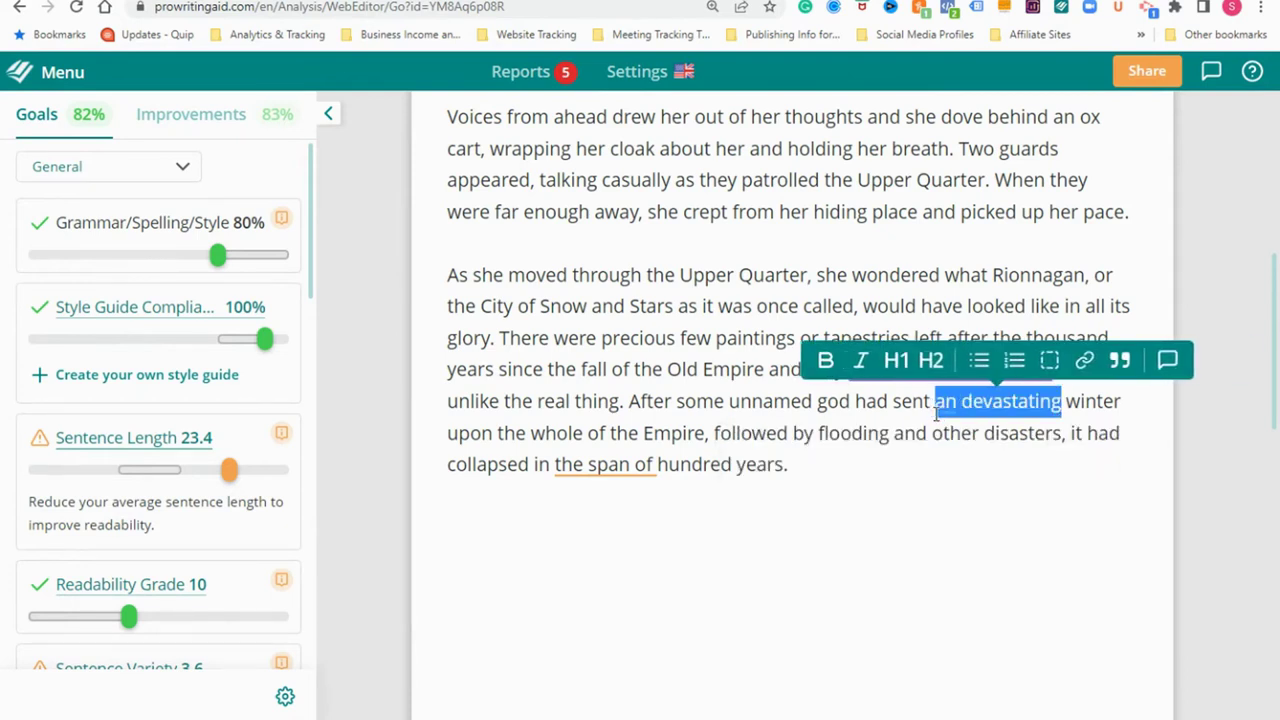
{"action": "left_click", "coordinate": [887, 408]}
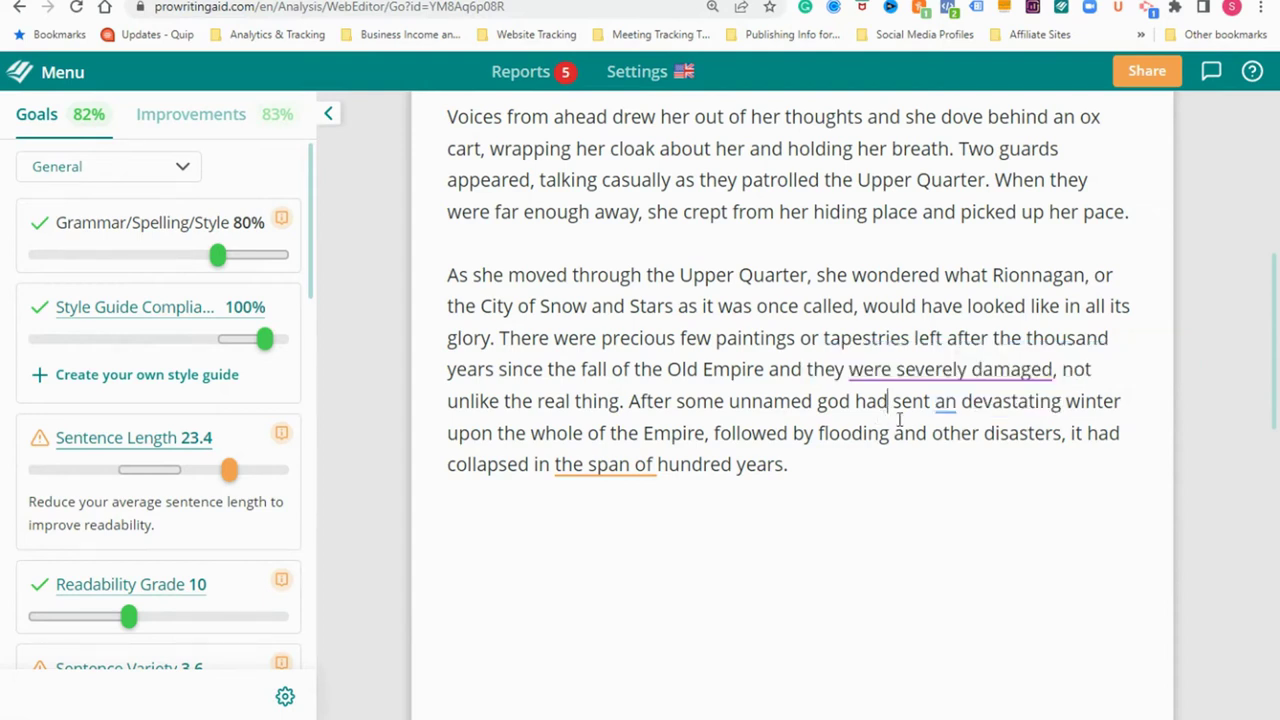
{"action": "mouse_move", "coordinate": [951, 405]}
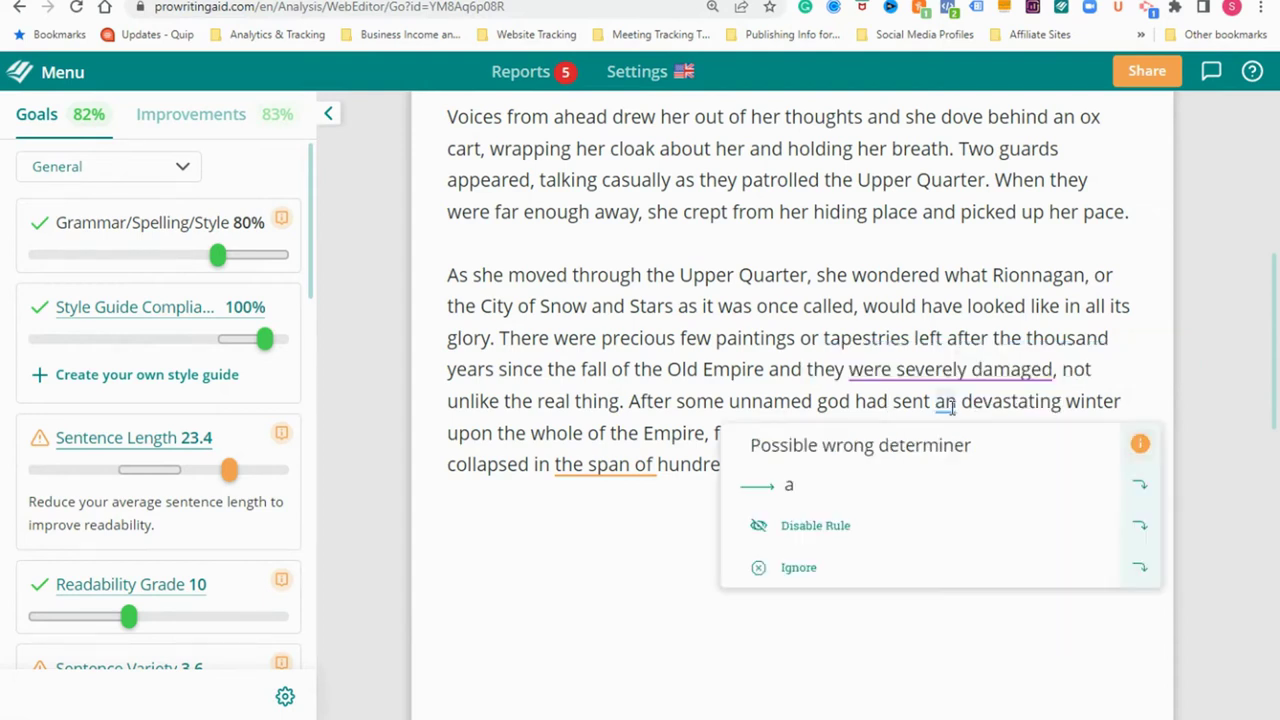
{"action": "left_click", "coordinate": [855, 472]}
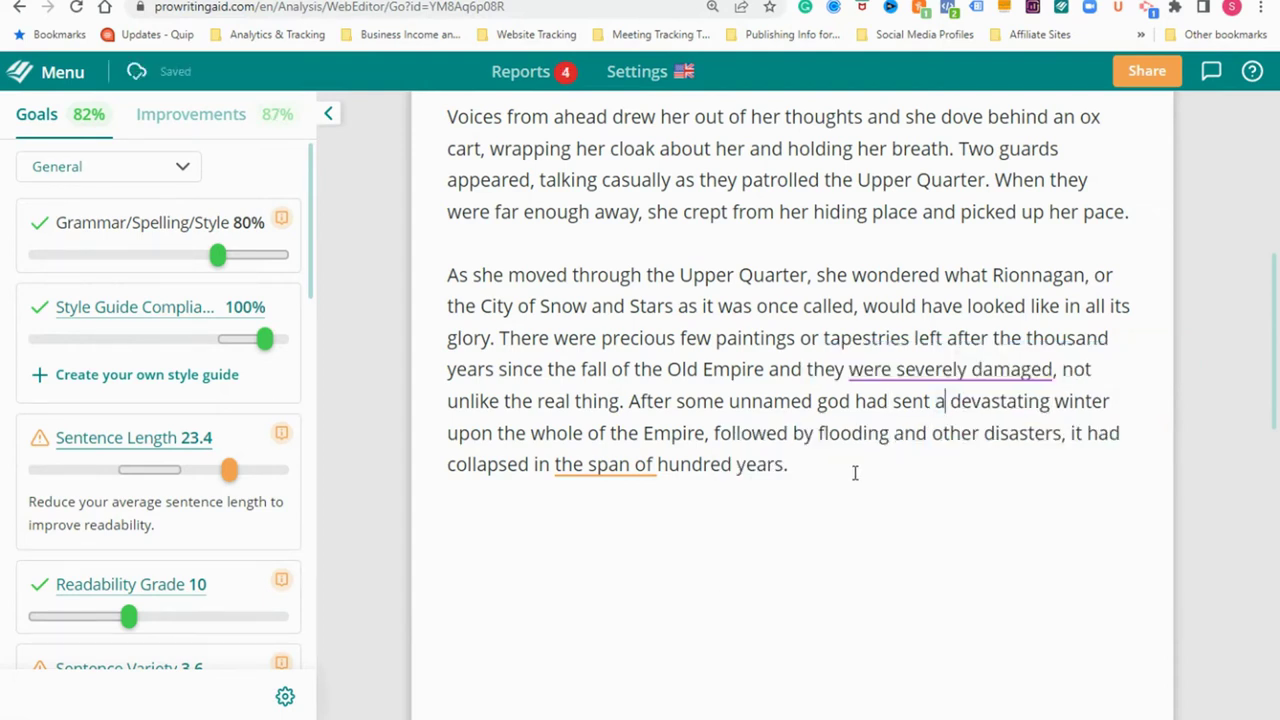
{"action": "mouse_move", "coordinate": [623, 466]}
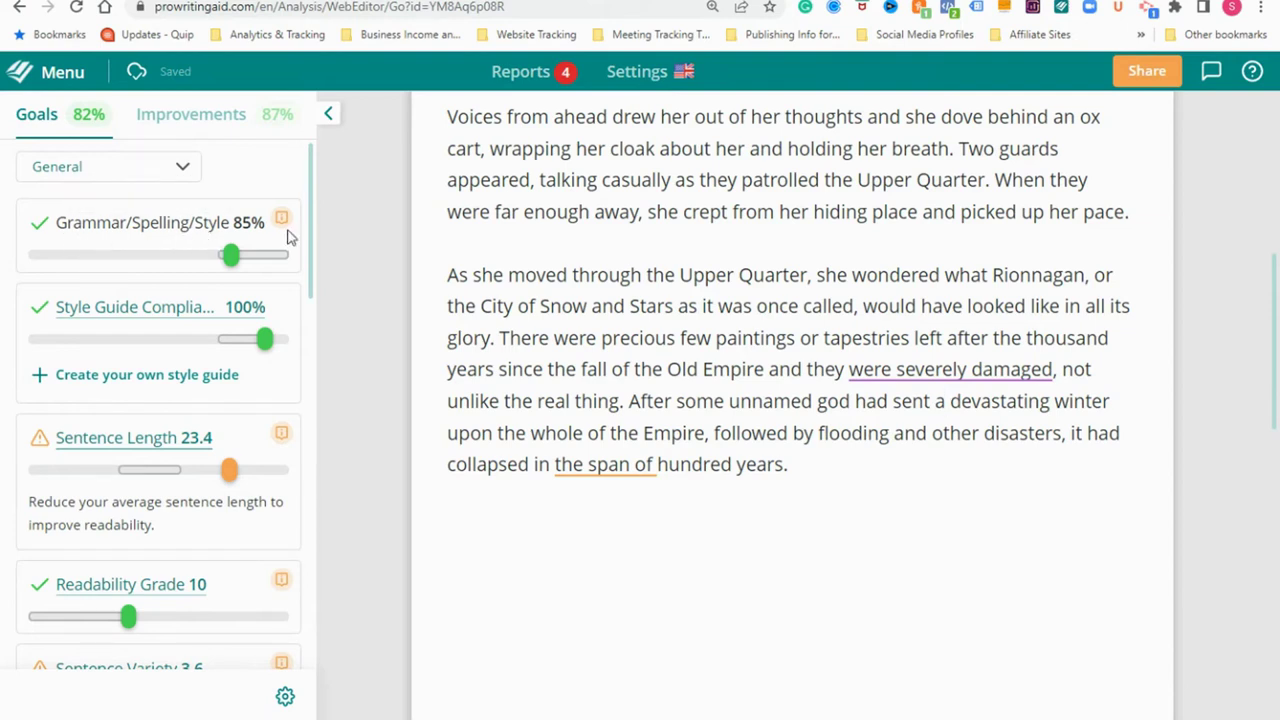
Examine the General document goals, including grammar, style guide compliance, sentence length, readability, sentence variety and passive voice
{"action": "mouse_move", "coordinate": [283, 229]}
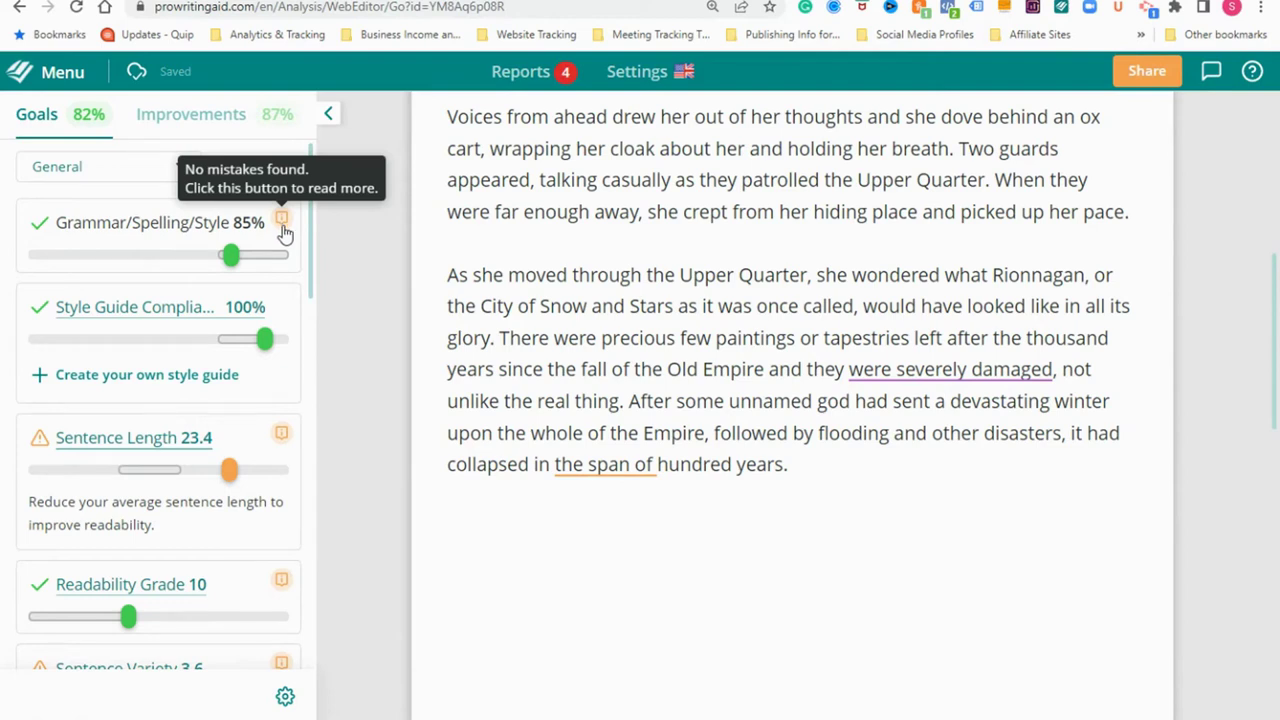
{"action": "left_click_drag", "start_coordinate": [314, 229], "coordinate": [313, 265]}
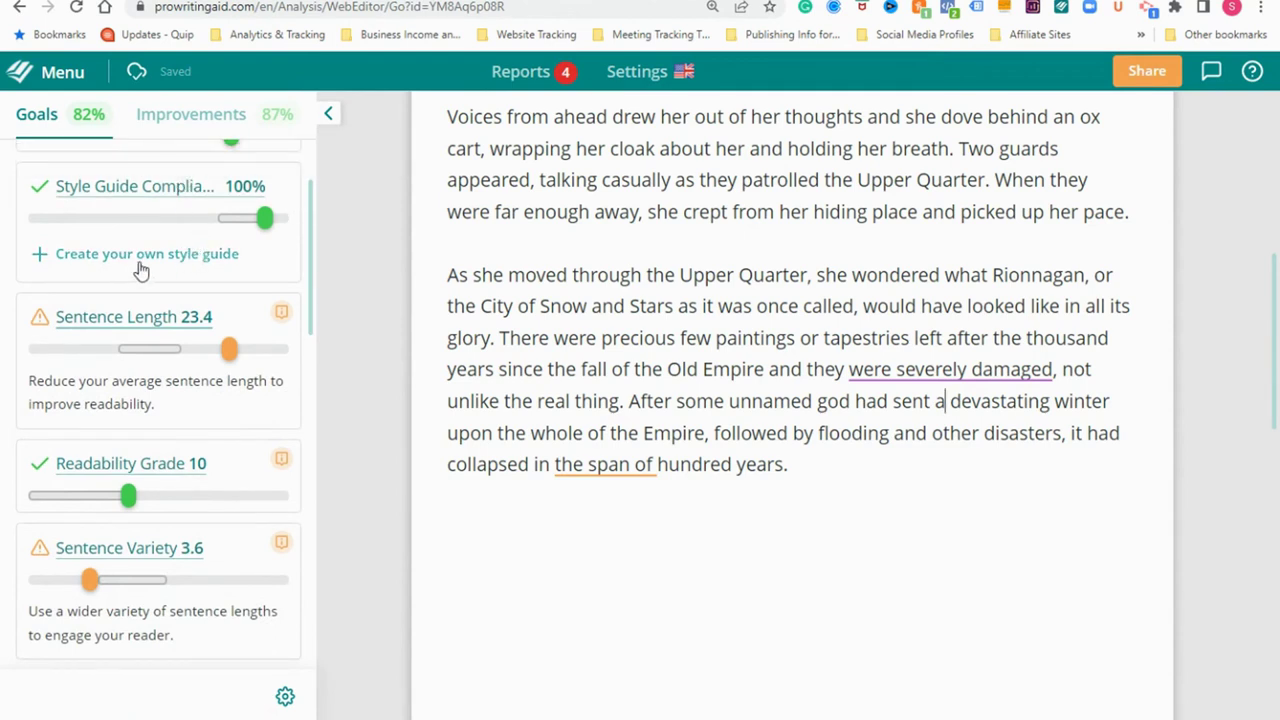
{"action": "left_click_drag", "start_coordinate": [310, 255], "coordinate": [306, 300]}
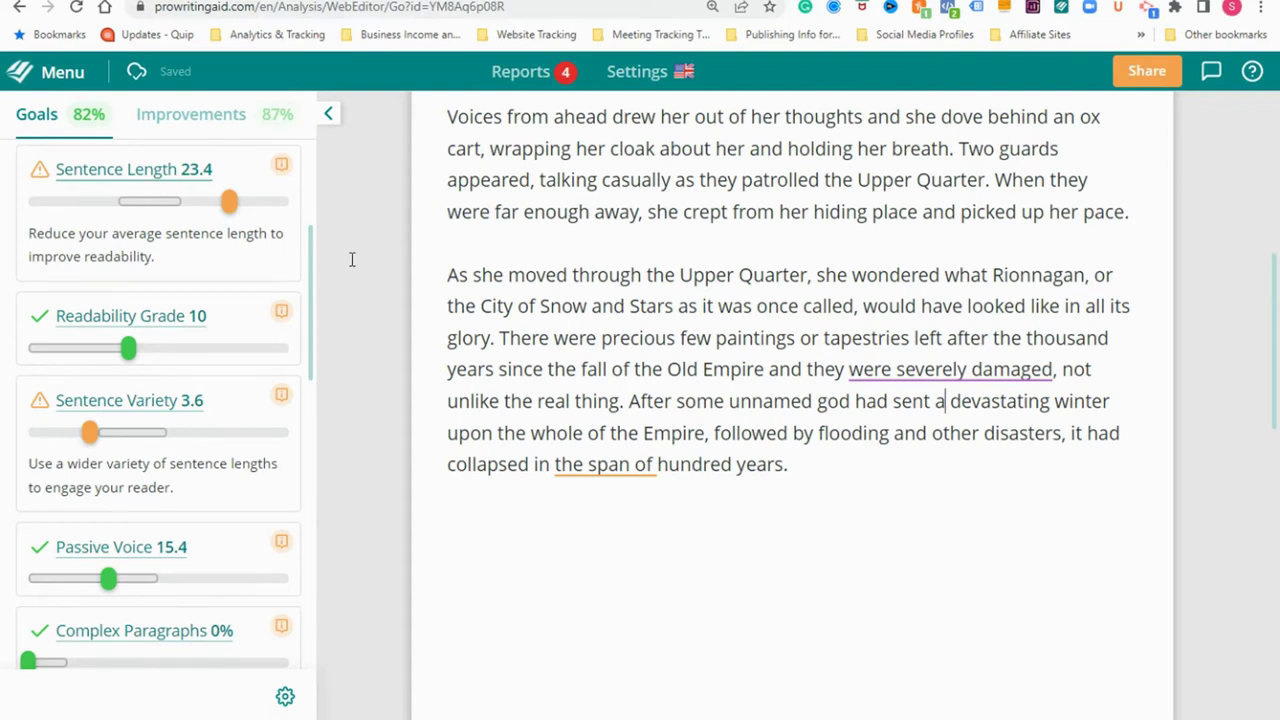
{"action": "left_click_drag", "start_coordinate": [314, 243], "coordinate": [315, 282]}
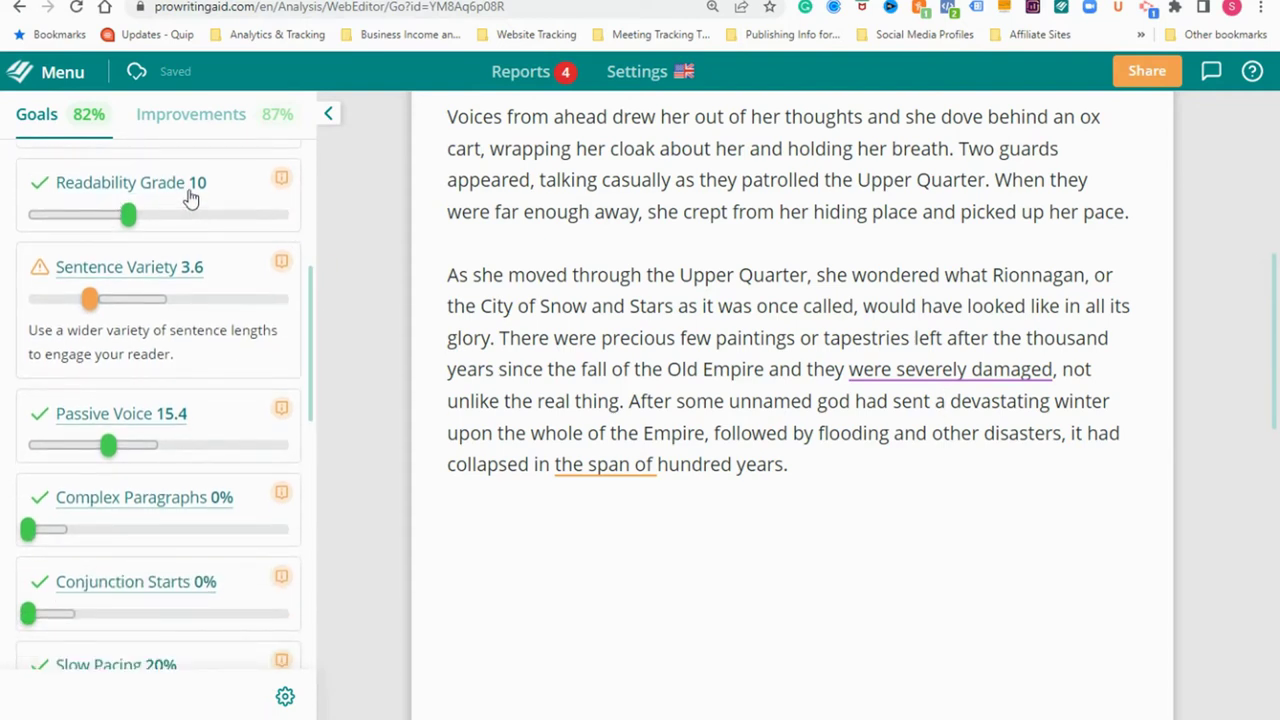
{"action": "mouse_move", "coordinate": [197, 196]}
{"action": "mouse_move", "coordinate": [140, 455]}
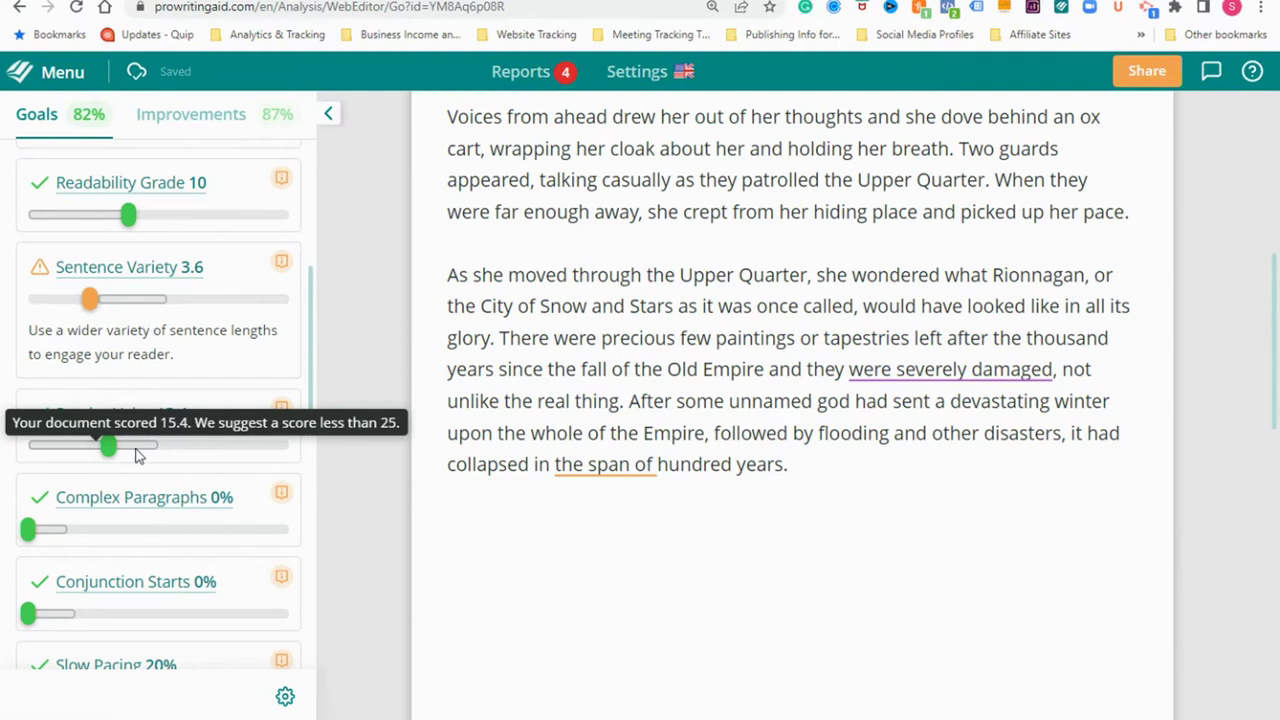
{"action": "left_click_drag", "start_coordinate": [307, 325], "coordinate": [323, 186]}
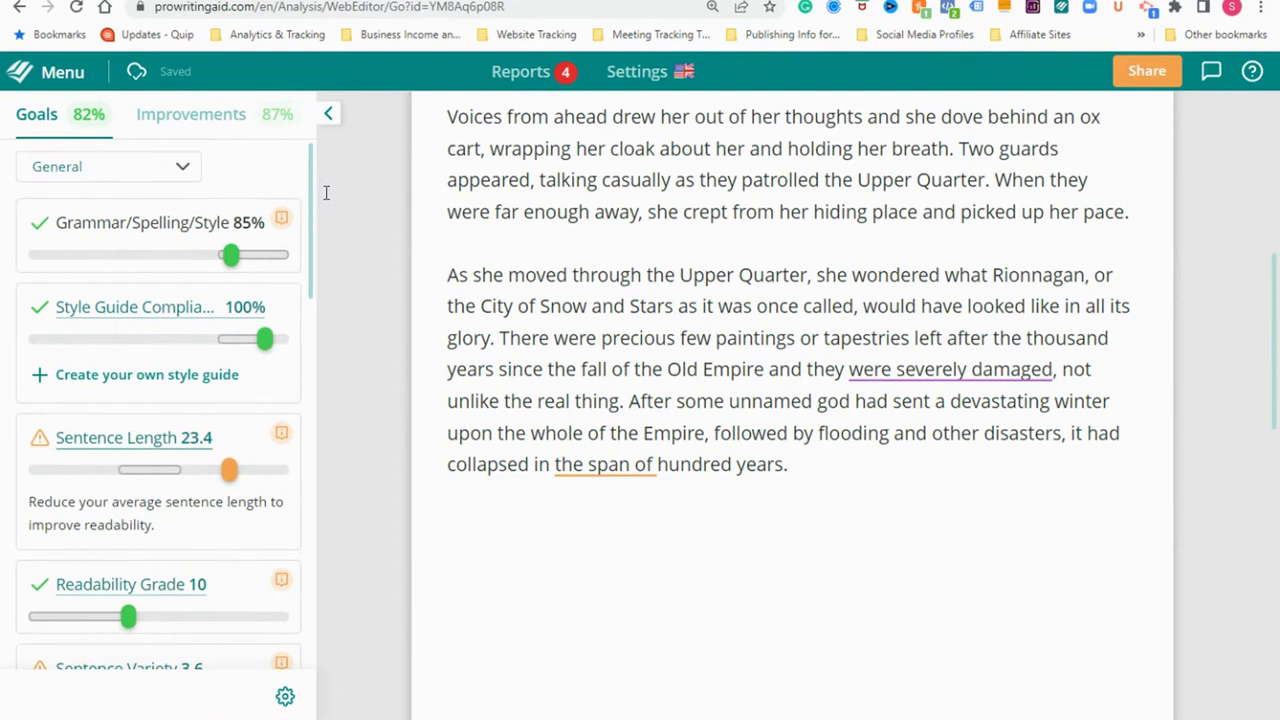
{"action": "left_click_drag", "start_coordinate": [1270, 327], "coordinate": [1266, 137]}
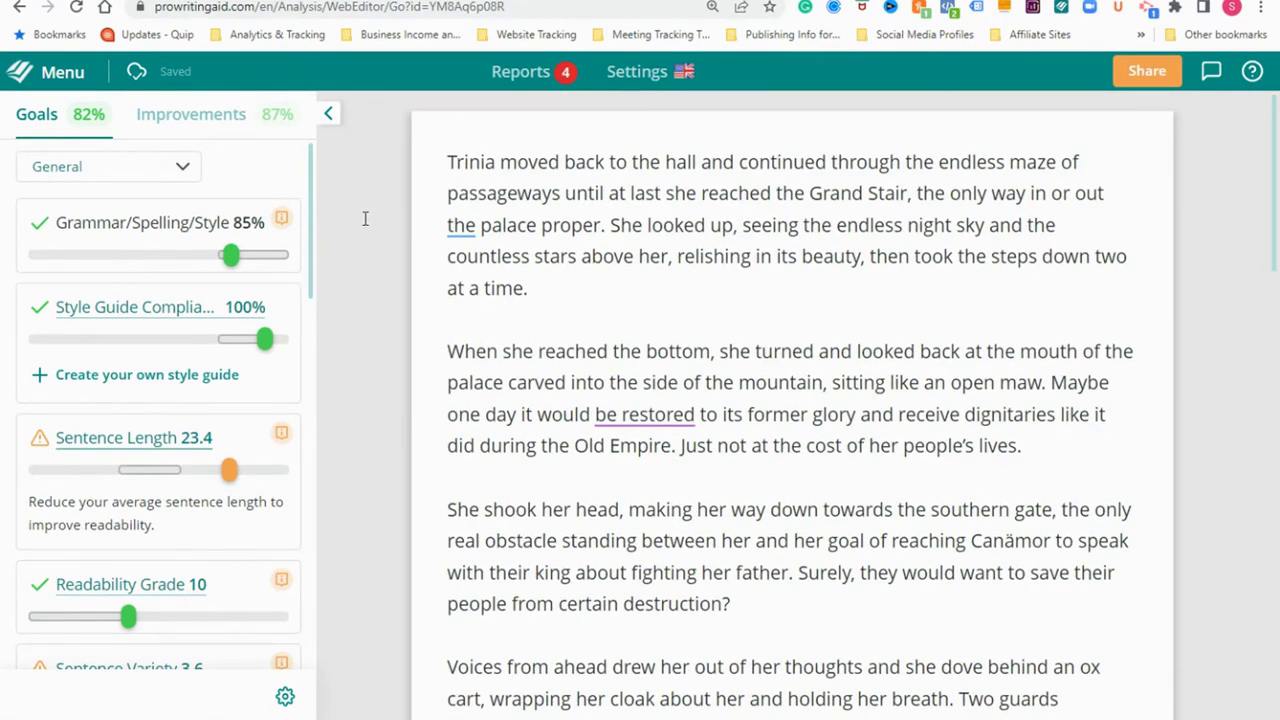
Look through the Academic and Creative document types and set the document type to Fantasy
{"action": "left_click", "coordinate": [183, 170]}
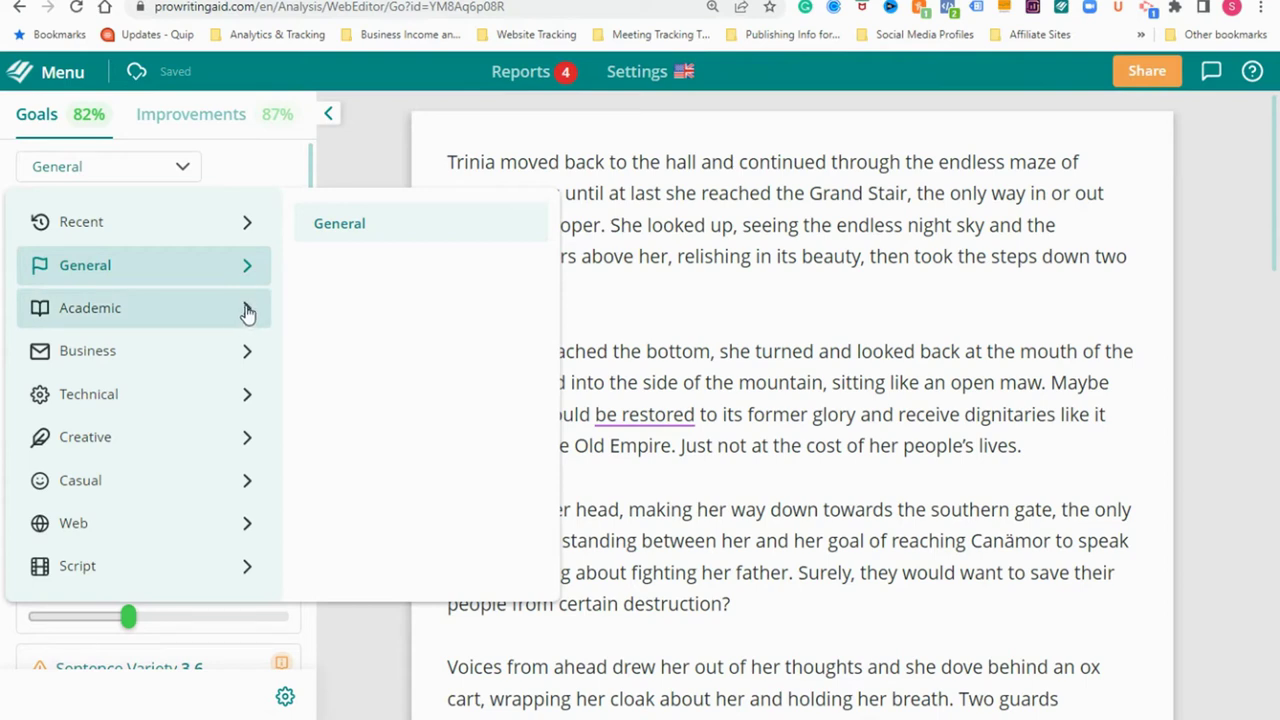
{"action": "mouse_move", "coordinate": [249, 313]}
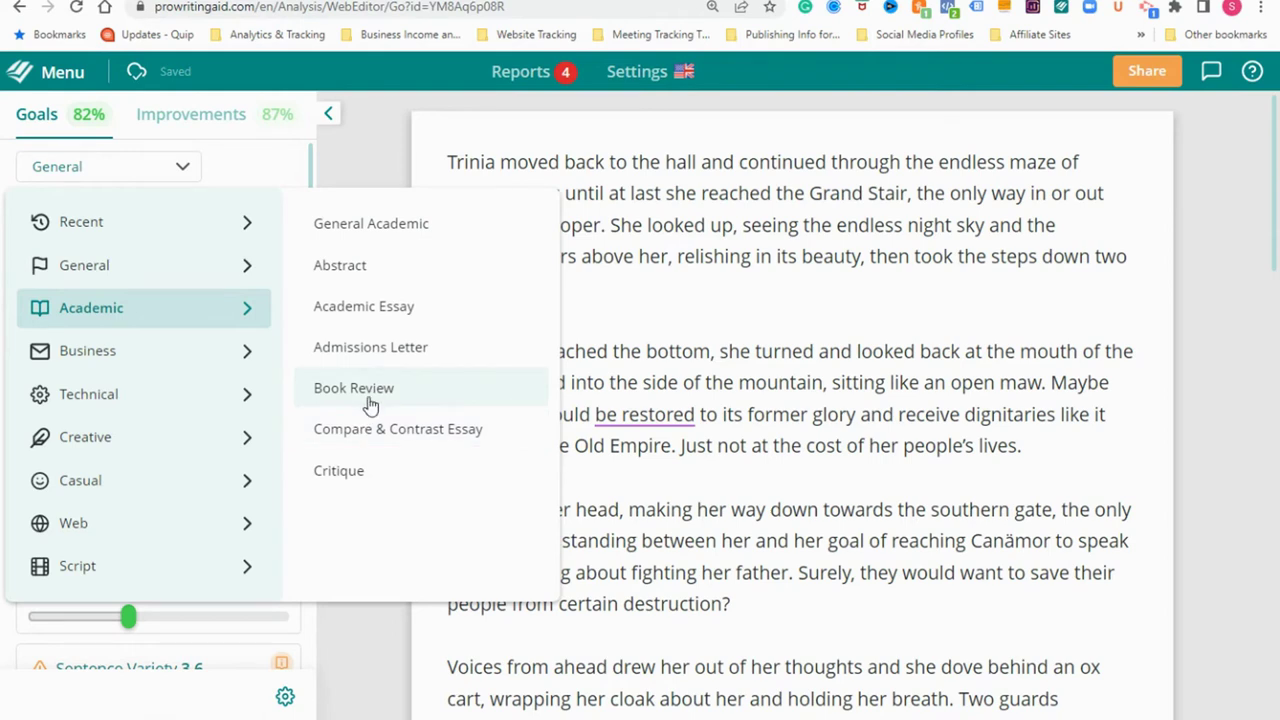
{"action": "mouse_move", "coordinate": [251, 445]}
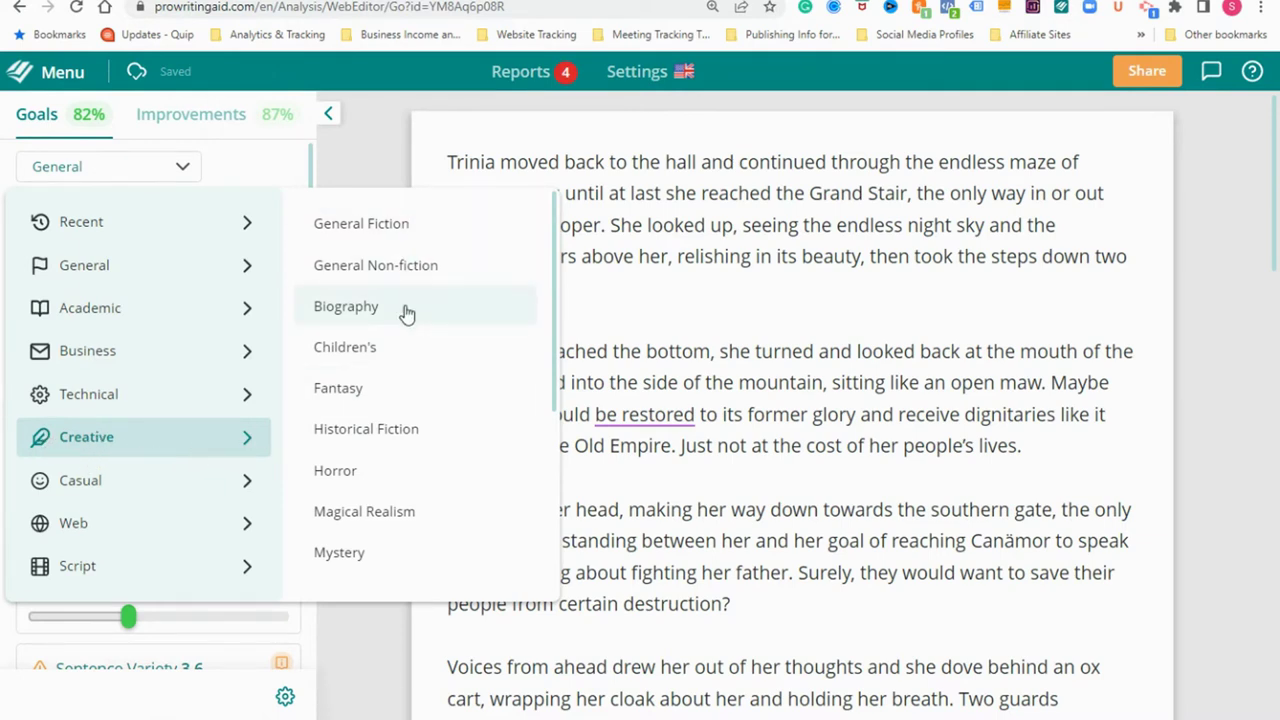
{"action": "left_click_drag", "start_coordinate": [557, 288], "coordinate": [551, 341]}
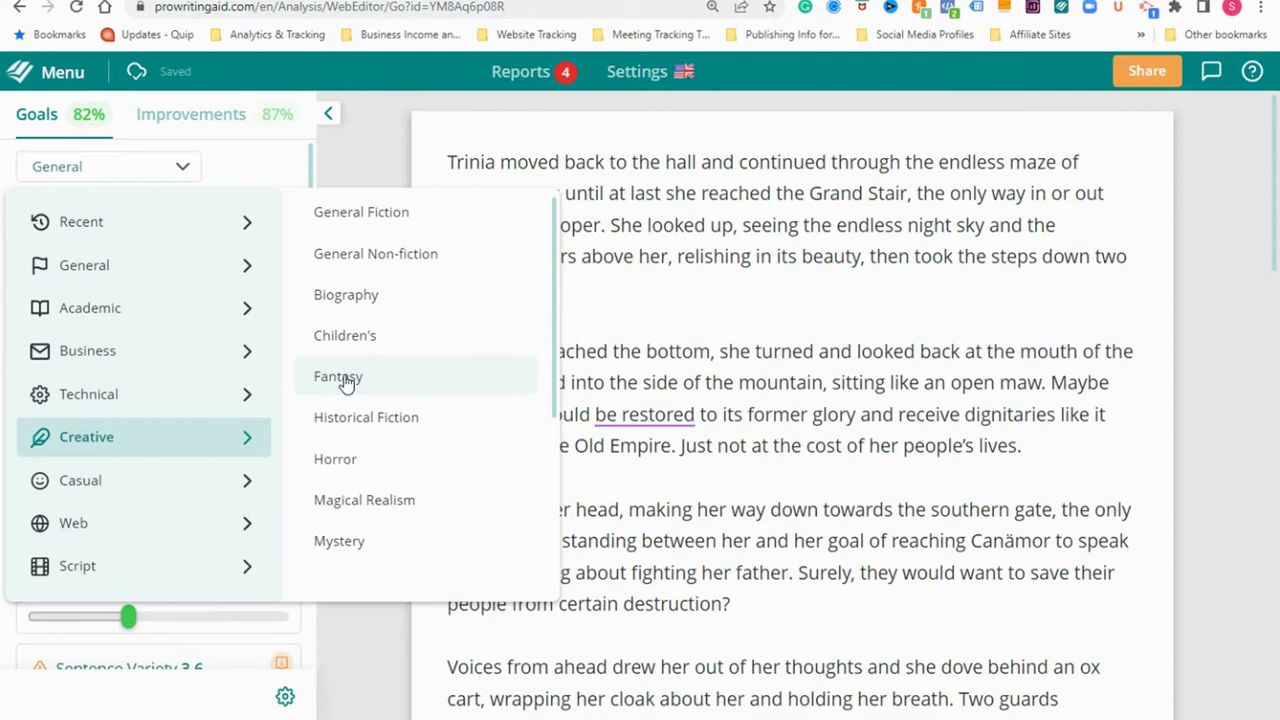
{"action": "left_click", "coordinate": [343, 380]}
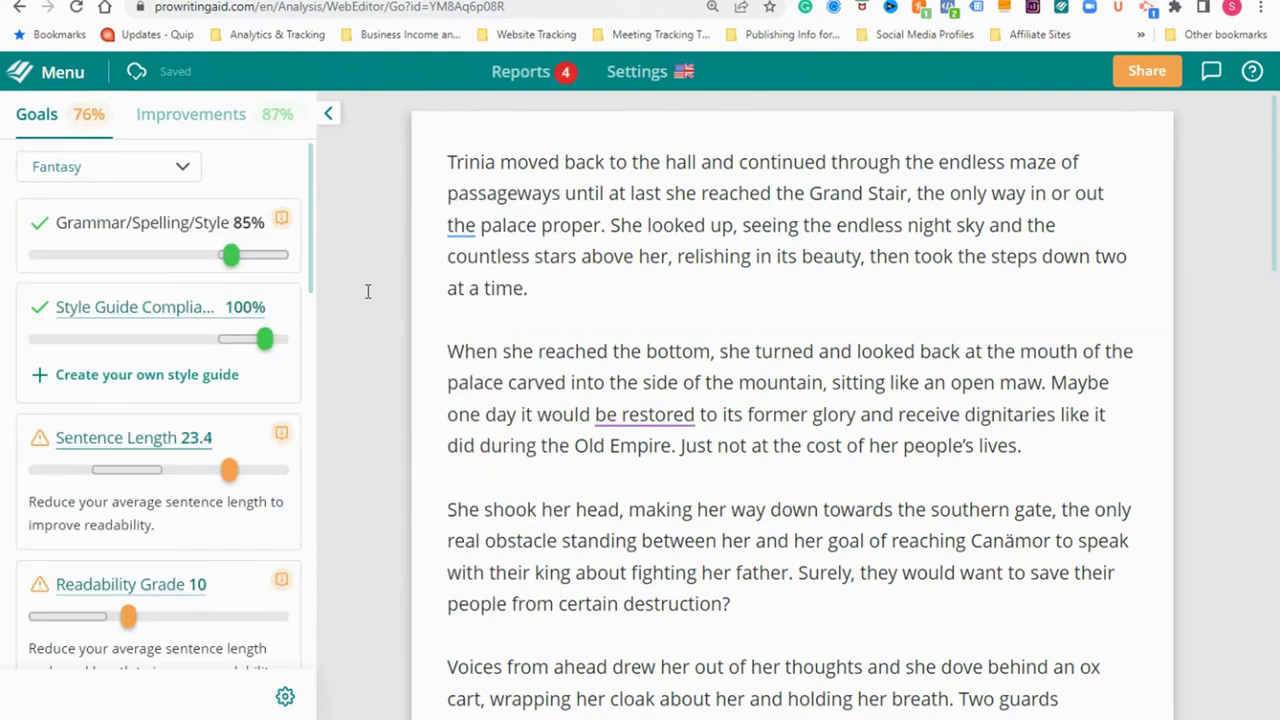
Review the Fantasy goals for sentence length, readability and sentence variety against the document's first three paragraphs
{"action": "left_click_drag", "start_coordinate": [314, 217], "coordinate": [310, 298]}
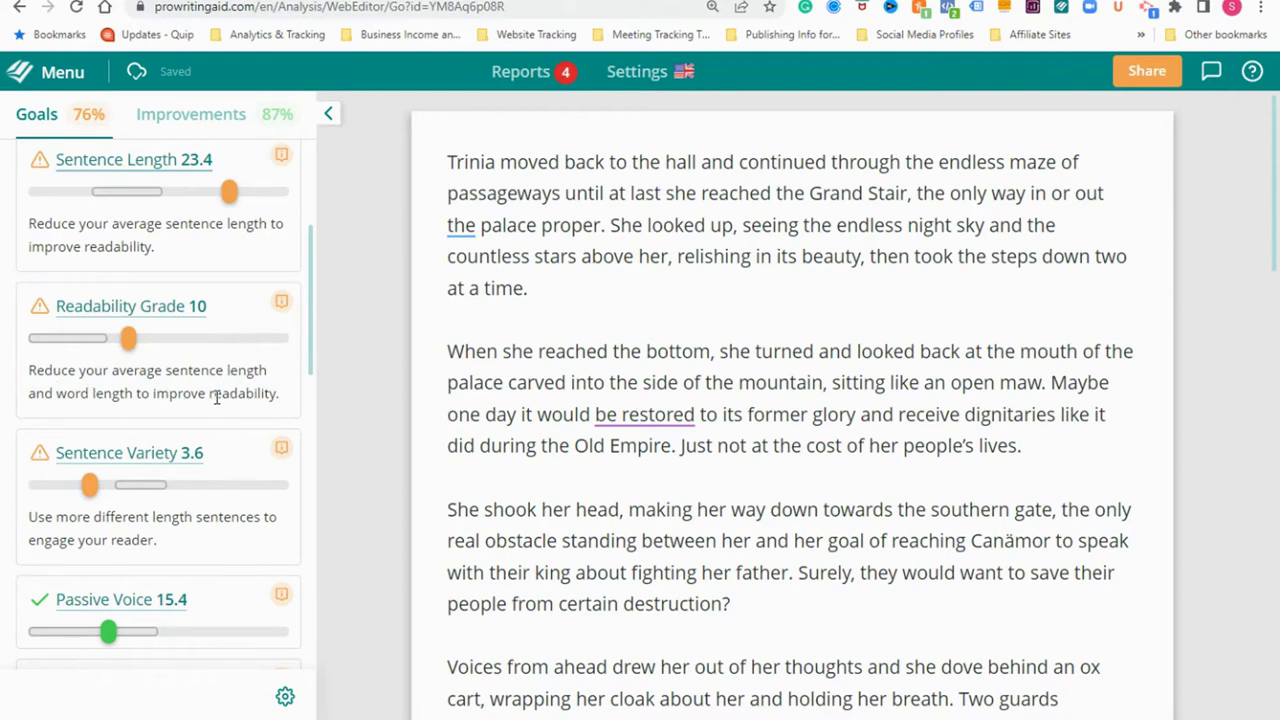
{"action": "left_click_drag", "start_coordinate": [311, 349], "coordinate": [317, 224]}
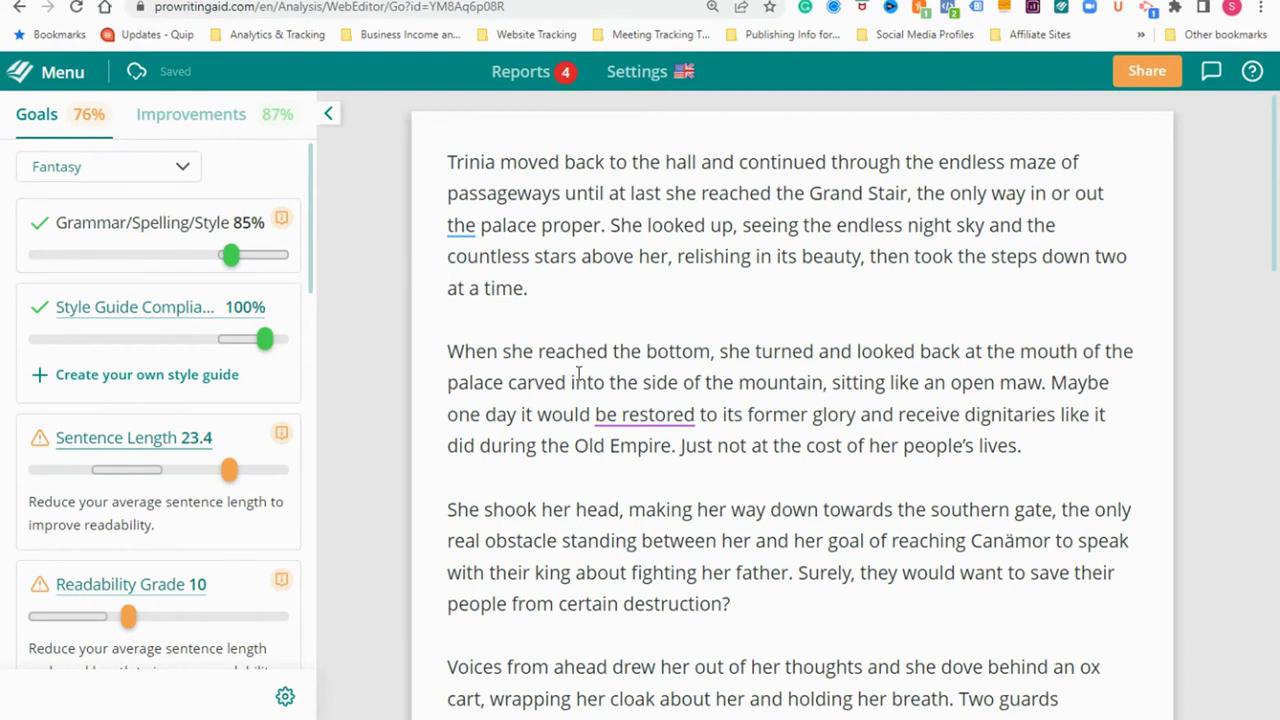
{"action": "left_click_drag", "start_coordinate": [463, 155], "coordinate": [974, 616]}
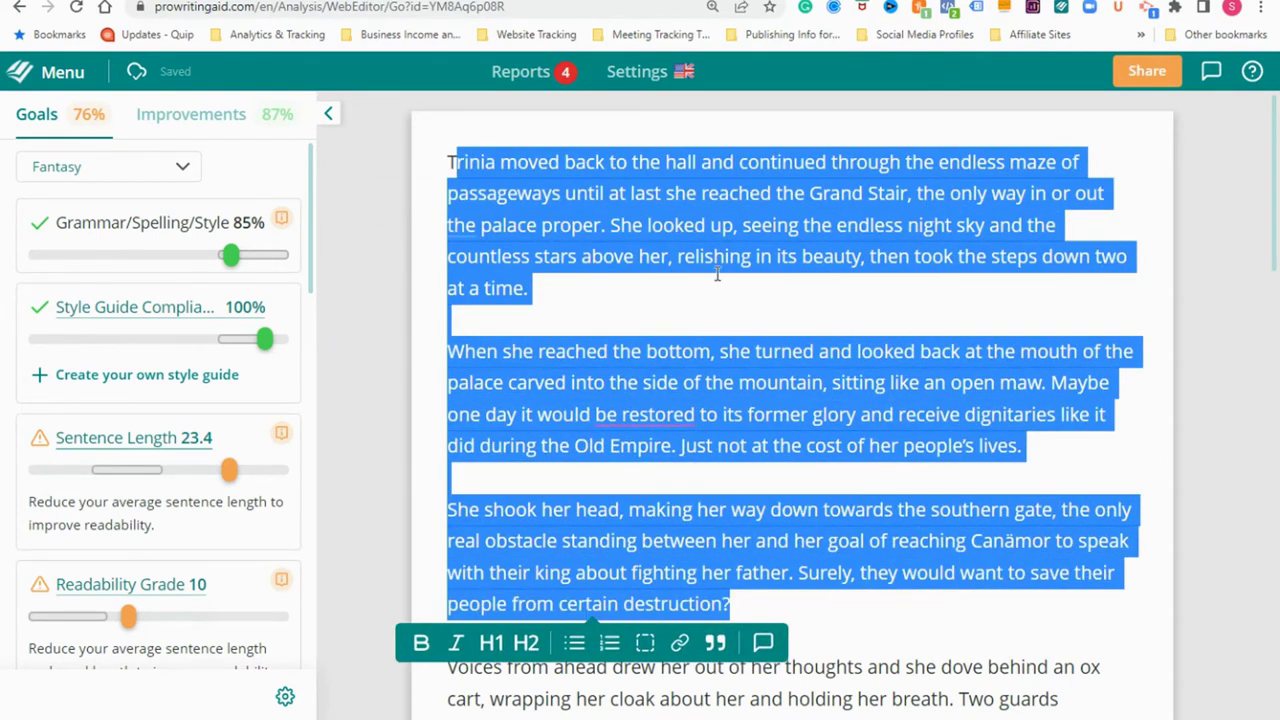
{"action": "left_click", "coordinate": [518, 192]}
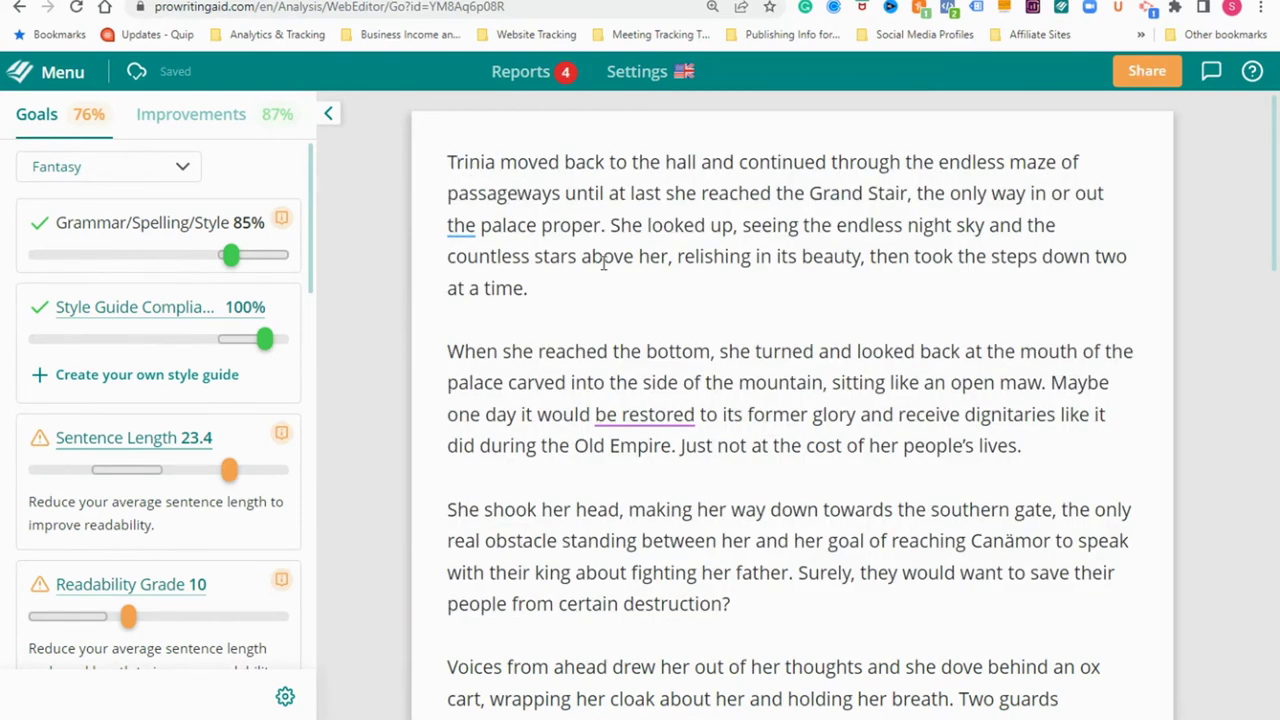
Try the Young Adult document type from the Creative category, and switch the document back to Fantasy
{"action": "left_click", "coordinate": [180, 170]}
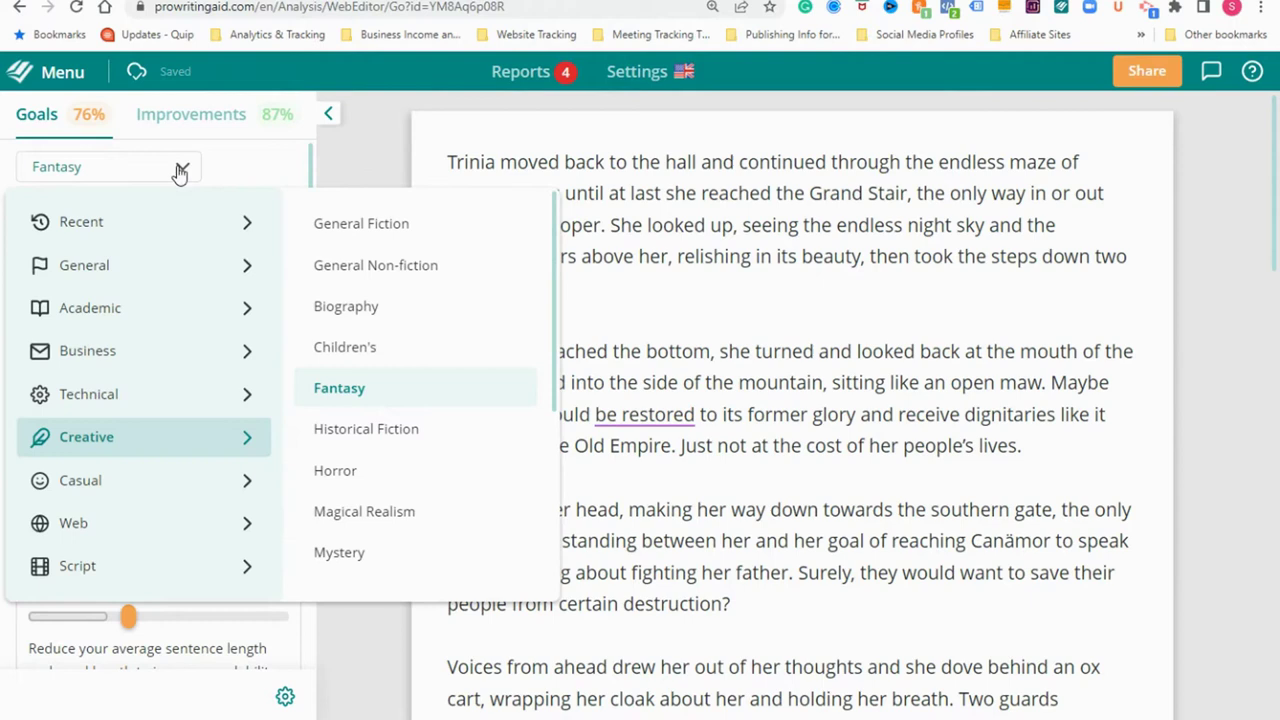
{"action": "left_click_drag", "start_coordinate": [556, 297], "coordinate": [558, 475]}
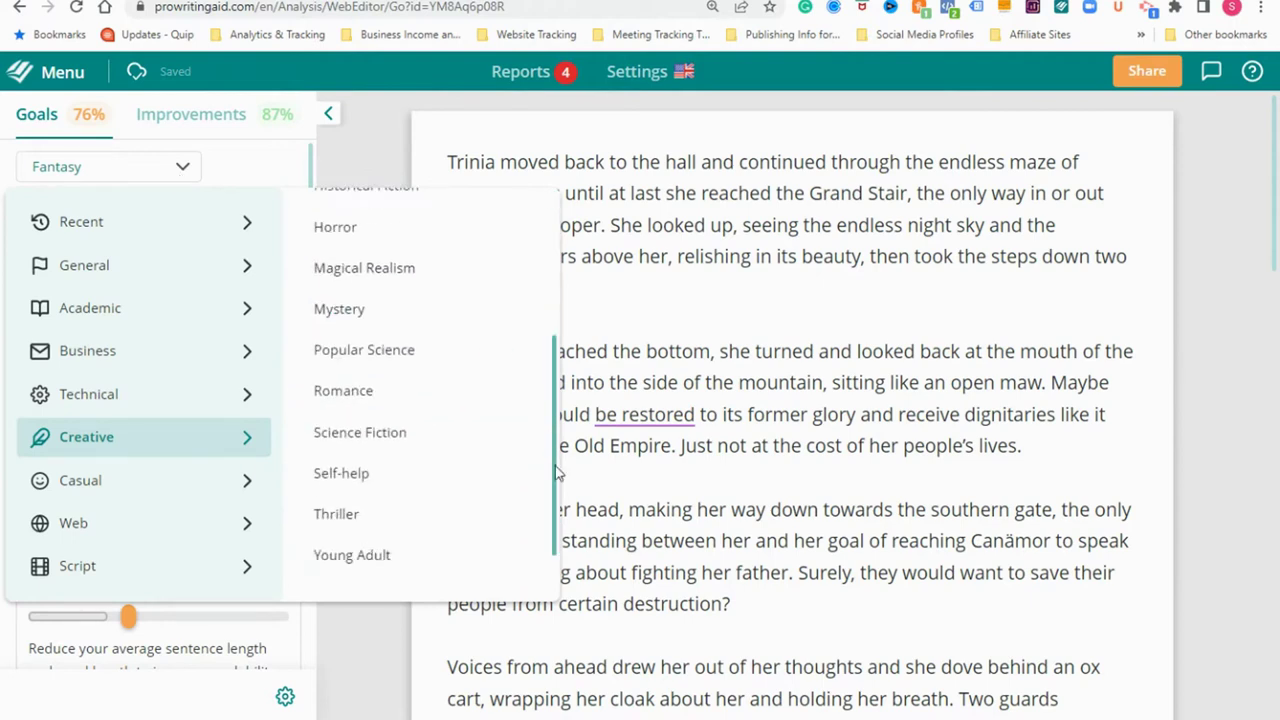
{"action": "left_click", "coordinate": [366, 536]}
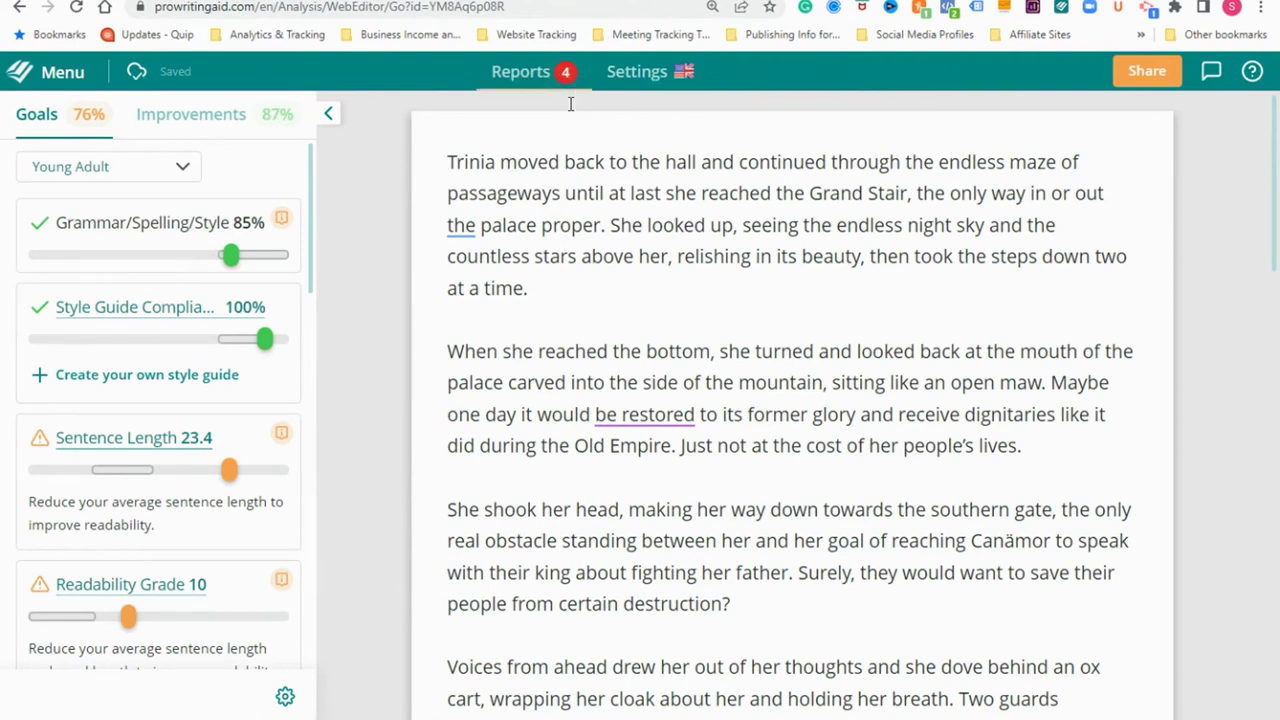
{"action": "left_click", "coordinate": [185, 171]}
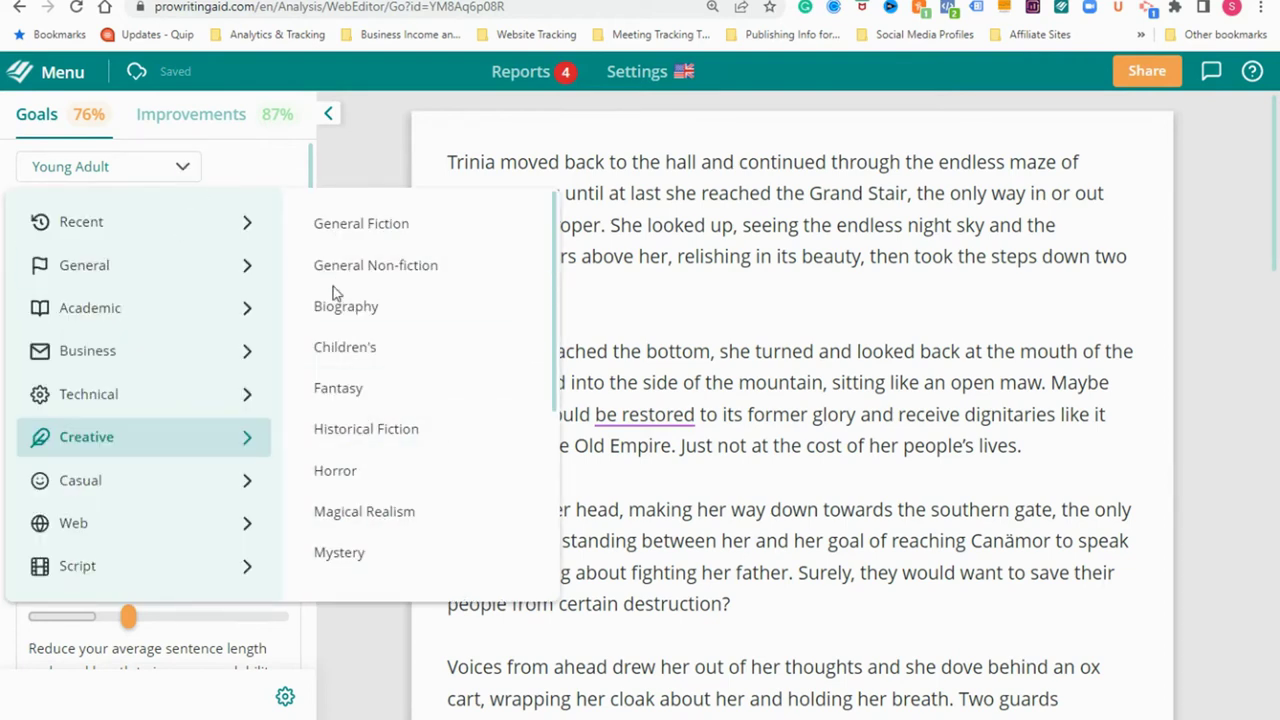
{"action": "mouse_move", "coordinate": [555, 318]}
{"action": "left_mouse_down"}
{"action": "mouse_move", "coordinate": [548, 395]}
{"action": "mouse_move", "coordinate": [546, 297]}
{"action": "left_mouse_up"}
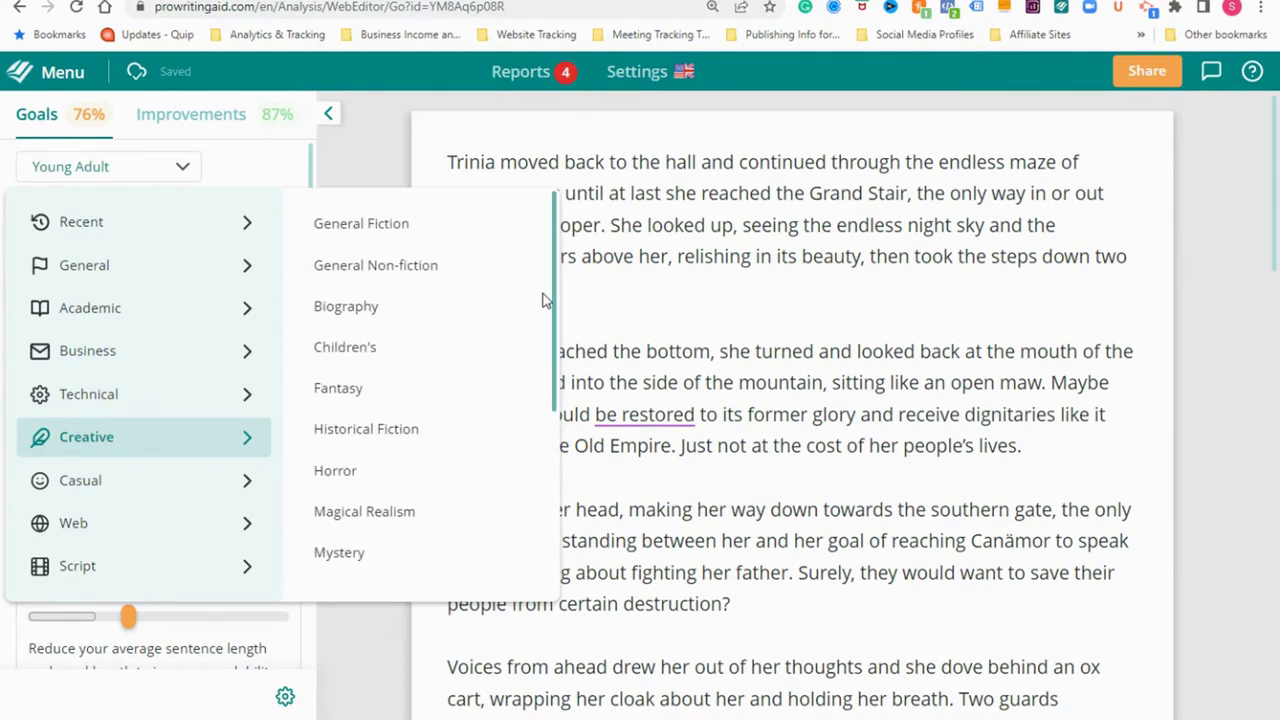
{"action": "left_click", "coordinate": [362, 392]}
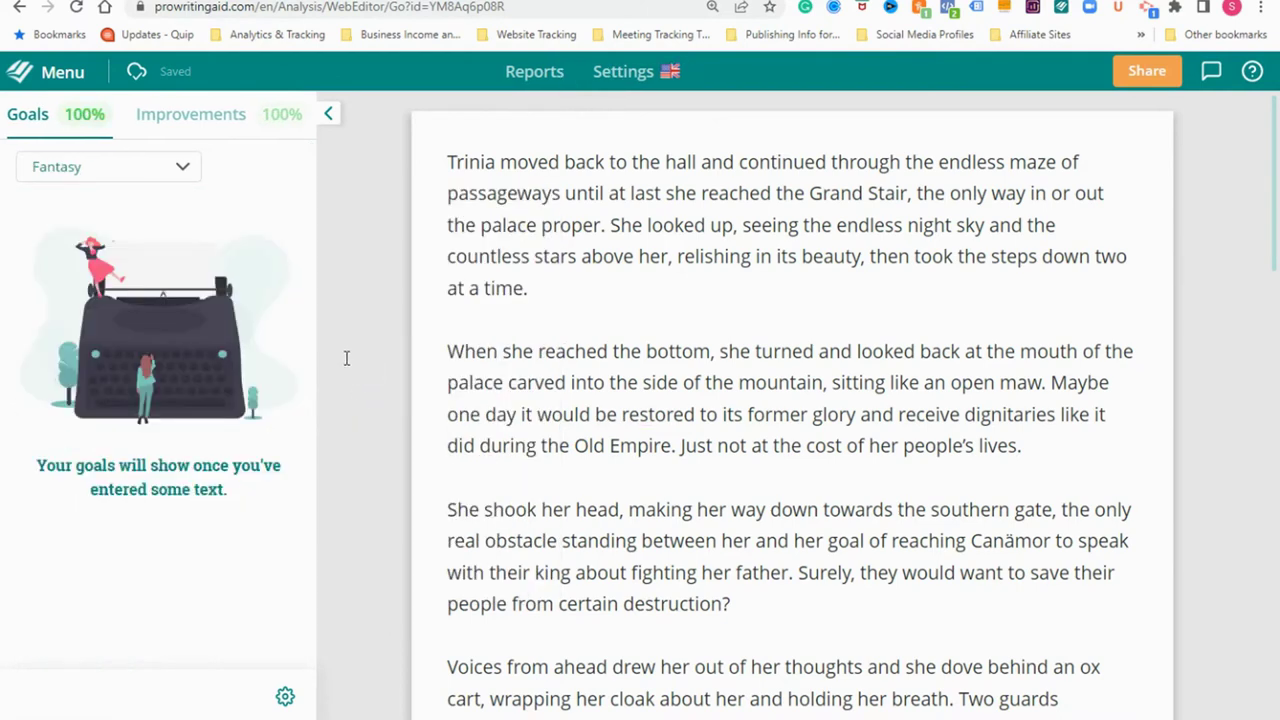
Run the Summary report and review its key scores, goal overview and Grammar Check section
{"action": "left_click", "coordinate": [517, 77]}
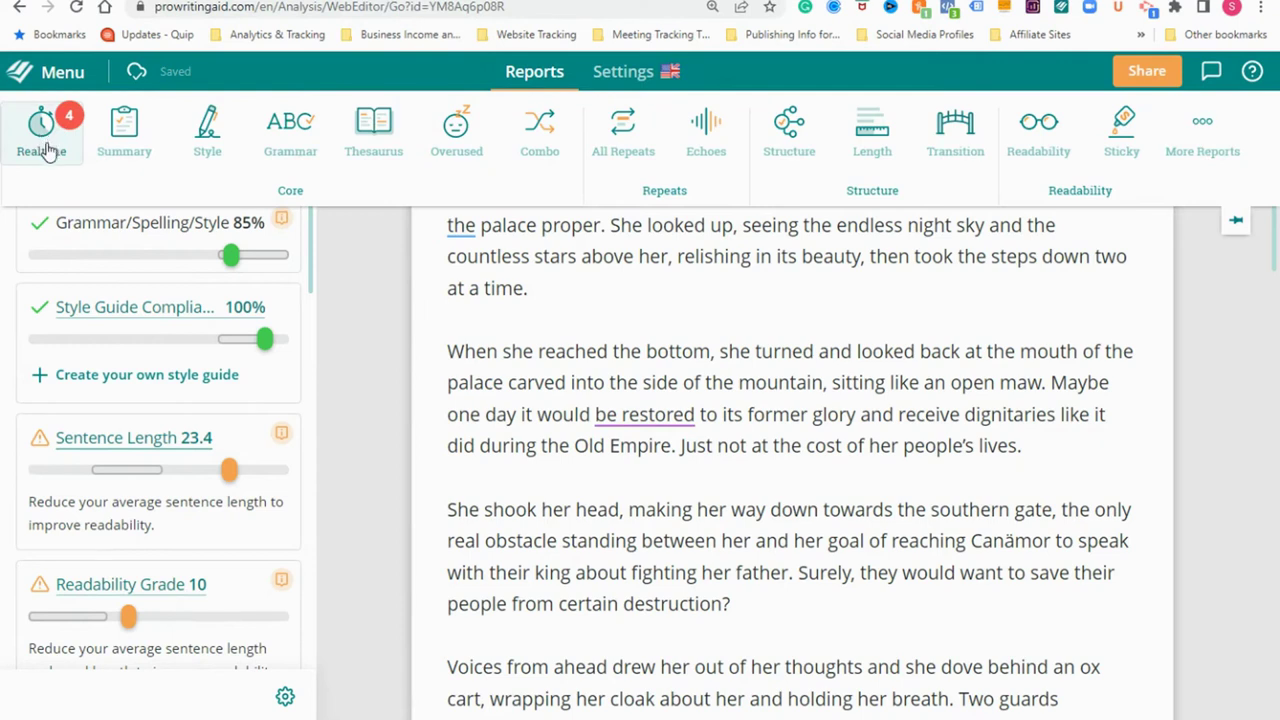
{"action": "left_click", "coordinate": [121, 146]}
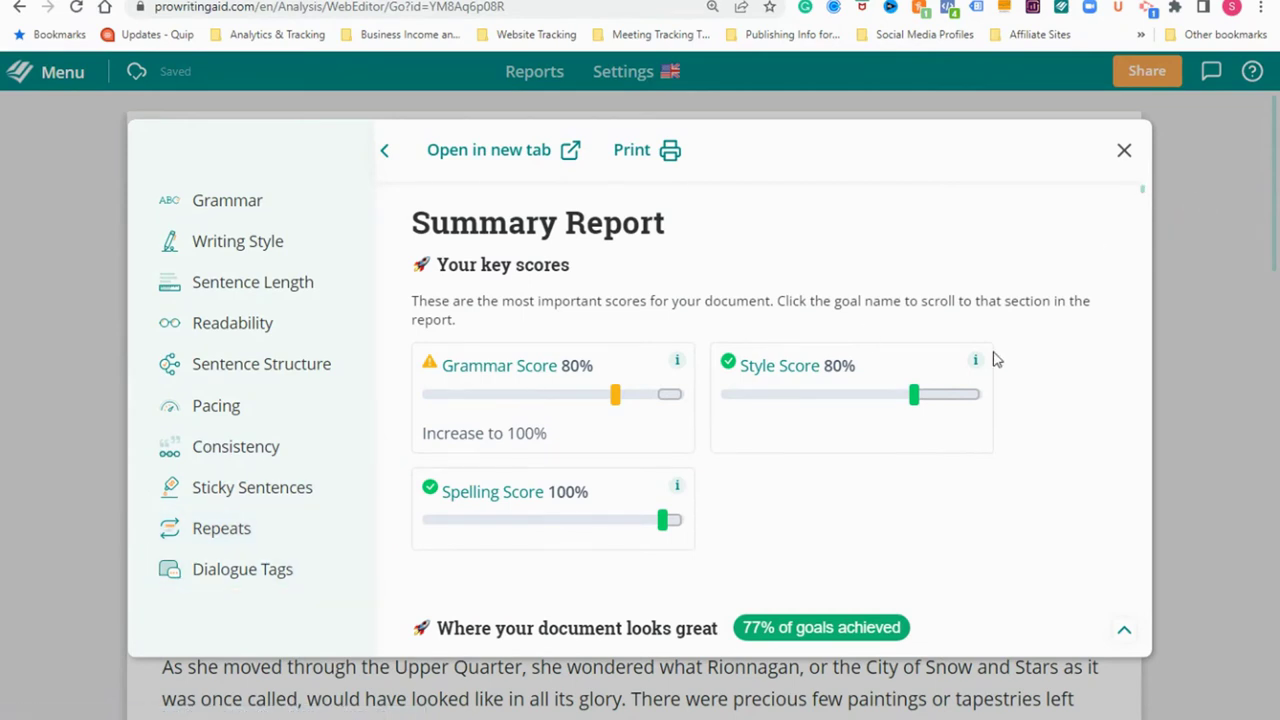
{"action": "scroll", "coordinate": [994, 360], "scroll_direction": "down", "scroll_amount": 5}
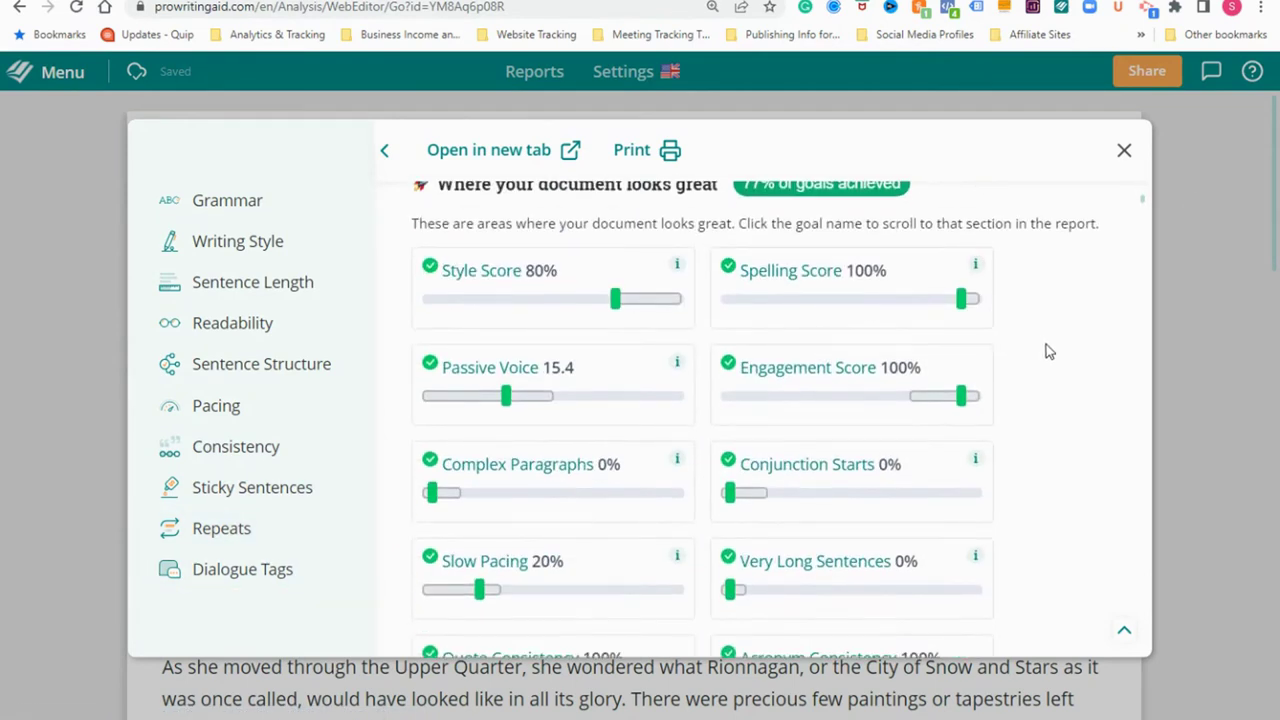
{"action": "scroll", "coordinate": [1044, 347], "scroll_direction": "down", "scroll_amount": 9}
{"action": "scroll", "coordinate": [1048, 356], "scroll_direction": "down", "scroll_amount": 3}
{"action": "scroll", "coordinate": [1048, 356], "scroll_direction": "down", "scroll_amount": 5}
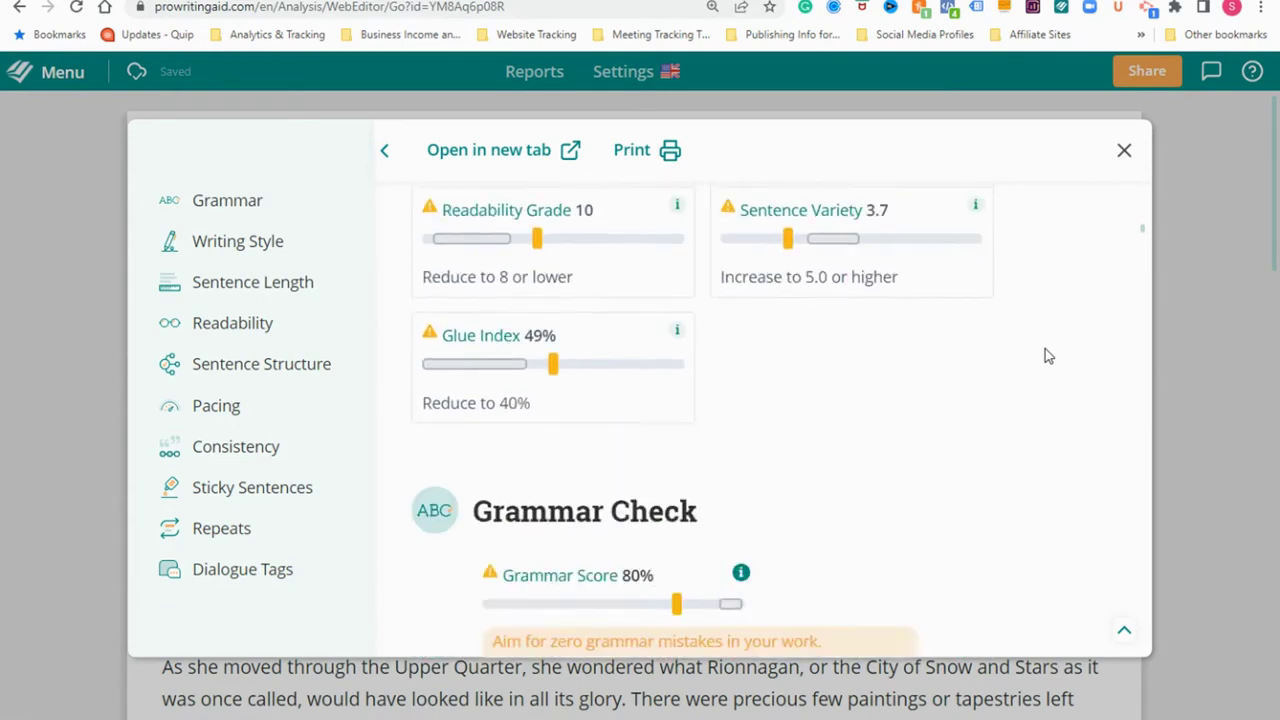
{"action": "scroll", "coordinate": [1048, 356], "scroll_direction": "down", "scroll_amount": 1}
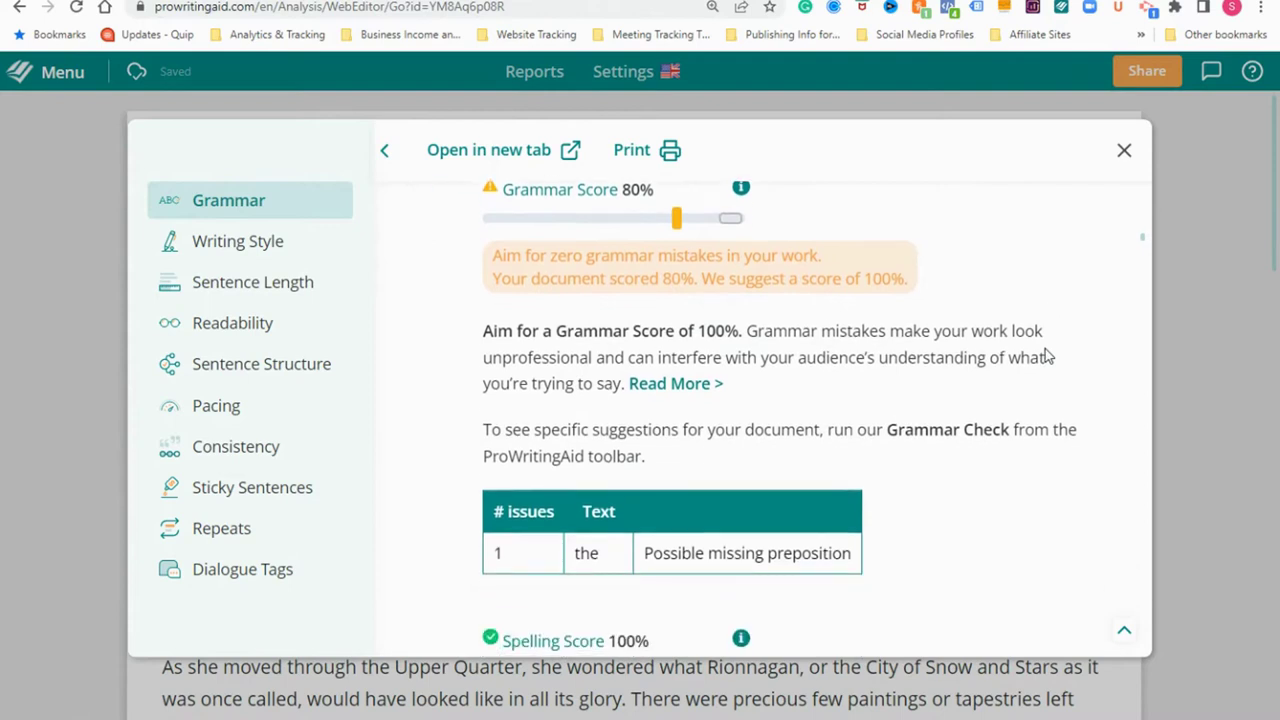
{"action": "scroll", "coordinate": [1046, 350], "scroll_direction": "down", "scroll_amount": 5}
{"action": "scroll", "coordinate": [1046, 350], "scroll_direction": "down", "scroll_amount": 7}
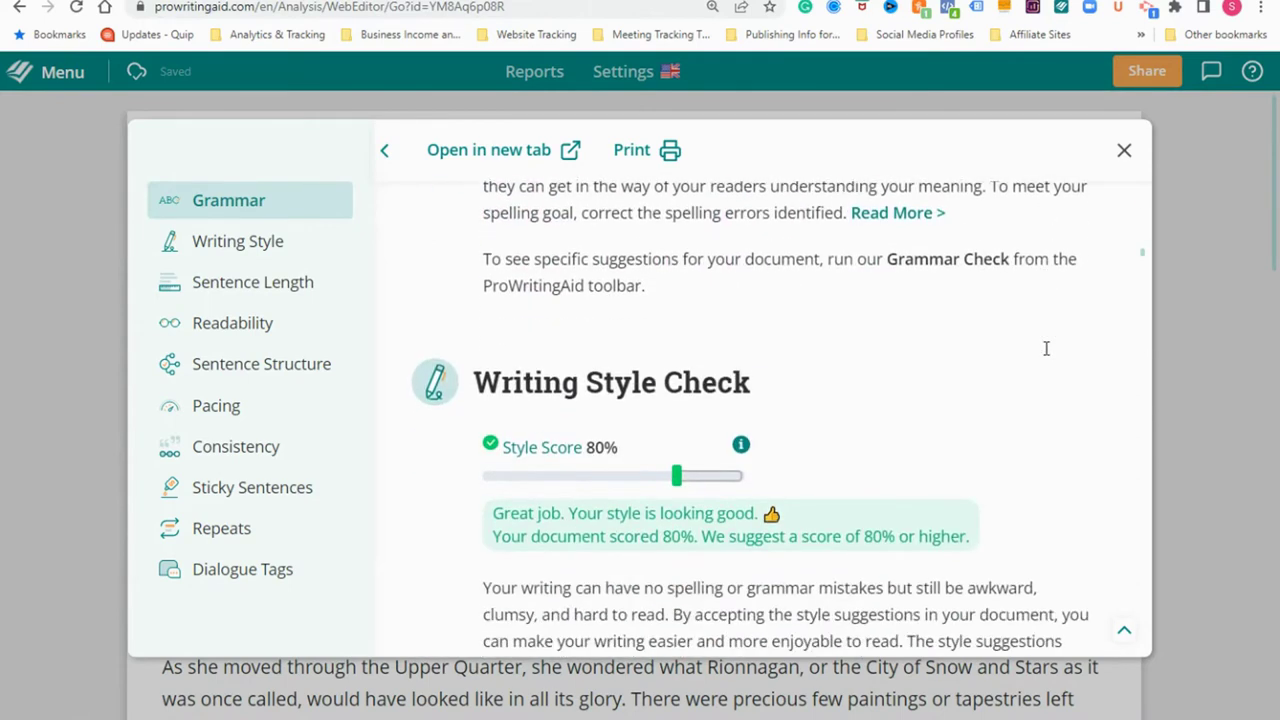
Review the Summary report's Writing Style and Sentence Length sections, including passive voice, emotion tells, adverbs and sentence variety, and close the report
{"action": "scroll", "coordinate": [1048, 356], "scroll_direction": "down", "scroll_amount": 8}
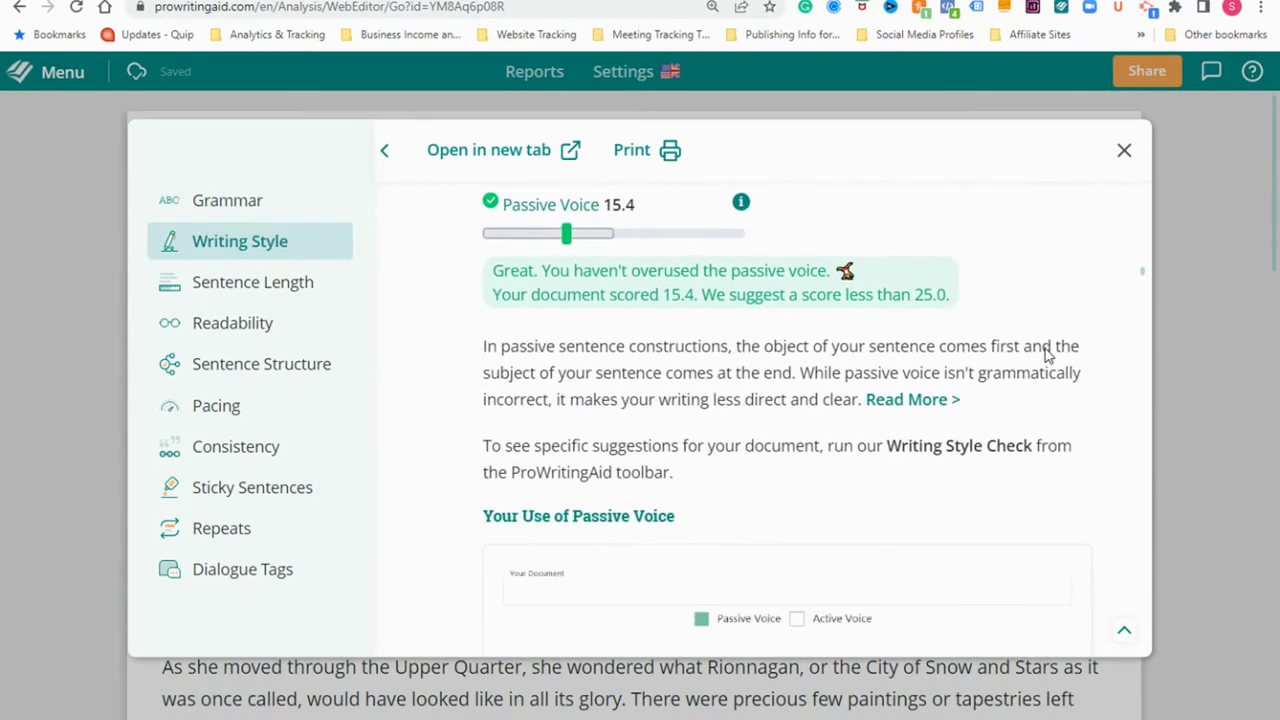
{"action": "scroll", "coordinate": [1048, 356], "scroll_direction": "down", "scroll_amount": 7}
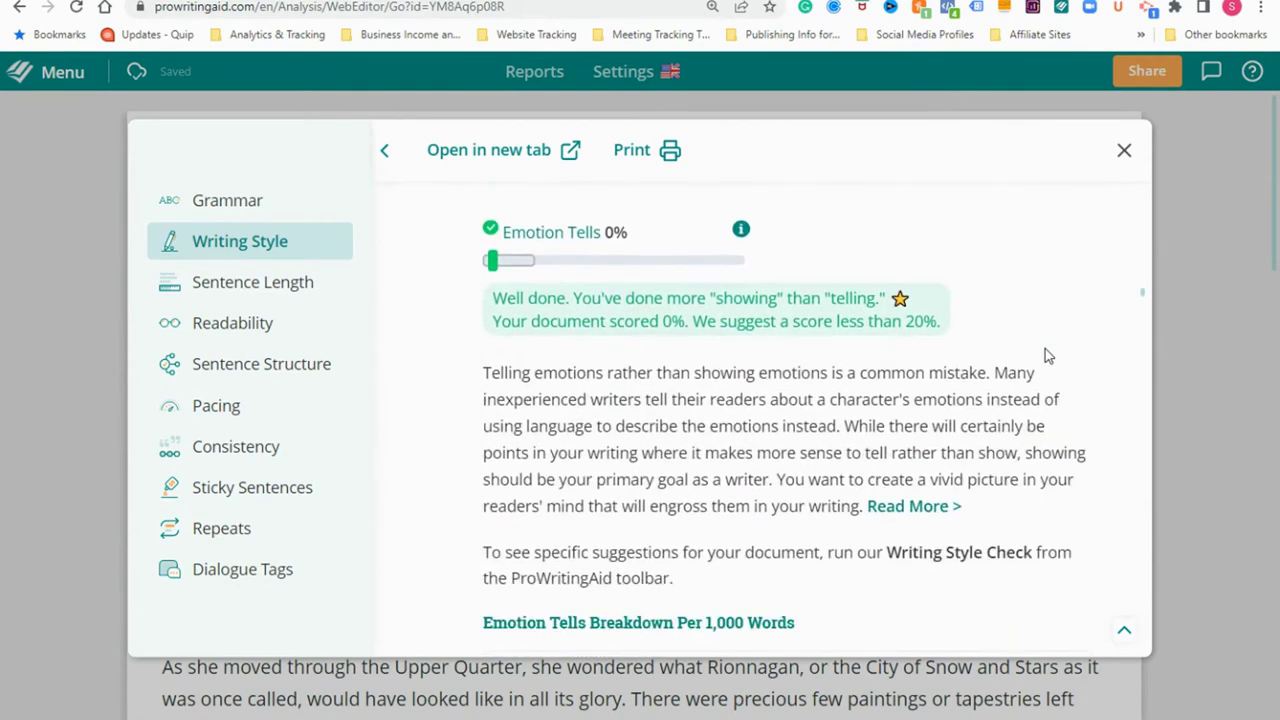
{"action": "scroll", "coordinate": [1048, 356], "scroll_direction": "down", "scroll_amount": 7}
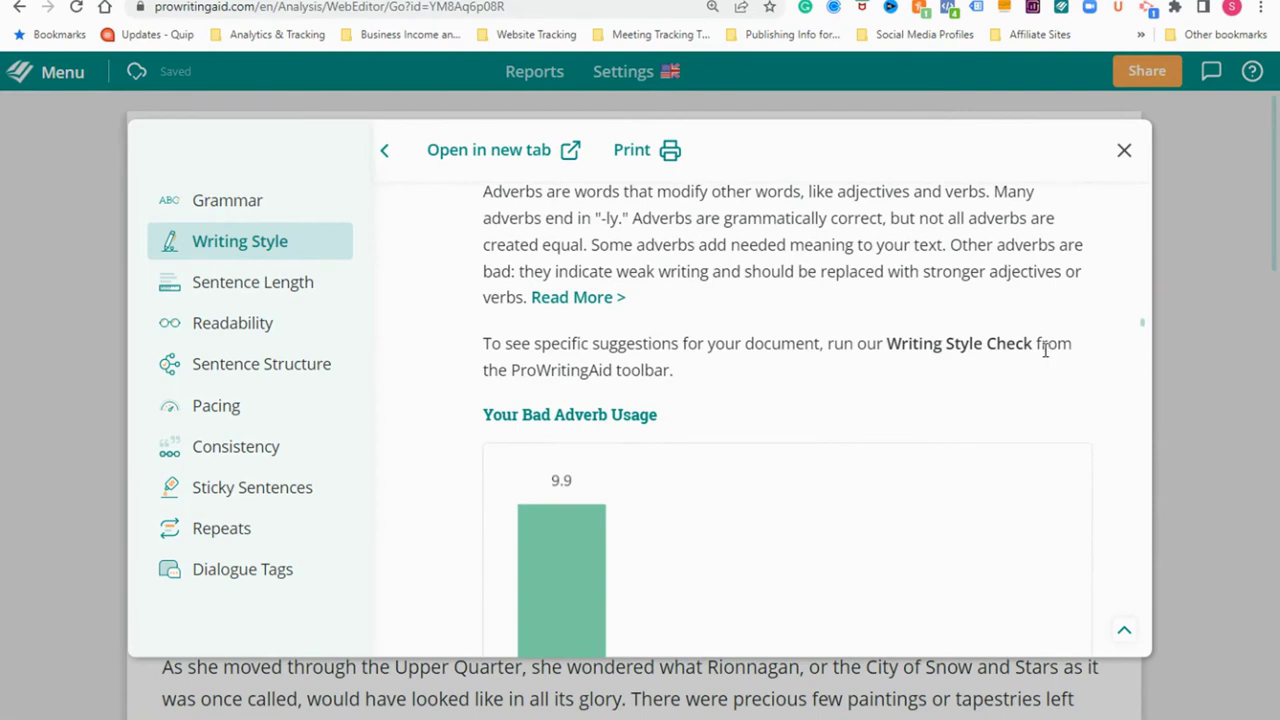
{"action": "scroll", "coordinate": [1045, 348], "scroll_direction": "down", "scroll_amount": 6}
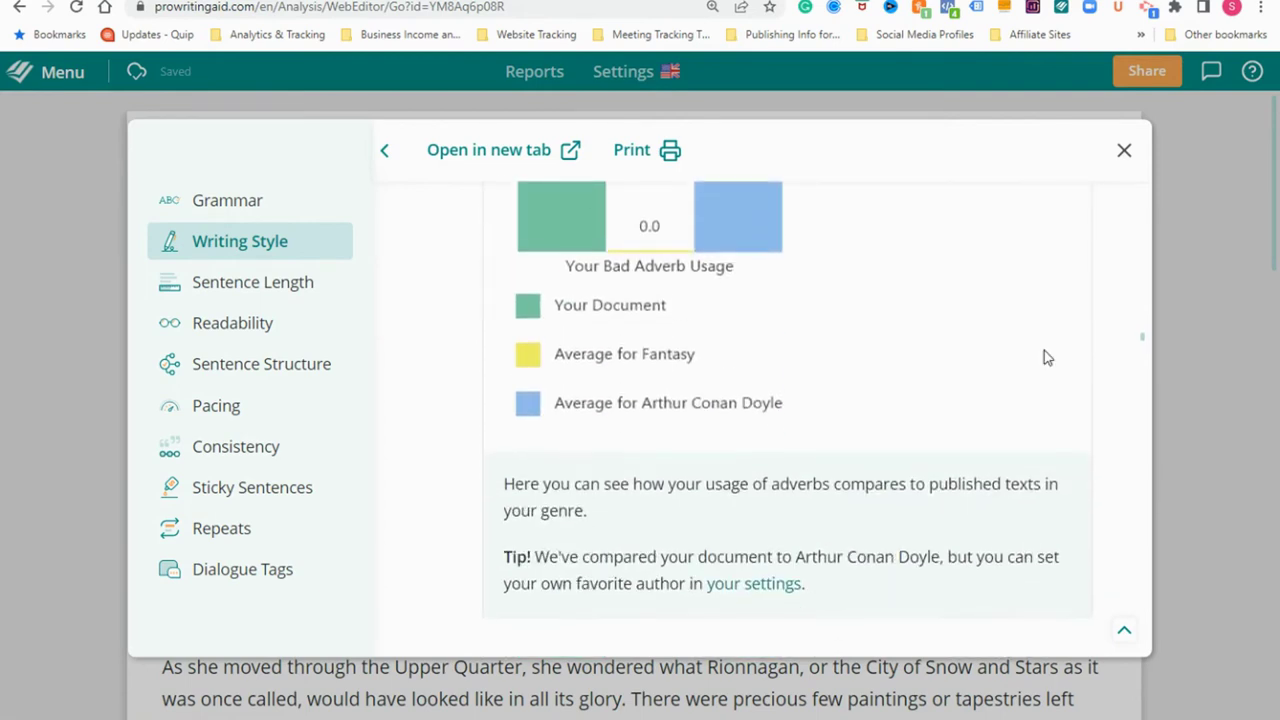
{"action": "scroll", "coordinate": [1046, 357], "scroll_direction": "down", "scroll_amount": 5}
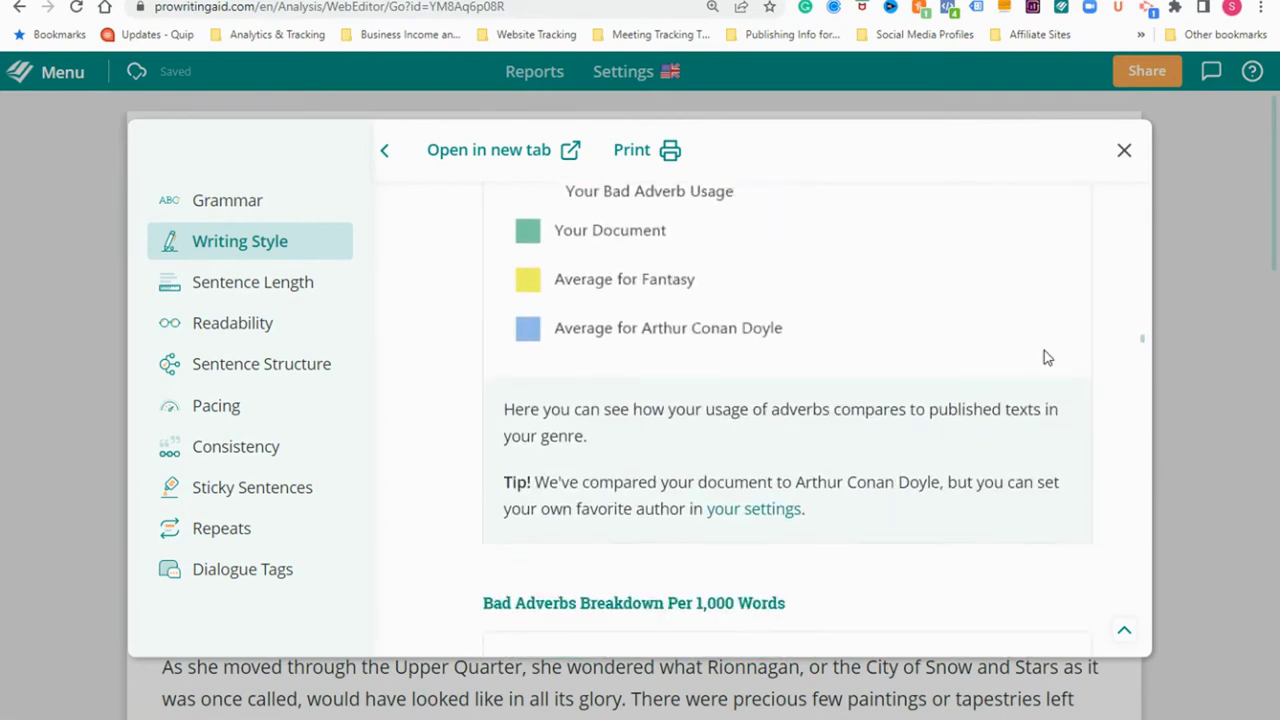
{"action": "scroll", "coordinate": [1046, 357], "scroll_direction": "down", "scroll_amount": 7}
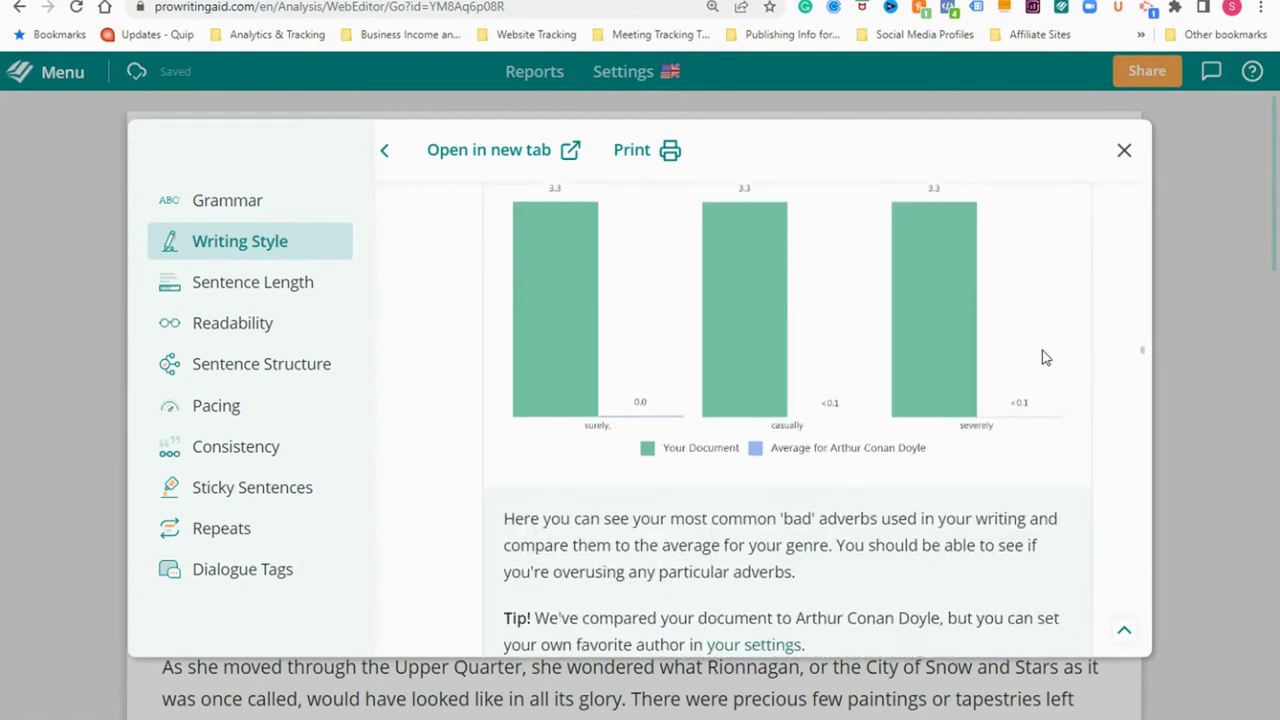
{"action": "scroll", "coordinate": [1045, 357], "scroll_direction": "down", "scroll_amount": 6}
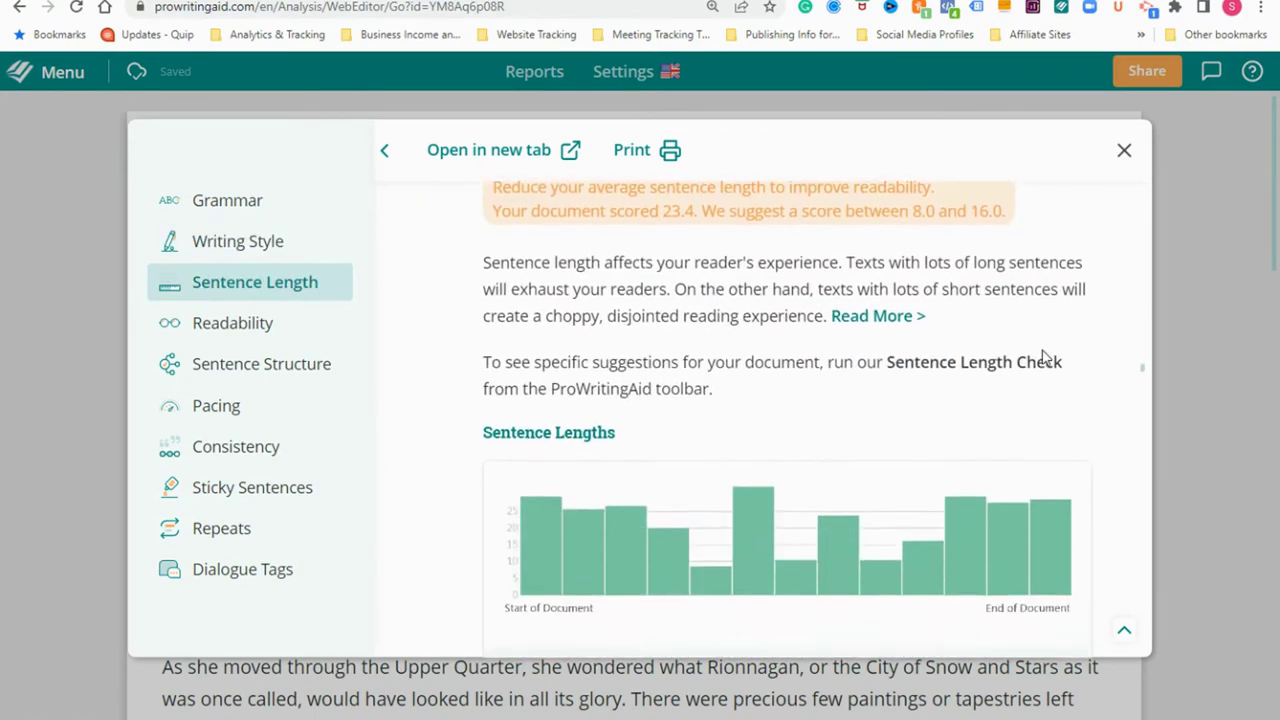
{"action": "scroll", "coordinate": [1042, 350], "scroll_direction": "down", "scroll_amount": 3}
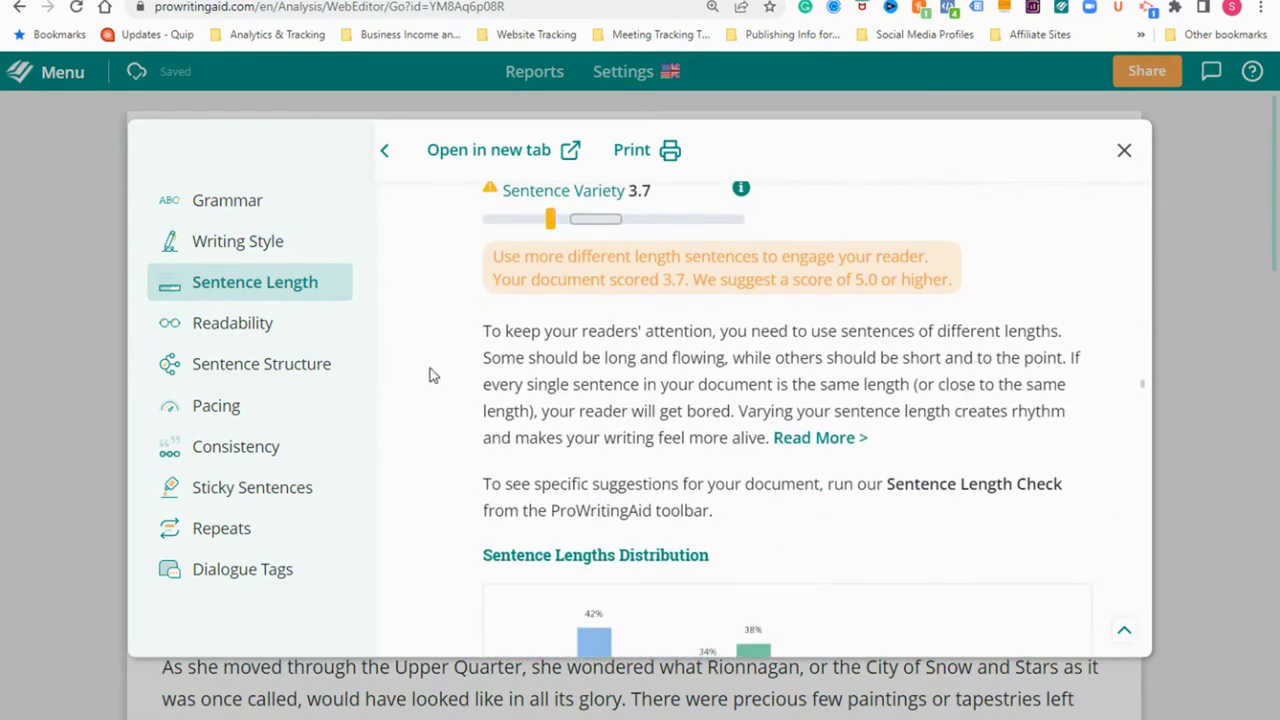
{"action": "left_click_drag", "start_coordinate": [486, 330], "coordinate": [659, 331]}
{"action": "left_click", "coordinate": [659, 331]}
{"action": "left_click", "coordinate": [1124, 152]}
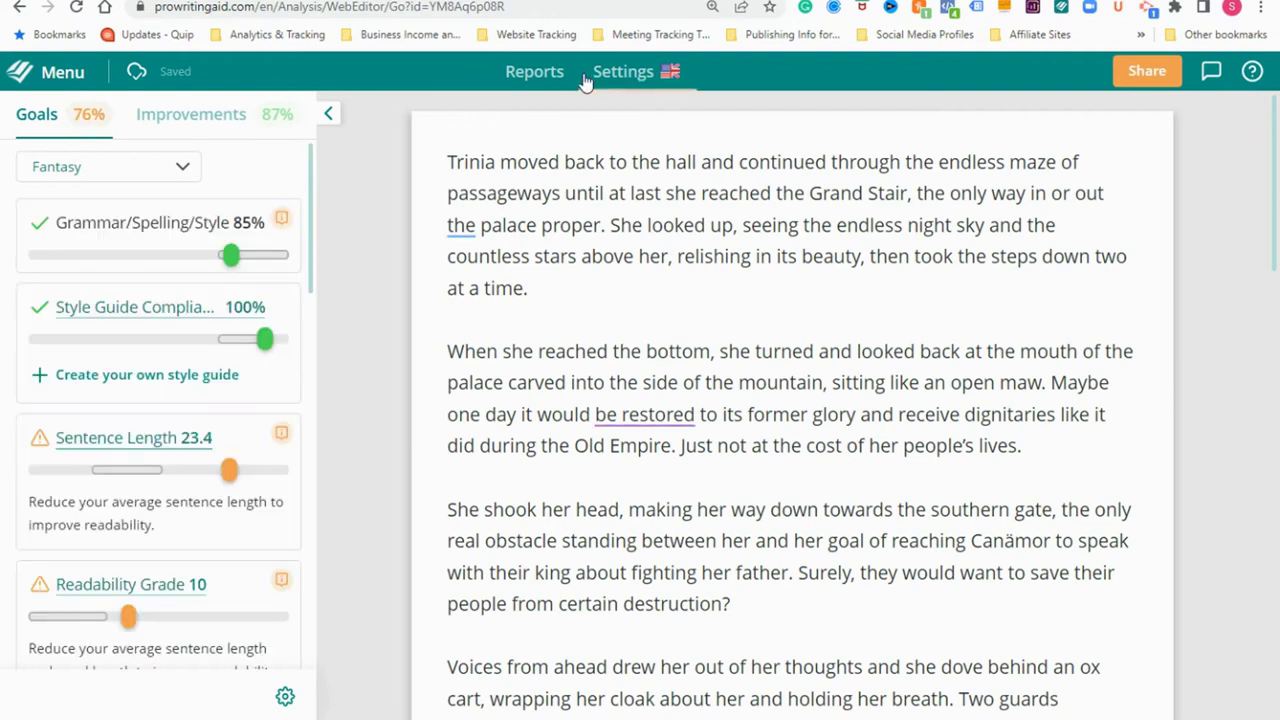
Run the Echoes report and view the replacement suggestions for the repeated phrases "the endless" and "she reached the" in the first paragraph
{"action": "left_click", "coordinate": [534, 72]}
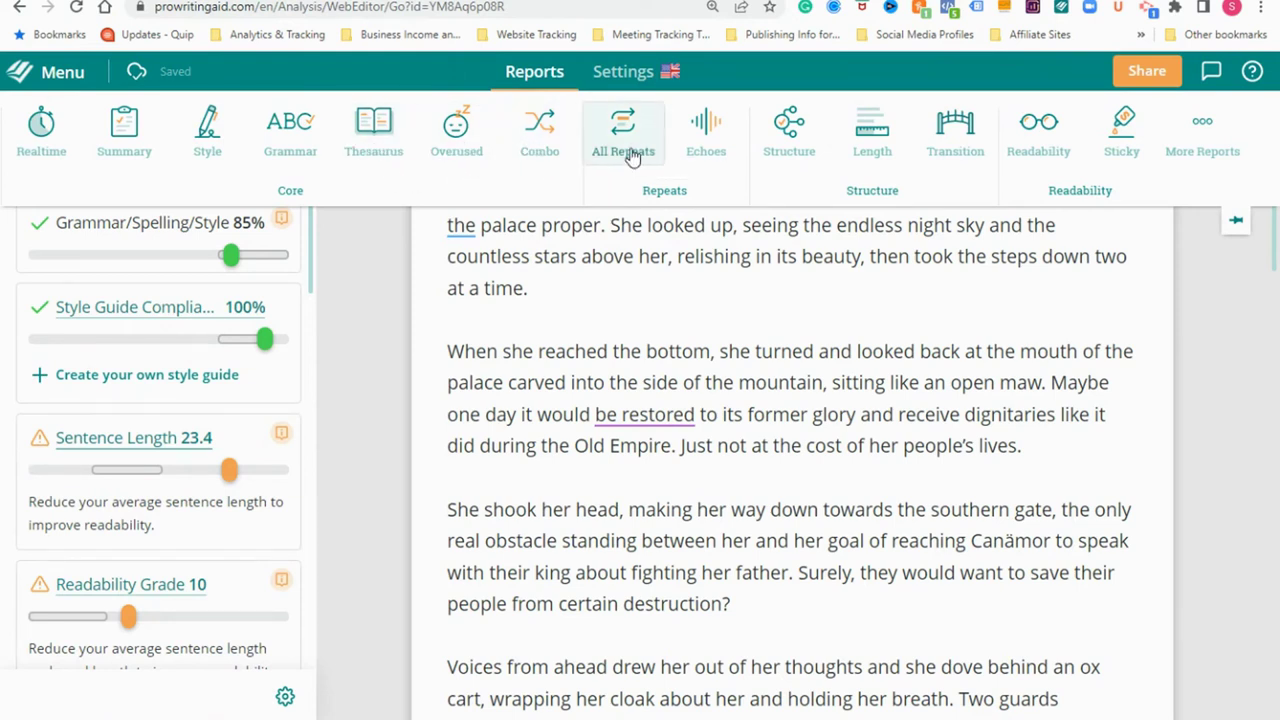
{"action": "left_click", "coordinate": [706, 145]}
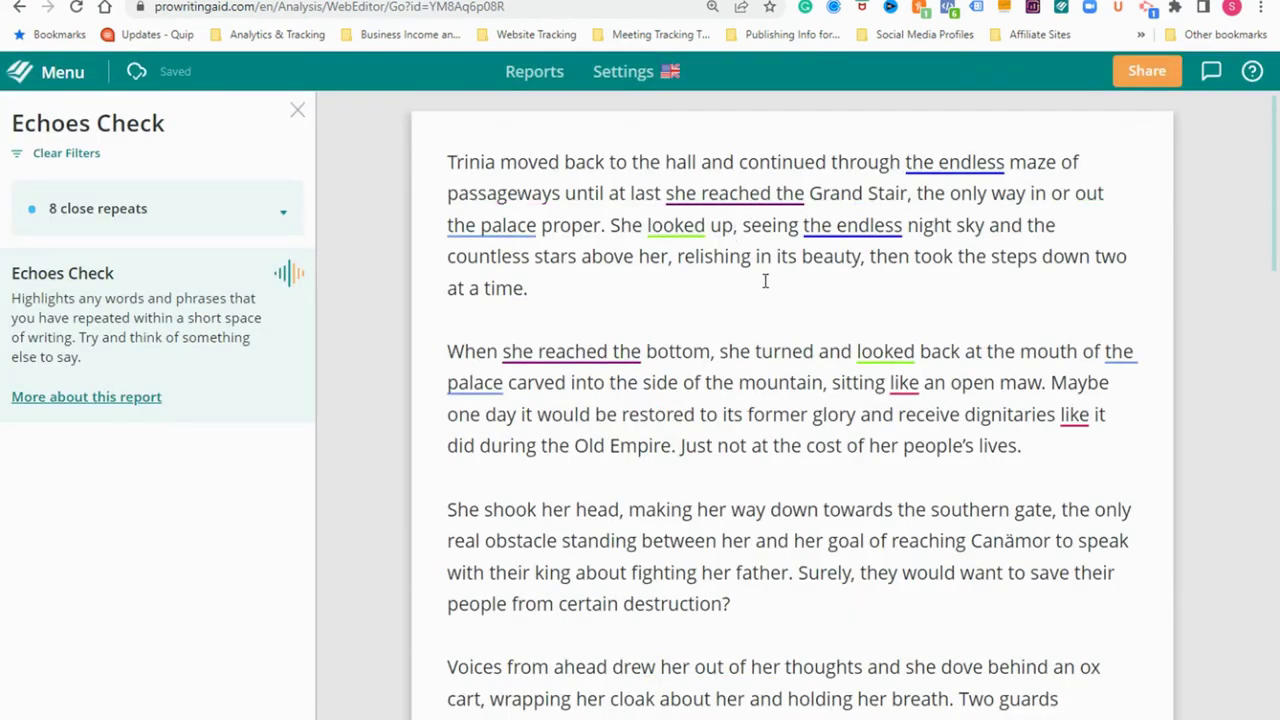
{"action": "left_click", "coordinate": [933, 166]}
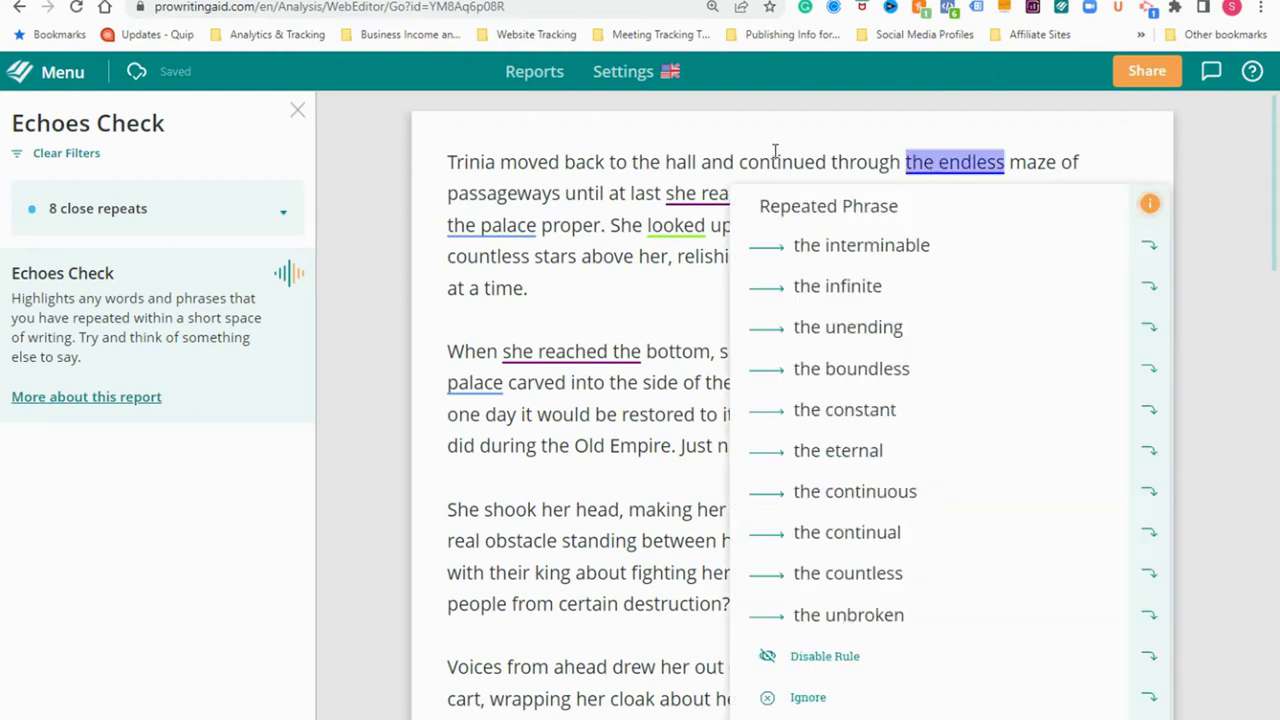
{"action": "left_click", "coordinate": [769, 162]}
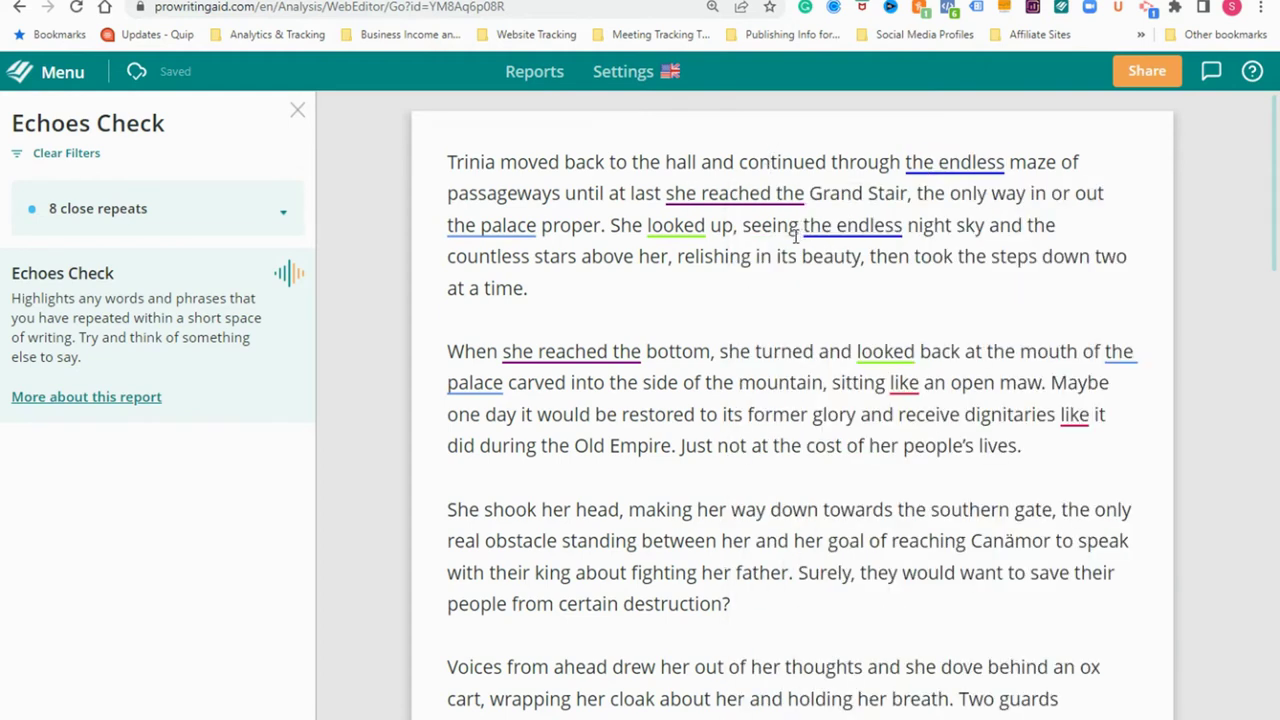
{"action": "left_click", "coordinate": [746, 225]}
{"action": "left_click", "coordinate": [728, 203]}
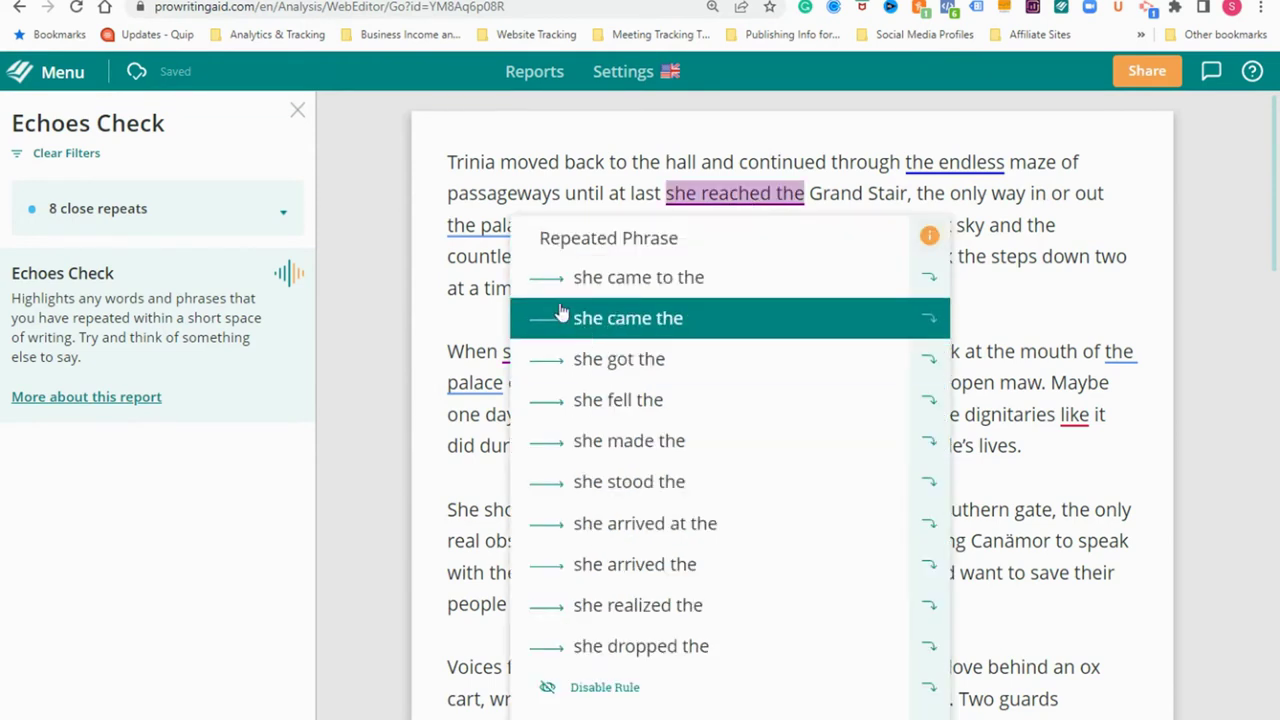
{"action": "left_click", "coordinate": [825, 334]}
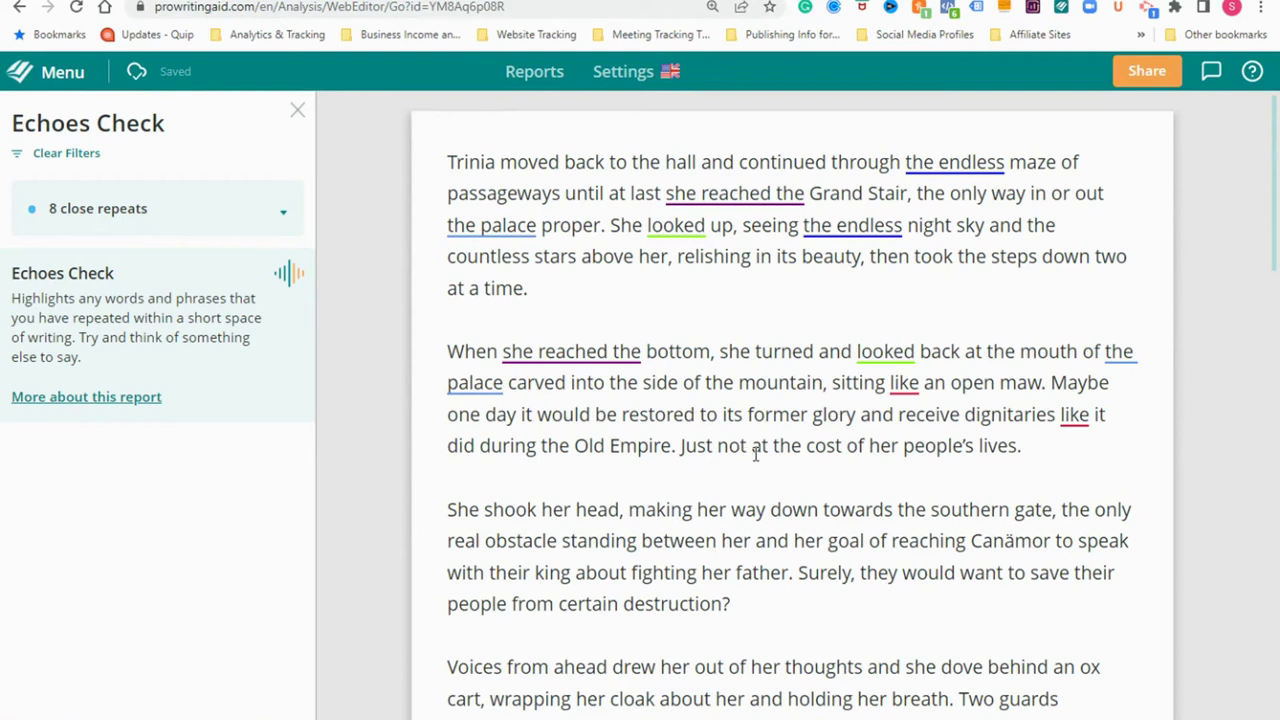
Look over the marked echoes throughout the document and view the alternatives for the second "the endless", before "night sky"
{"action": "scroll", "coordinate": [757, 449], "scroll_direction": "down", "scroll_amount": 3}
{"action": "scroll", "coordinate": [755, 450], "scroll_direction": "up", "scroll_amount": 2}
{"action": "scroll", "coordinate": [805, 432], "scroll_direction": "down", "scroll_amount": 3}
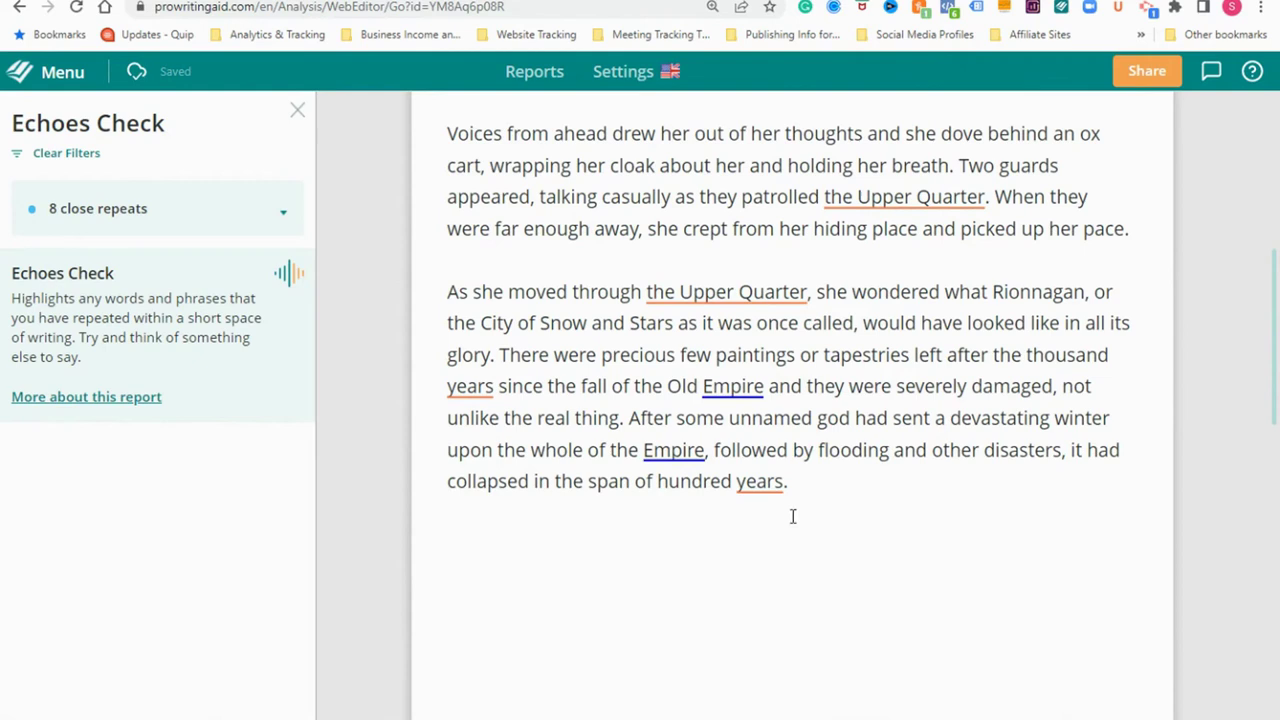
{"action": "scroll", "coordinate": [997, 451], "scroll_direction": "down", "scroll_amount": 3}
{"action": "scroll", "coordinate": [986, 394], "scroll_direction": "up", "scroll_amount": 6}
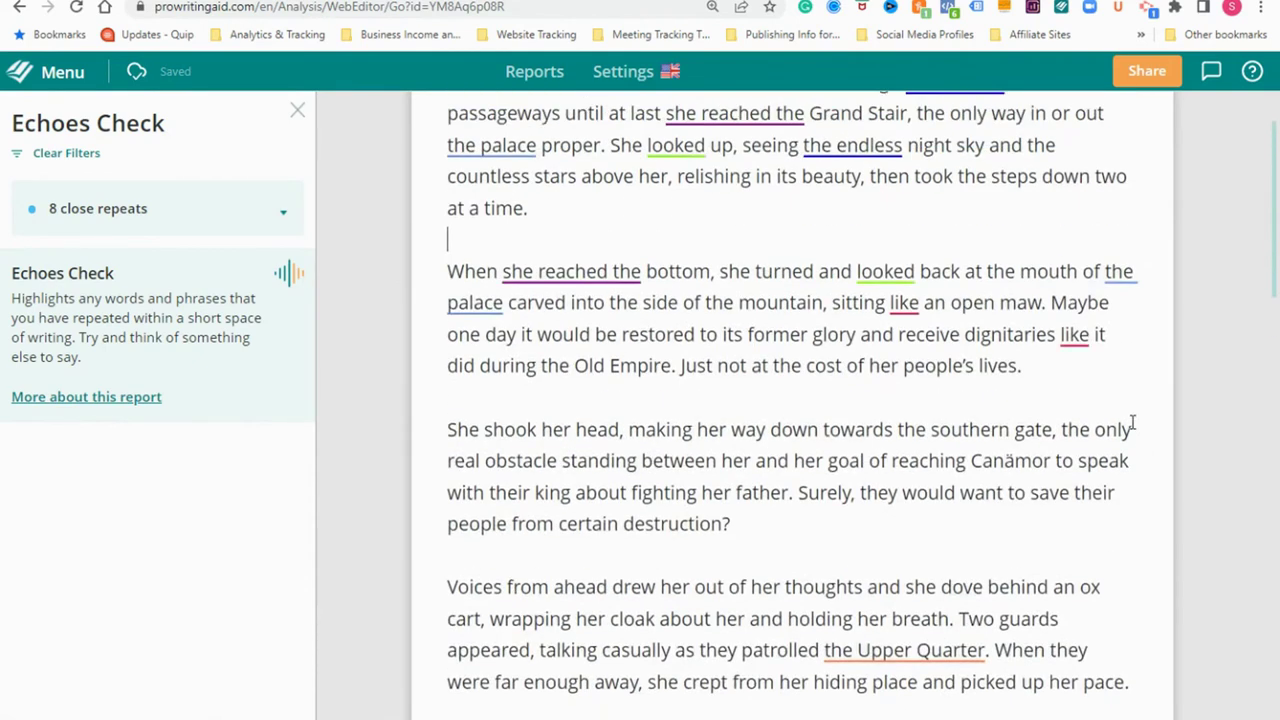
{"action": "scroll", "coordinate": [1110, 430], "scroll_direction": "up", "scroll_amount": 1}
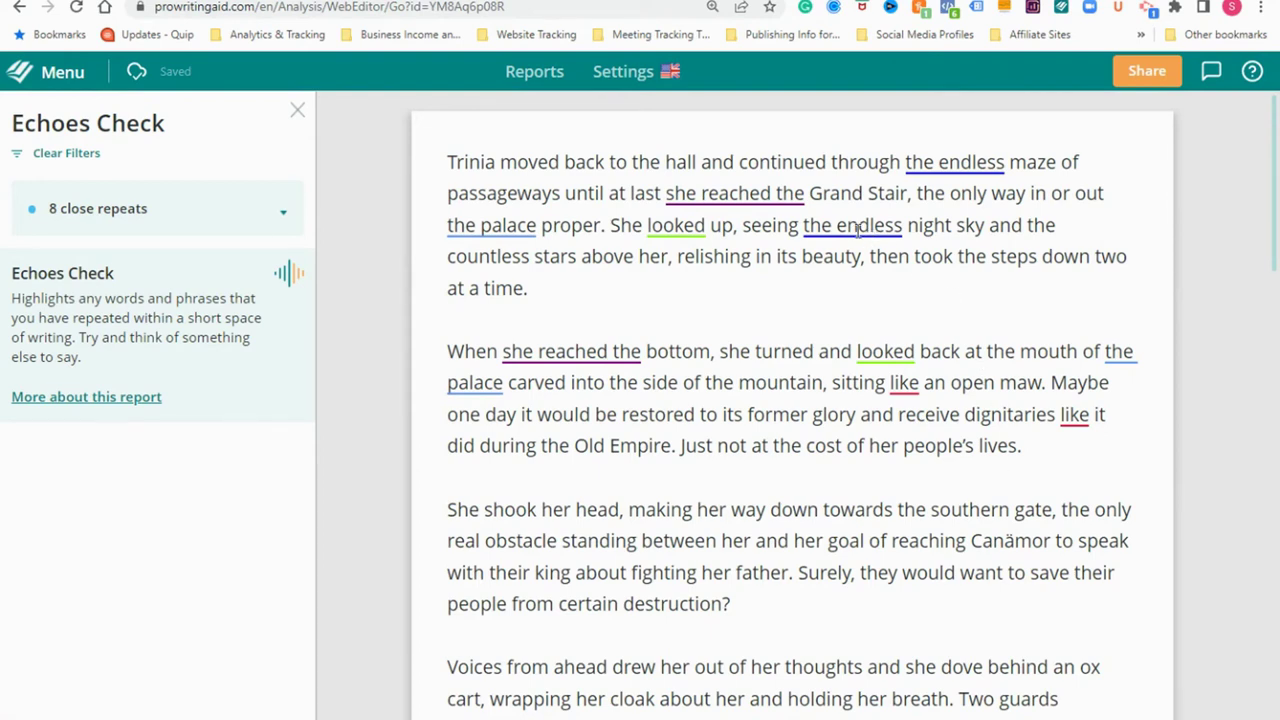
{"action": "mouse_move", "coordinate": [858, 228]}
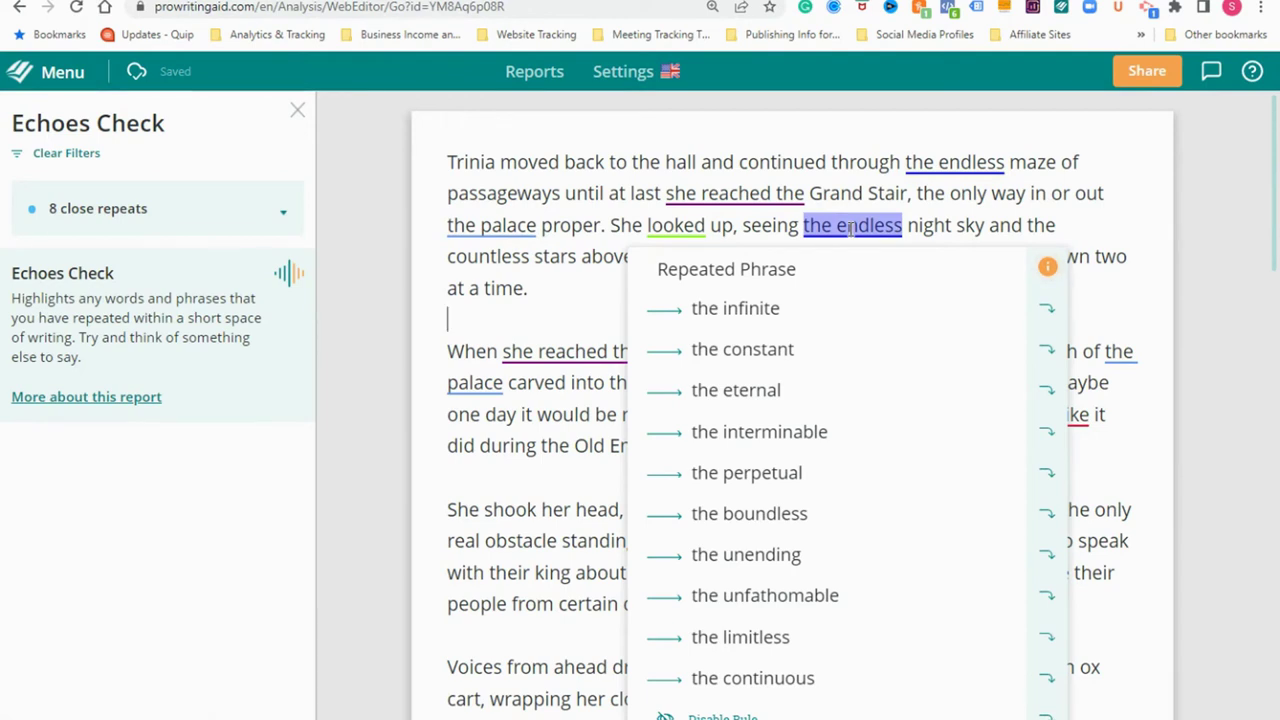
{"action": "left_click", "coordinate": [466, 158]}
Run the Structure report and check how the second paragraph's opening sentence is classified
{"action": "left_click", "coordinate": [531, 84]}
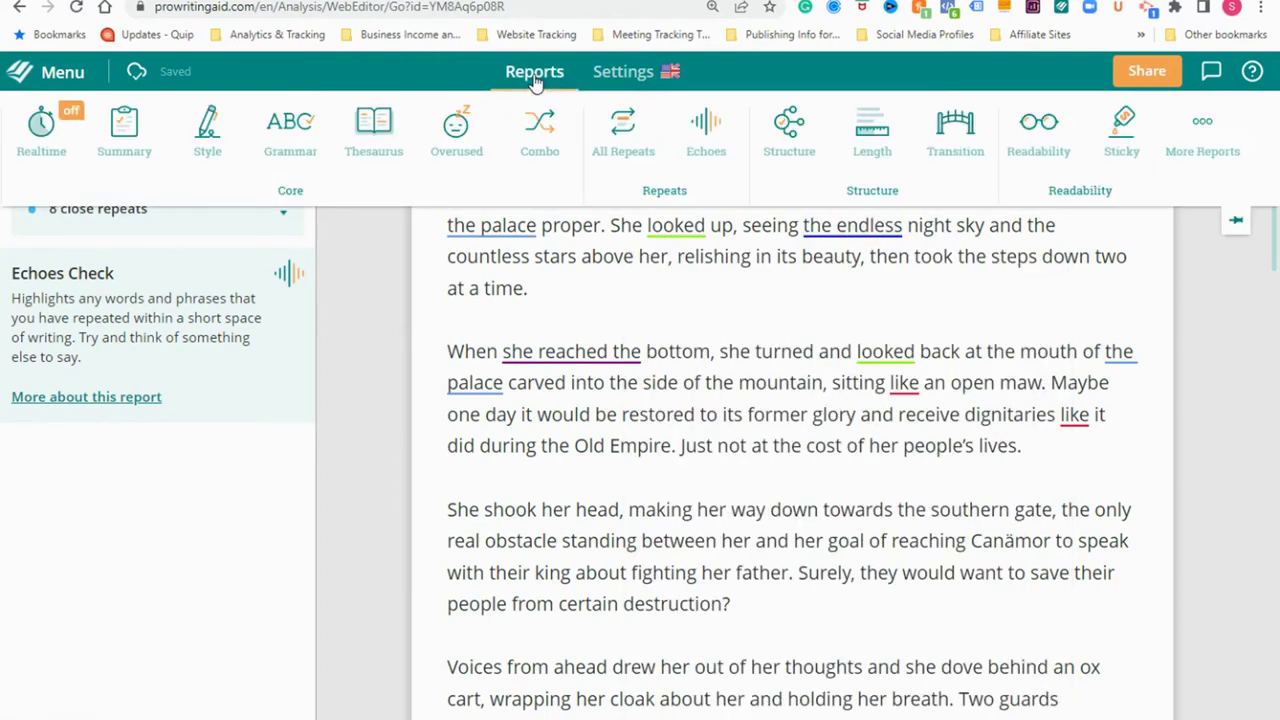
{"action": "left_click", "coordinate": [789, 135]}
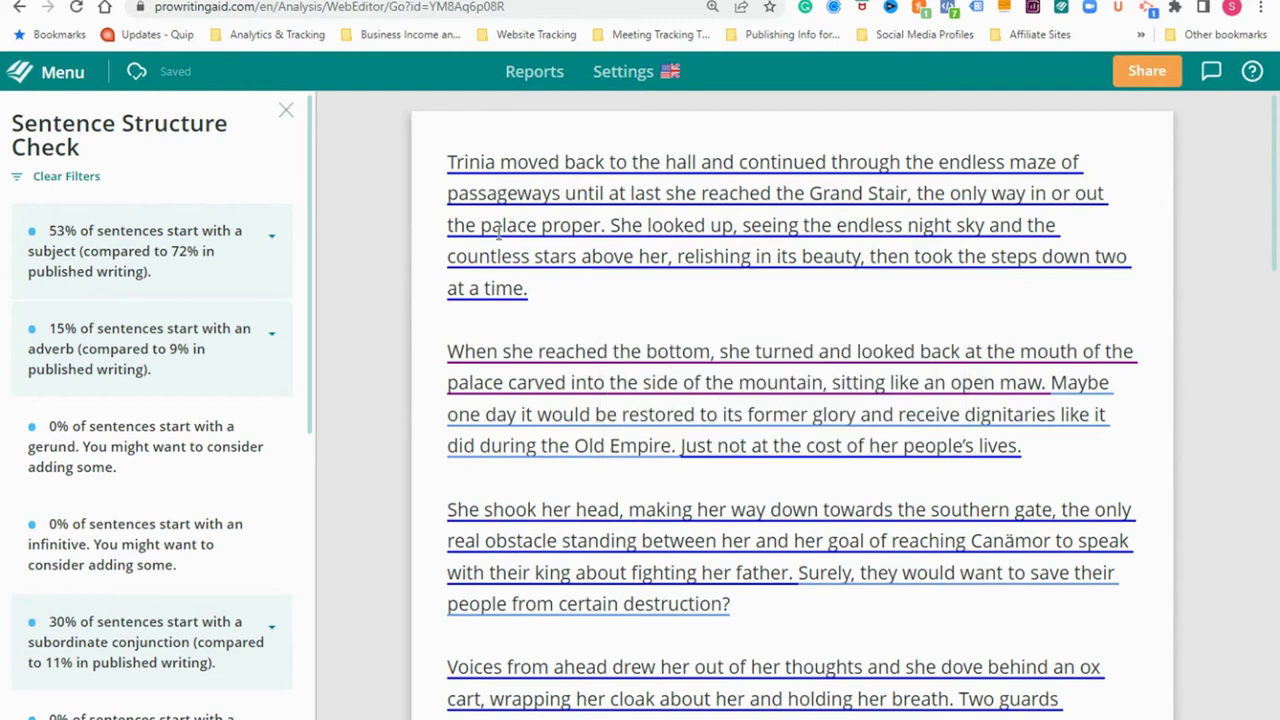
{"action": "mouse_move", "coordinate": [603, 224]}
{"action": "mouse_move", "coordinate": [465, 365]}
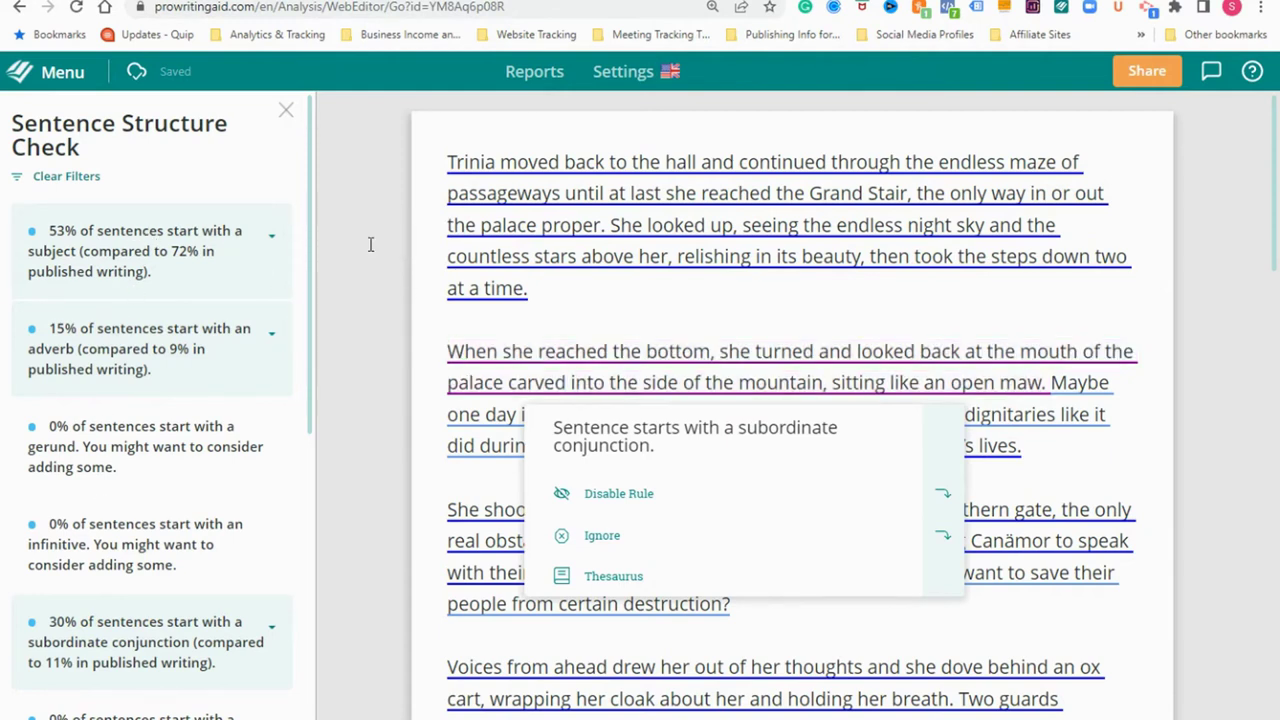
Run the Readability report and examine the individual readability scores for the whole document
{"action": "left_click", "coordinate": [530, 72]}
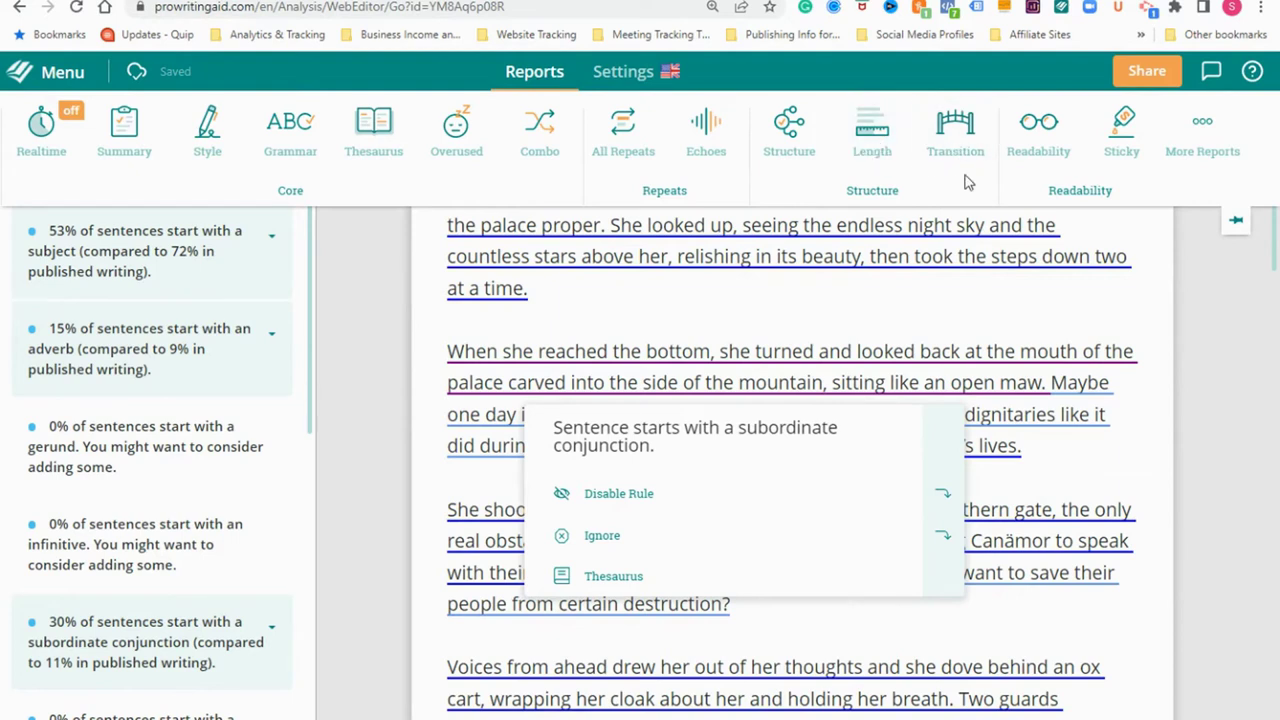
{"action": "left_click", "coordinate": [1028, 150]}
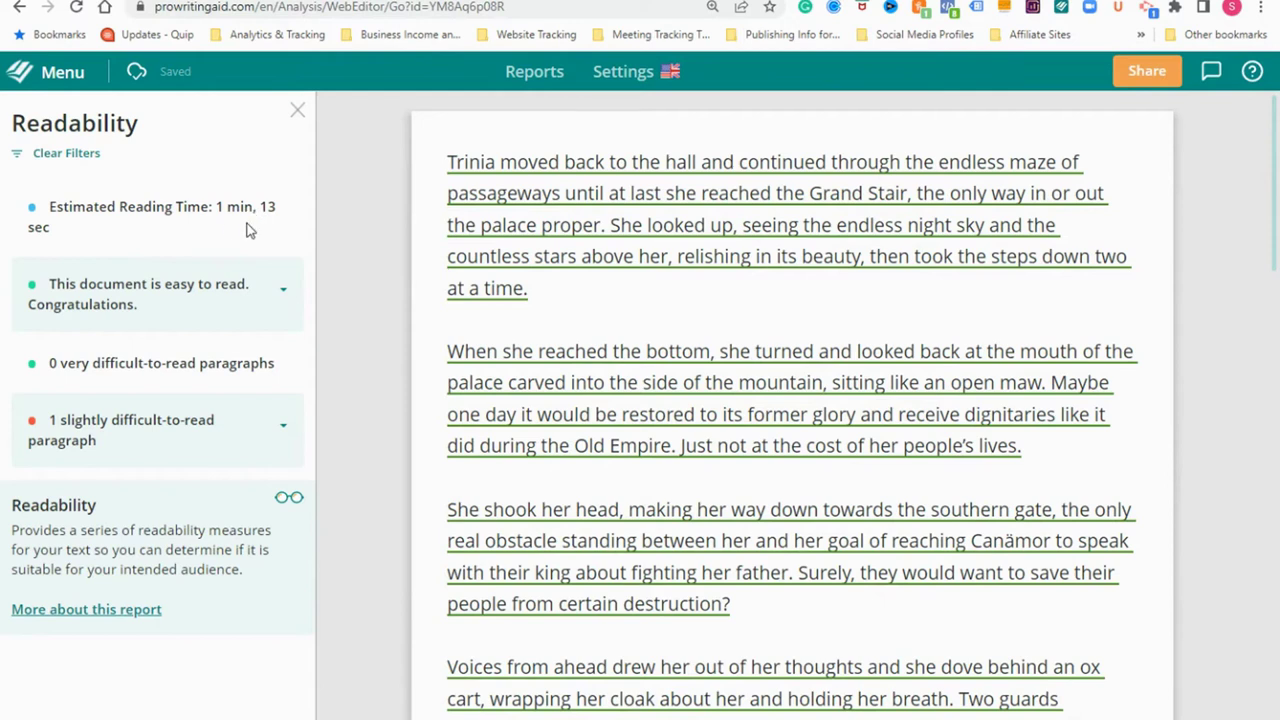
{"action": "left_click", "coordinate": [280, 295]}
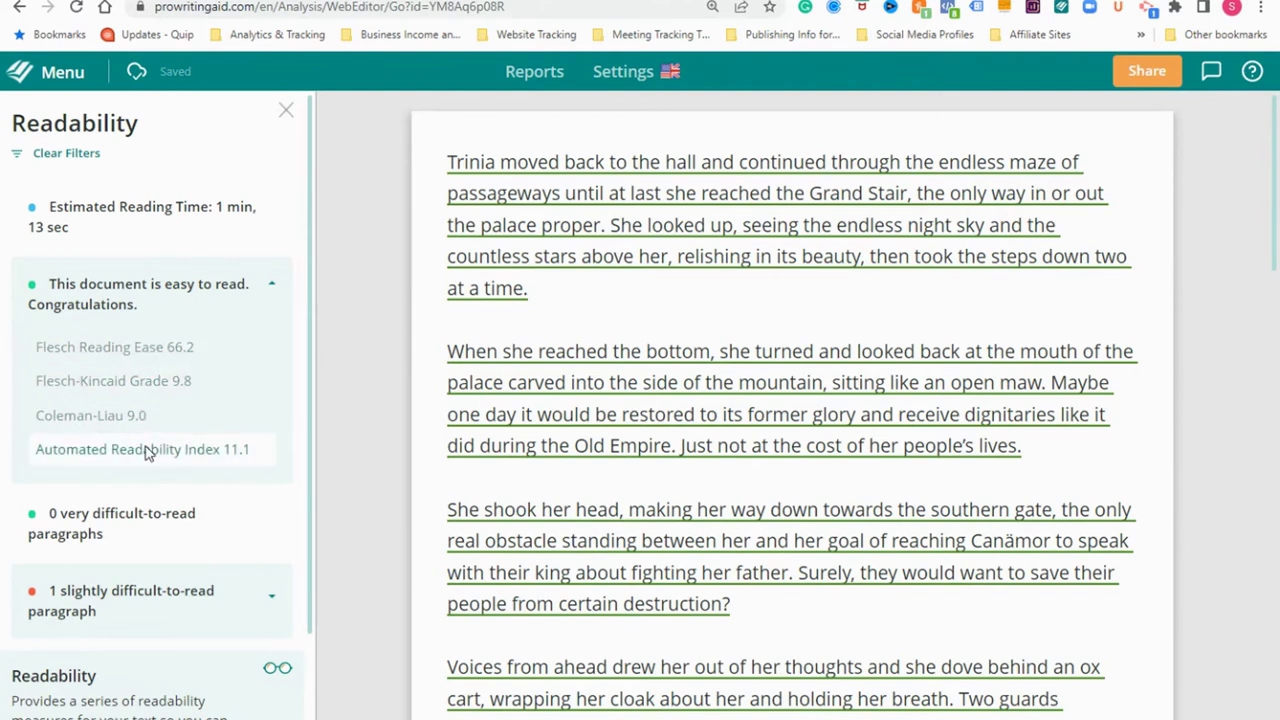
{"action": "left_click", "coordinate": [273, 285]}
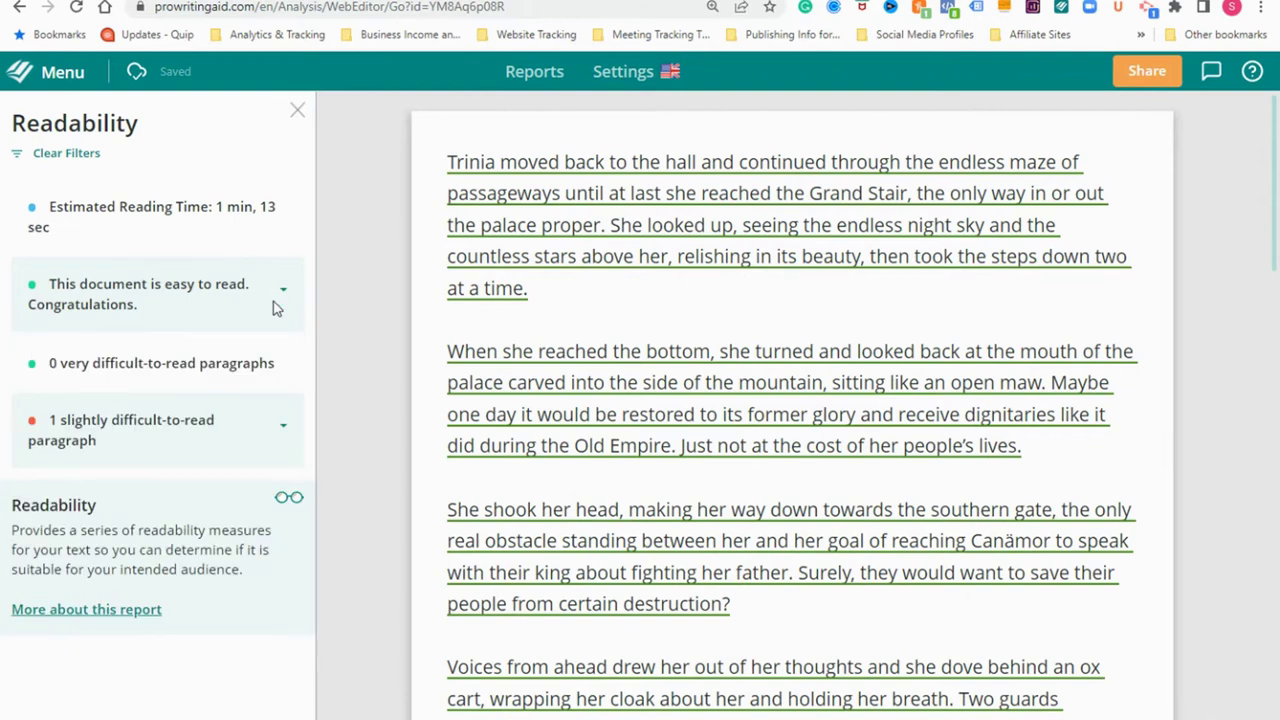
Expand the slightly difficult-to-read paragraph entry and inspect the feedback on the "As she moved" paragraph
{"action": "mouse_move", "coordinate": [233, 427]}
{"action": "left_click", "coordinate": [283, 427]}
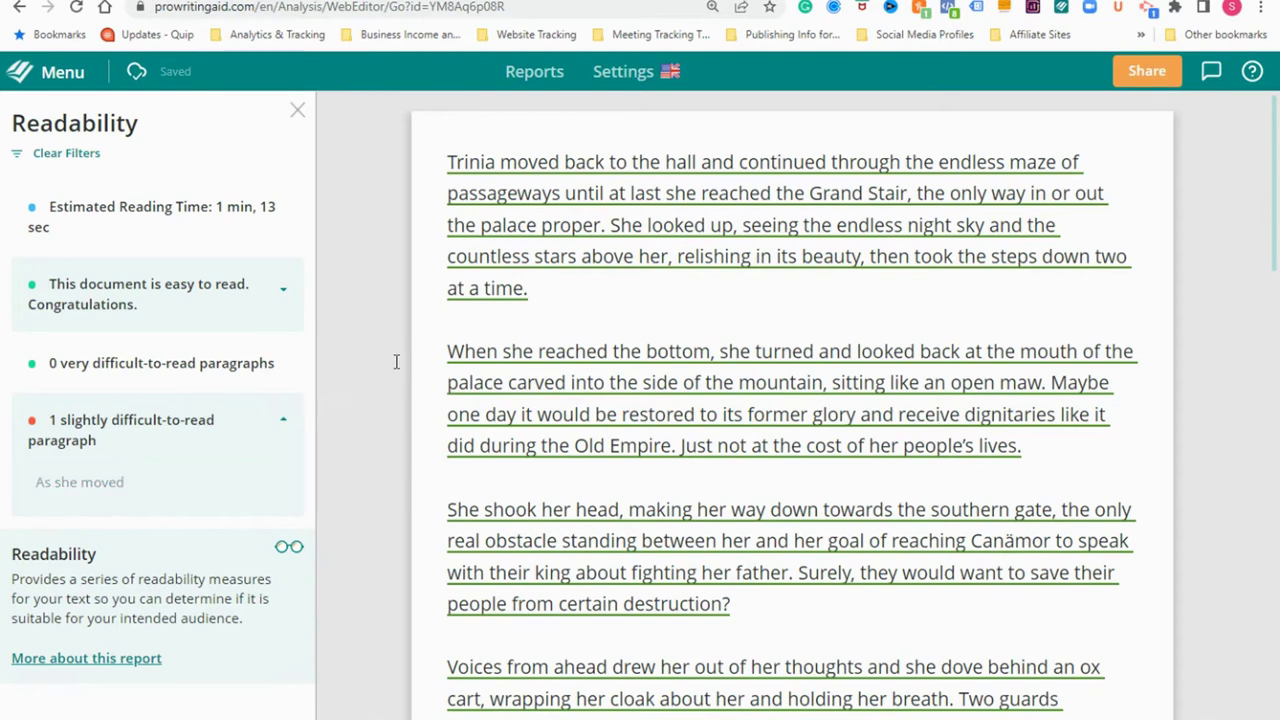
{"action": "scroll", "coordinate": [397, 365], "scroll_direction": "down", "scroll_amount": 5}
{"action": "scroll", "coordinate": [395, 372], "scroll_direction": "down", "scroll_amount": 1}
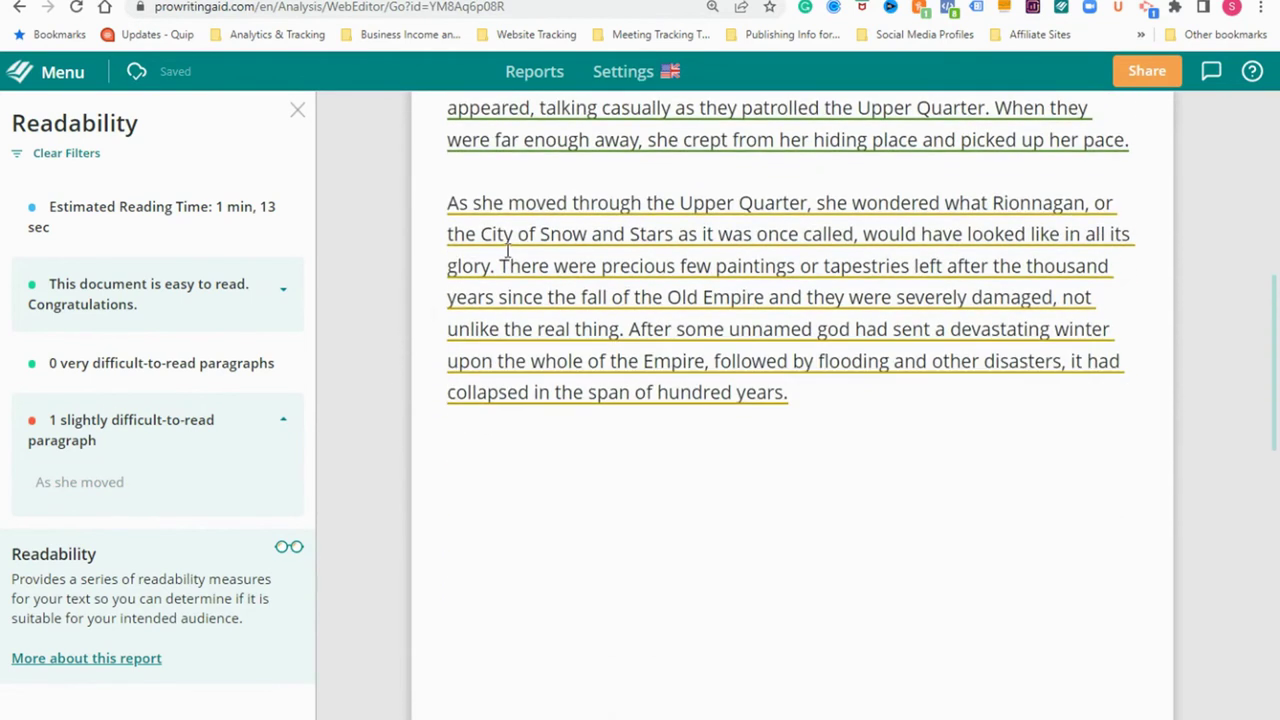
{"action": "left_click", "coordinate": [552, 248]}
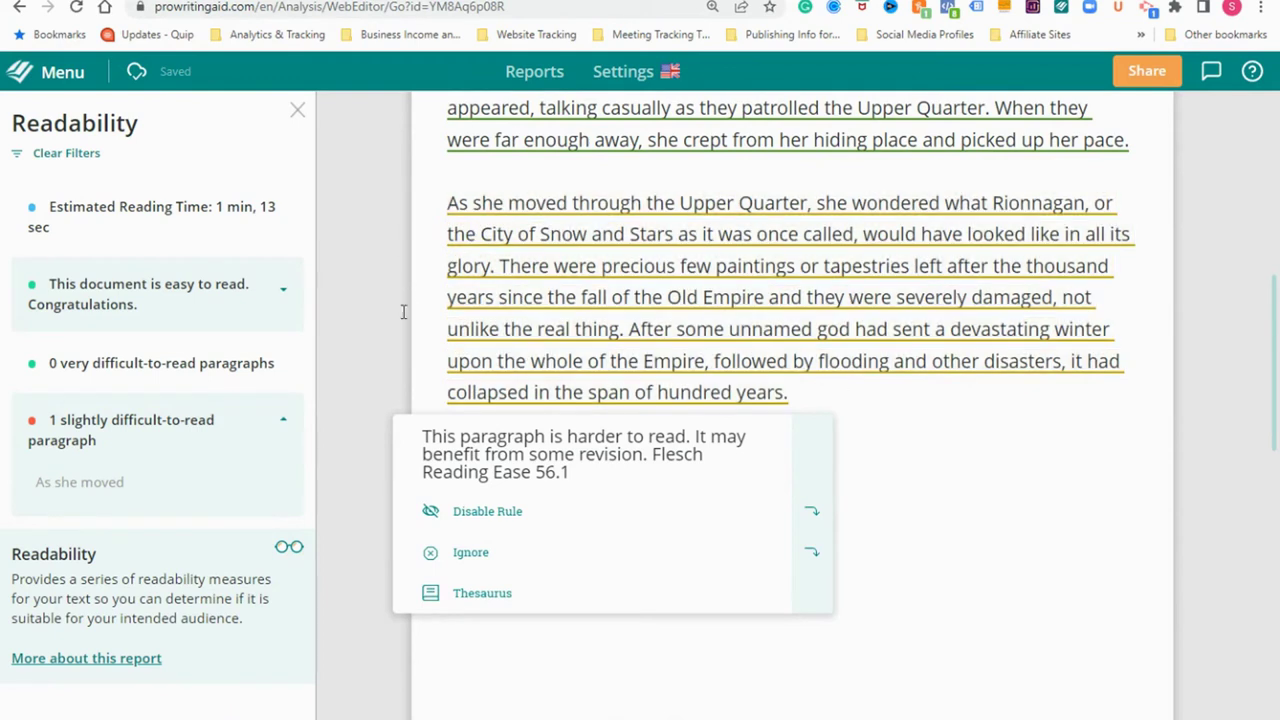
{"action": "scroll", "coordinate": [403, 312], "scroll_direction": "up", "scroll_amount": 2}
Run the Sticky report and view the glue-word feedback for the document's first sentence
{"action": "left_click", "coordinate": [533, 75]}
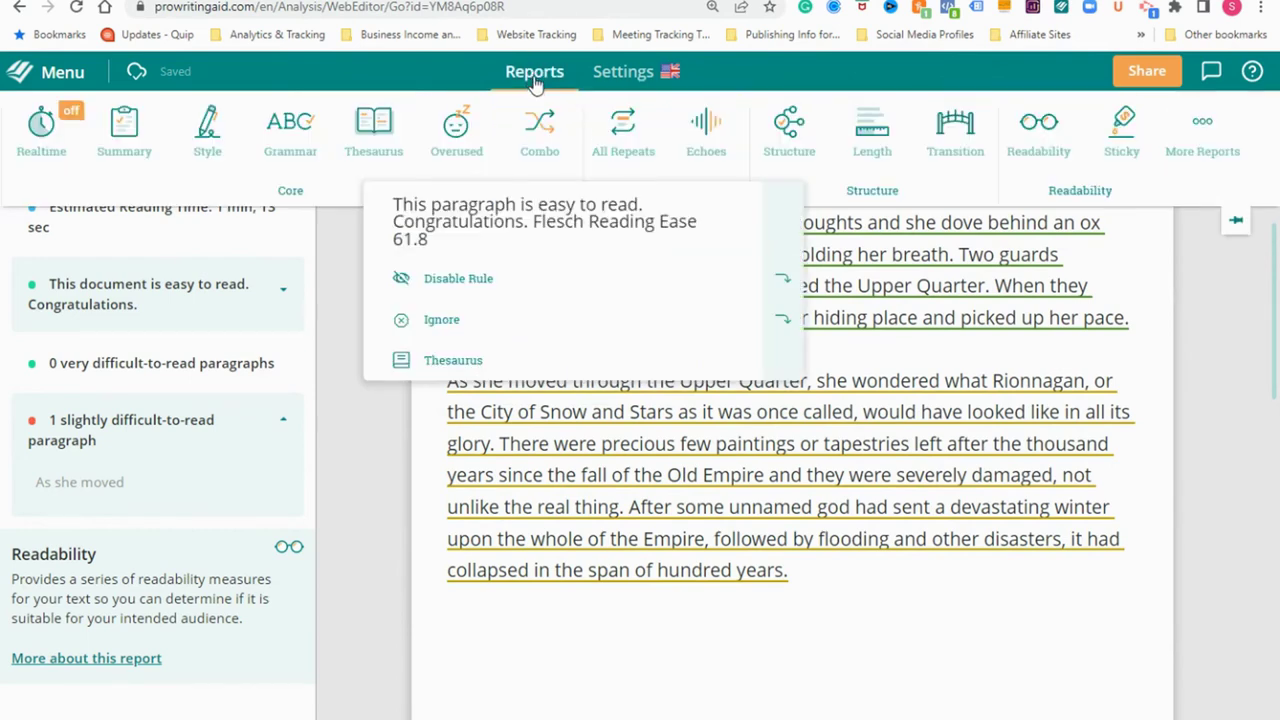
{"action": "left_click", "coordinate": [1115, 150]}
{"action": "scroll", "coordinate": [680, 222], "scroll_direction": "up", "scroll_amount": 2}
{"action": "scroll", "coordinate": [679, 222], "scroll_direction": "up", "scroll_amount": 1}
{"action": "scroll", "coordinate": [450, 330], "scroll_direction": "up", "scroll_amount": 1}
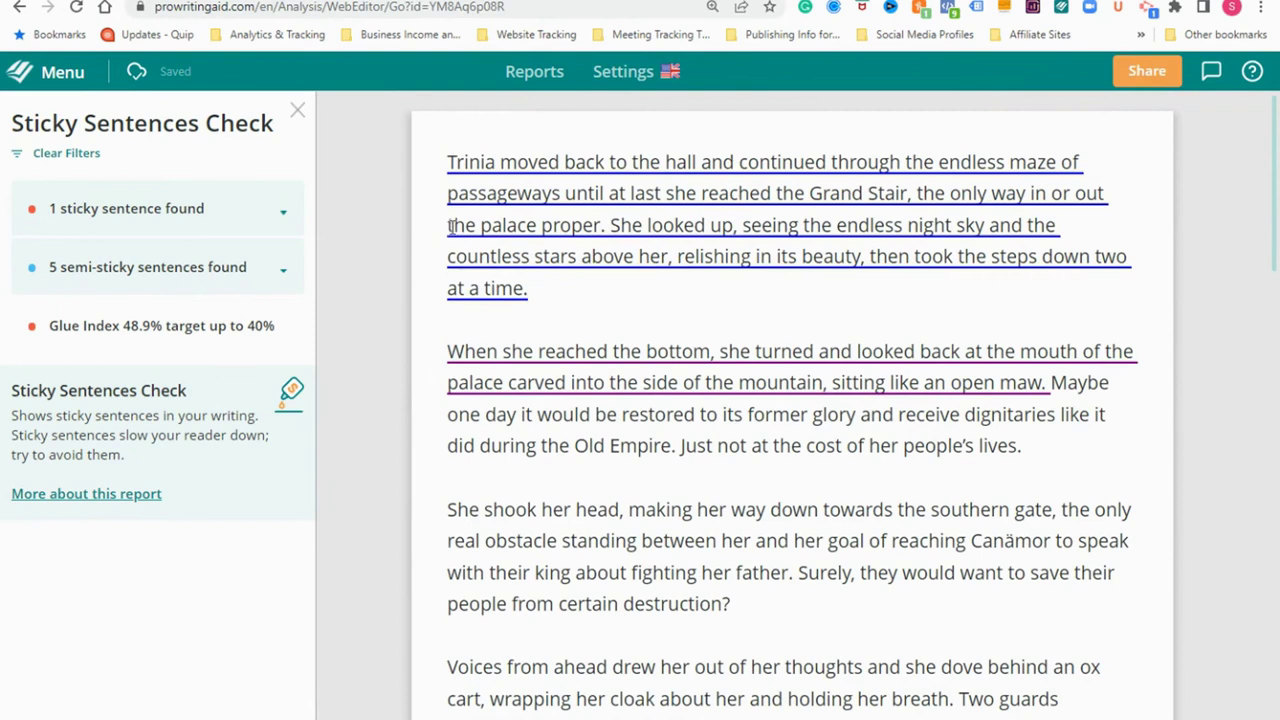
{"action": "left_click", "coordinate": [508, 218]}
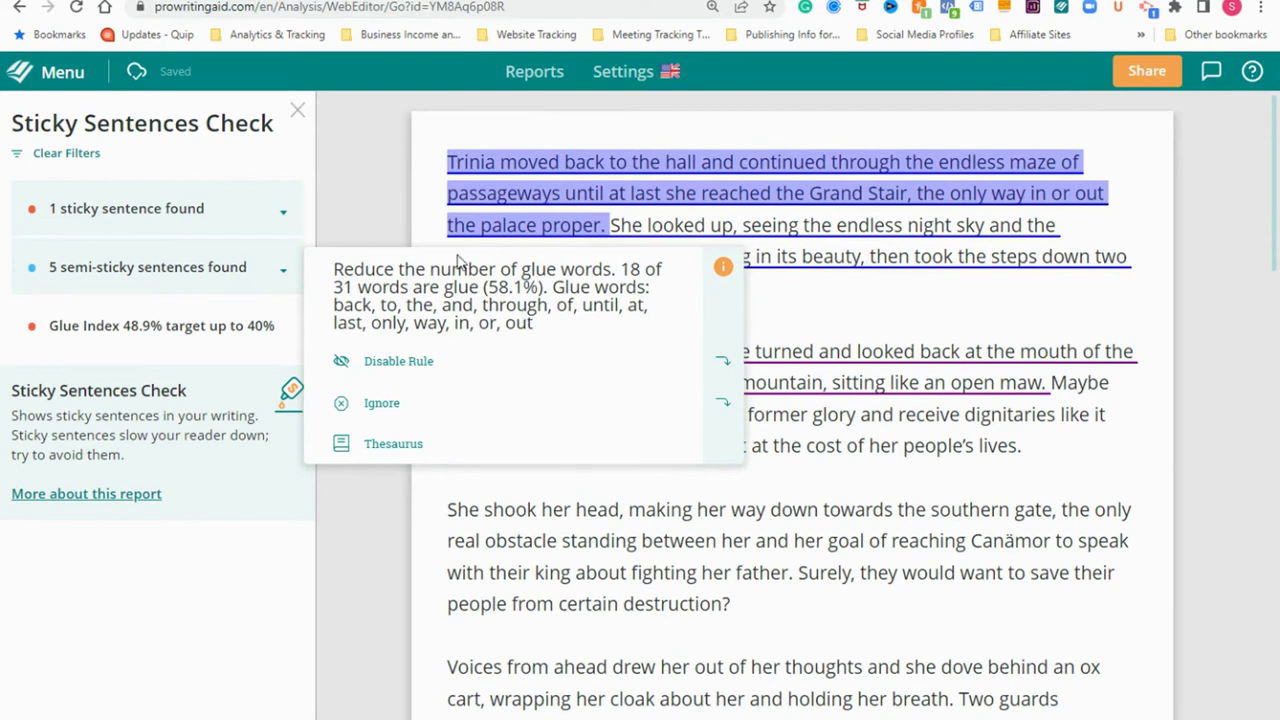
Look at the list of additional reports, and reopen the sticky-sentence feedback on the opening sentence
{"action": "left_click", "coordinate": [528, 88]}
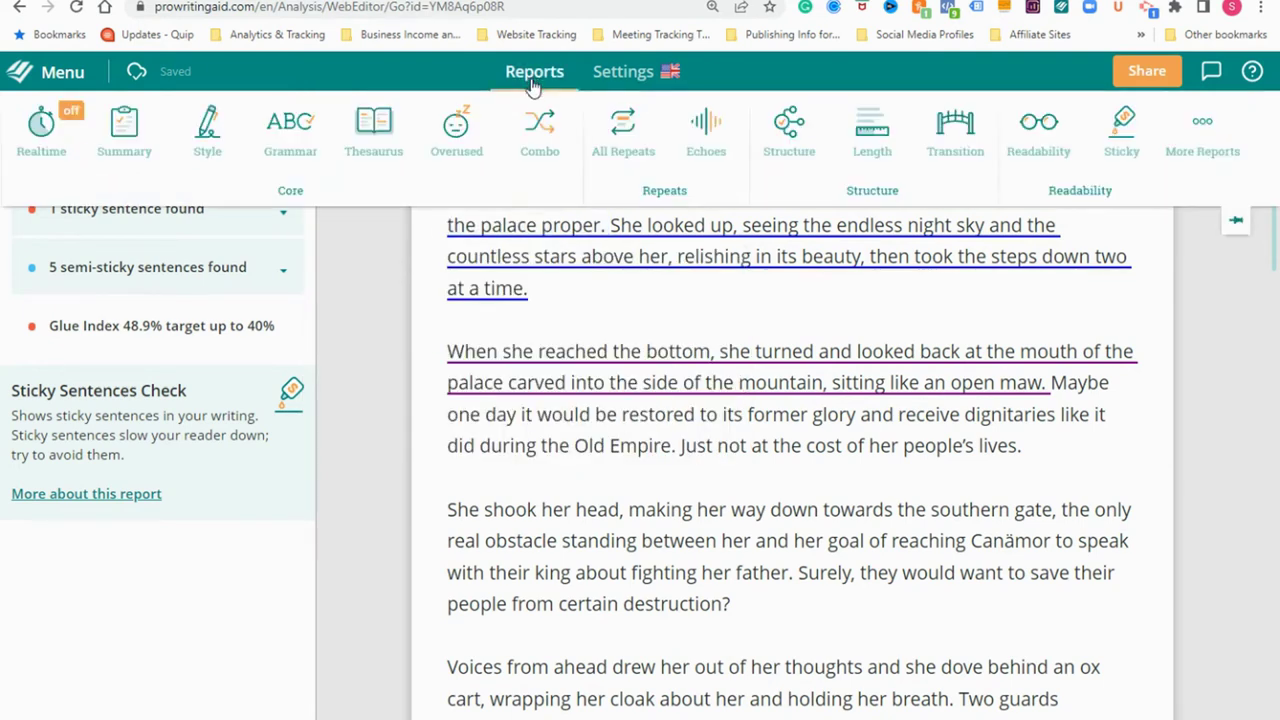
{"action": "left_click", "coordinate": [1203, 148]}
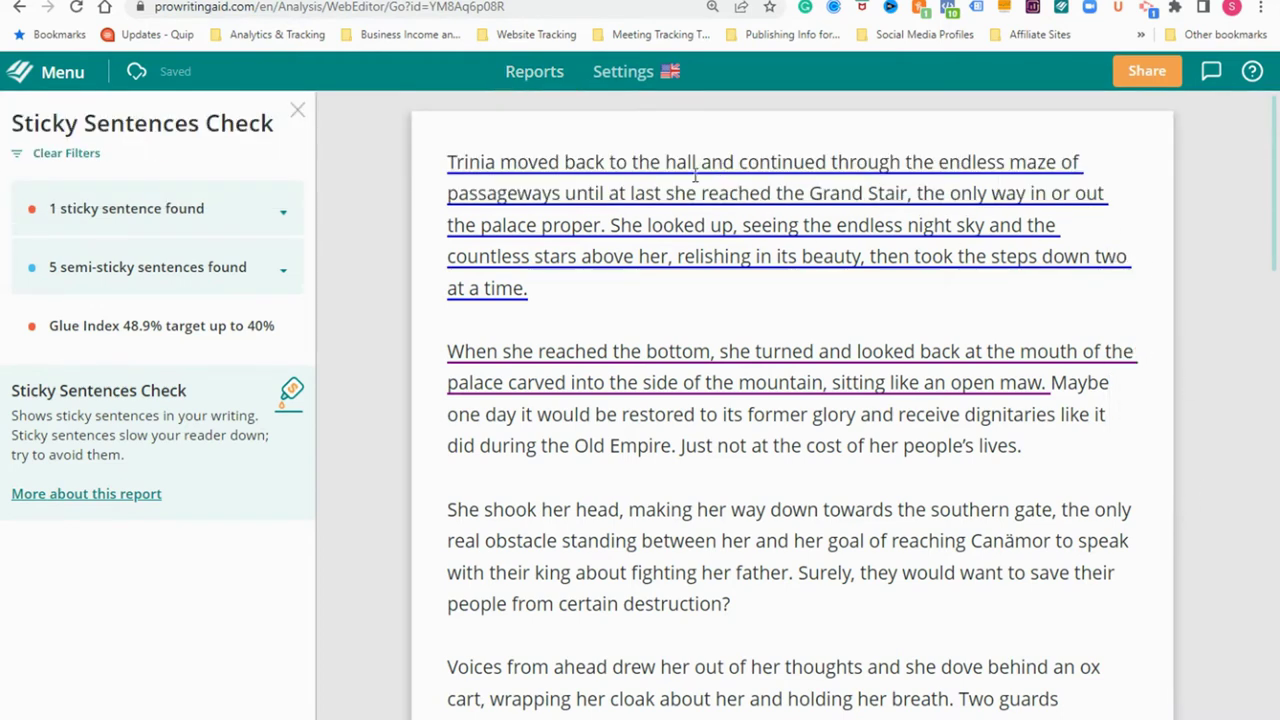
{"action": "left_click", "coordinate": [487, 168]}
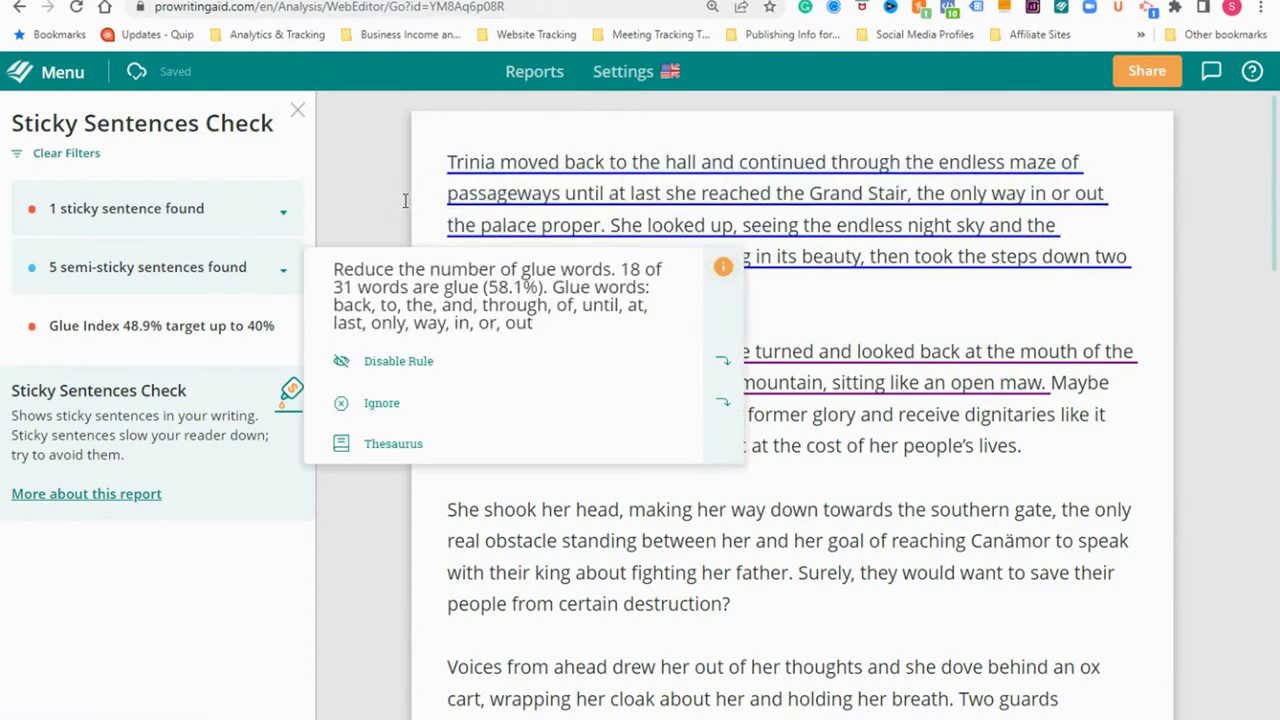
Look at the language choices and the available document types in the document settings, moving the glue-word feedback aside
{"action": "left_click", "coordinate": [629, 78]}
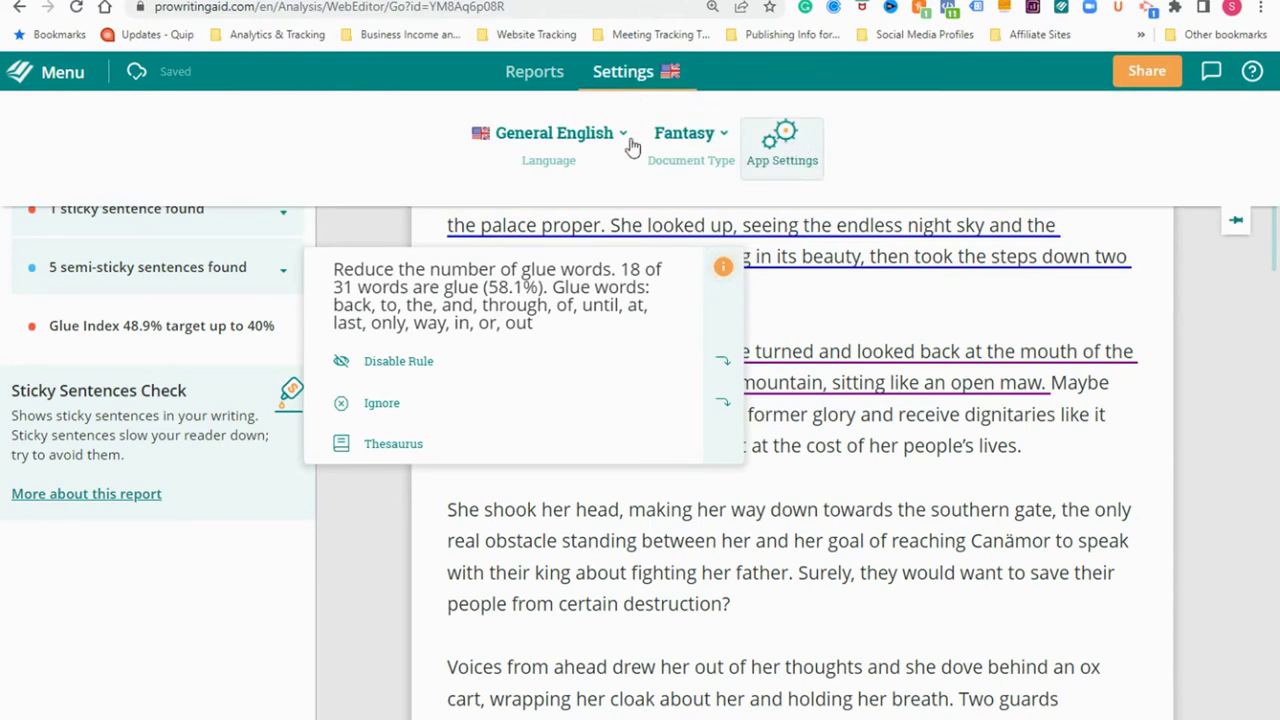
{"action": "left_click", "coordinate": [585, 138]}
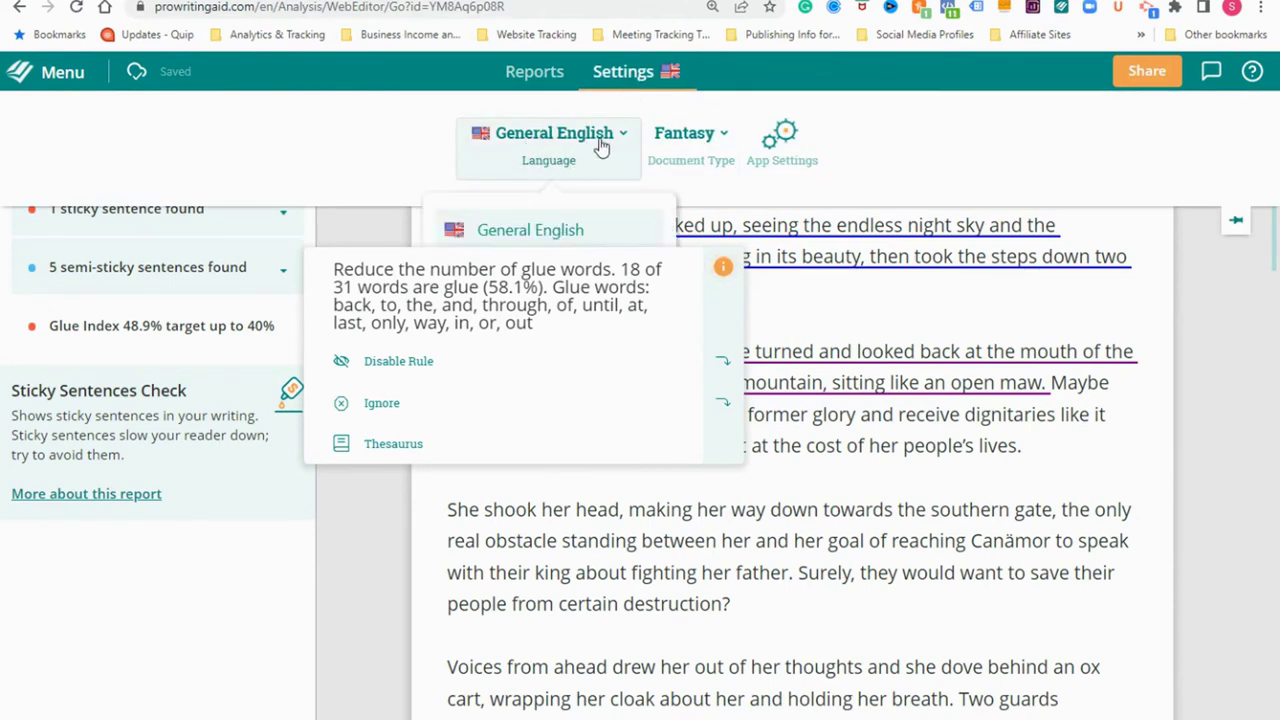
{"action": "left_click", "coordinate": [966, 114]}
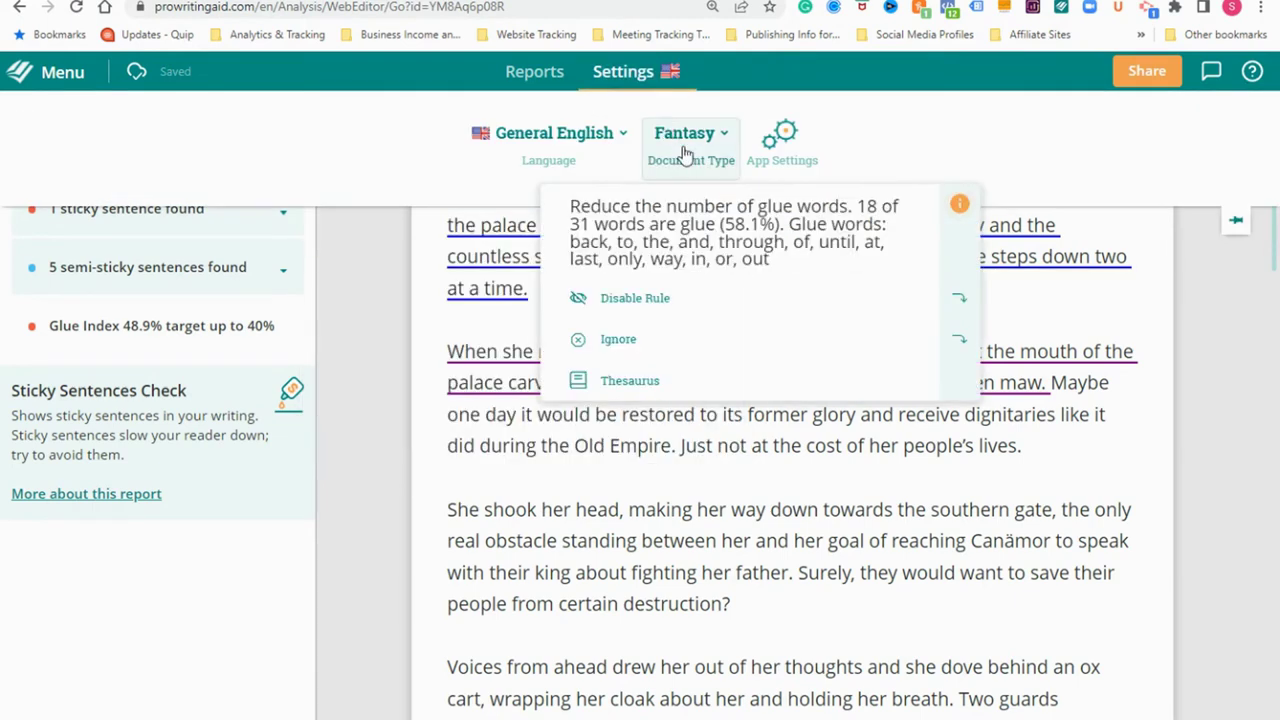
{"action": "left_click", "coordinate": [685, 148]}
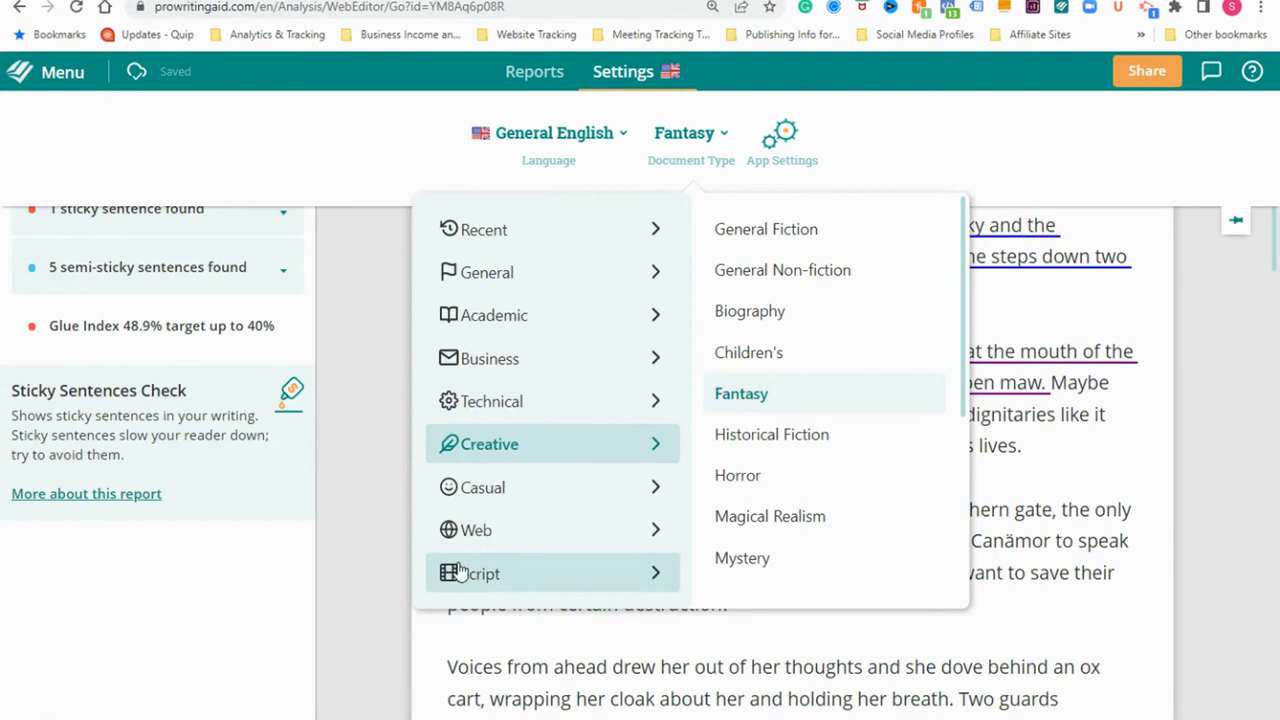
View the user application settings and look through the combo report selections and the overused-word customization section
{"action": "left_click", "coordinate": [782, 137]}
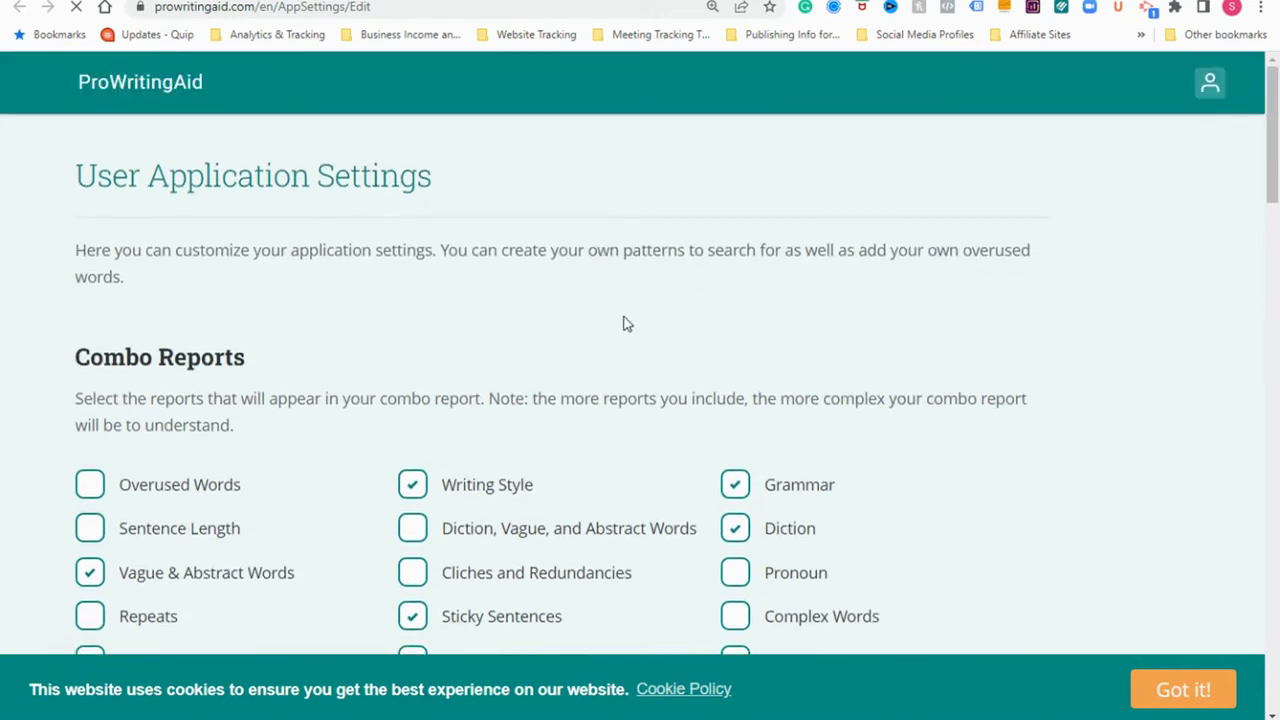
{"action": "scroll", "coordinate": [623, 320], "scroll_direction": "down", "scroll_amount": 3}
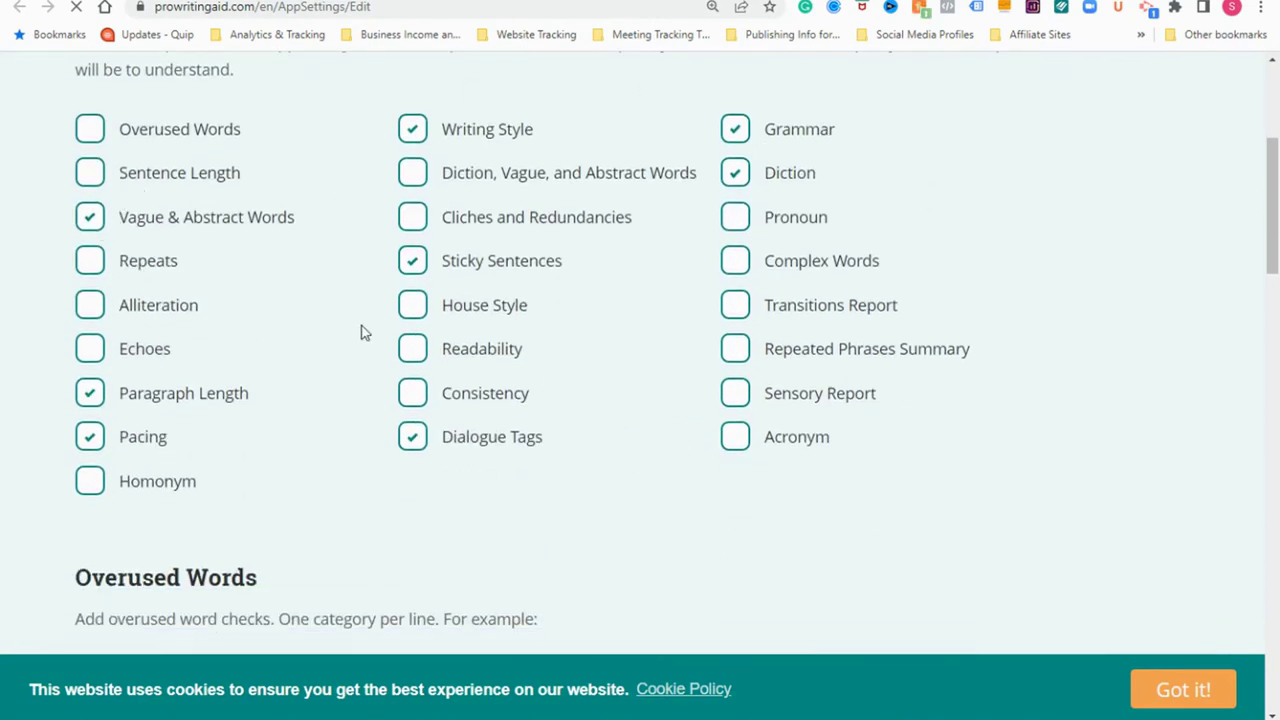
{"action": "scroll", "coordinate": [455, 288], "scroll_direction": "down", "scroll_amount": 2}
{"action": "scroll", "coordinate": [446, 289], "scroll_direction": "down", "scroll_amount": 2}
{"action": "scroll", "coordinate": [660, 230], "scroll_direction": "down", "scroll_amount": 1}
{"action": "scroll", "coordinate": [698, 209], "scroll_direction": "up", "scroll_amount": 1}
{"action": "left_click_drag", "start_coordinate": [1273, 223], "coordinate": [1273, 84]}
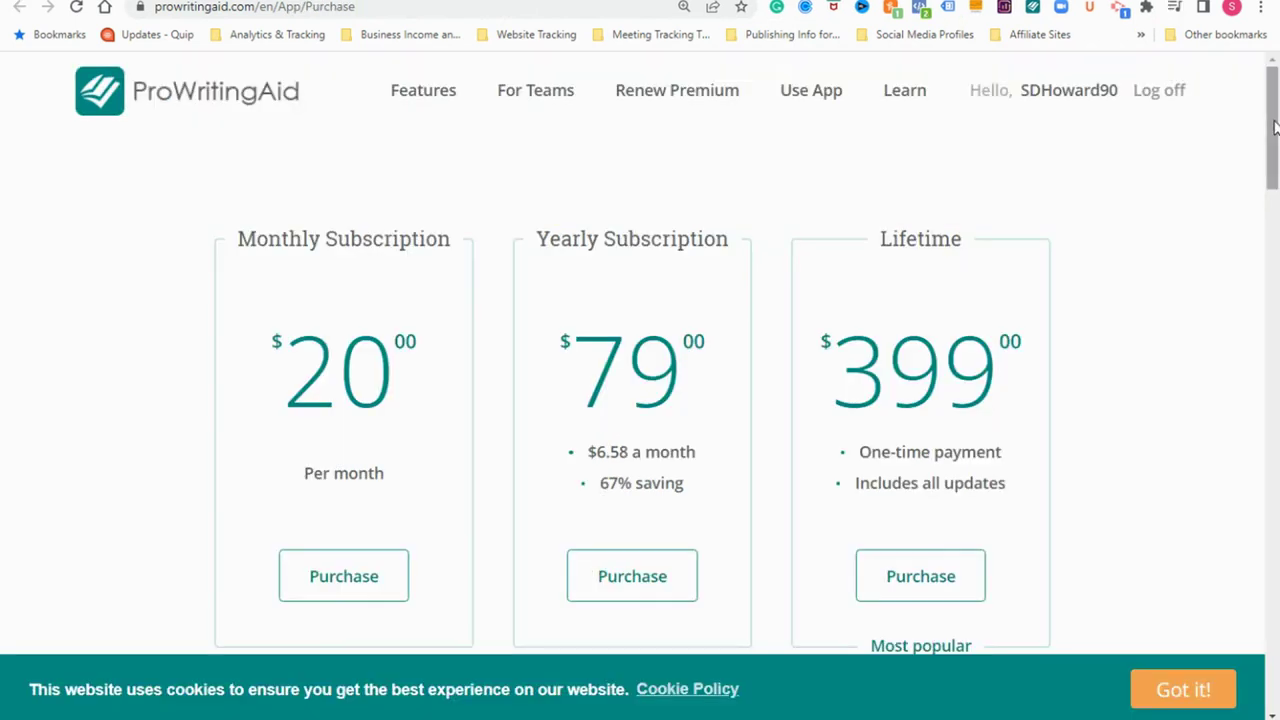
Review ProWritingAid's monthly, yearly and lifetime subscription plans, and read the Academic Pricing section about student discounts
{"action": "left_click_drag", "start_coordinate": [1274, 130], "coordinate": [1272, 154]}
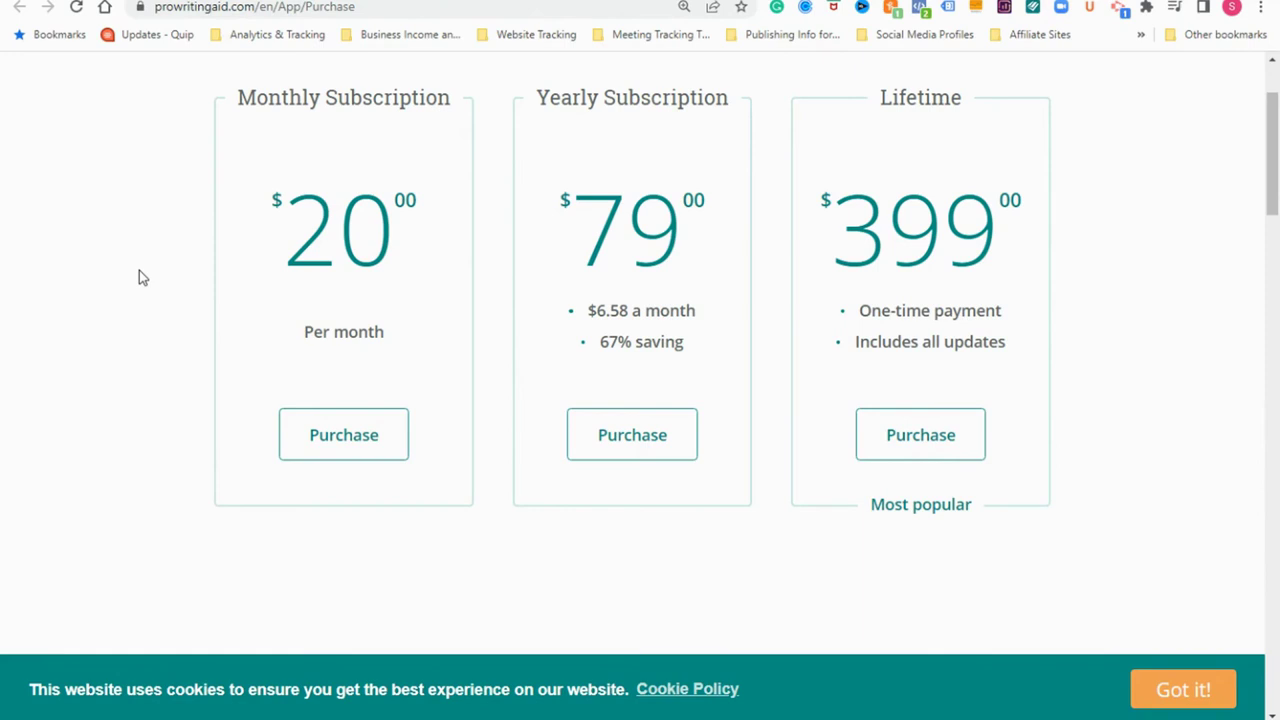
{"action": "left_click_drag", "start_coordinate": [1270, 165], "coordinate": [1272, 592]}
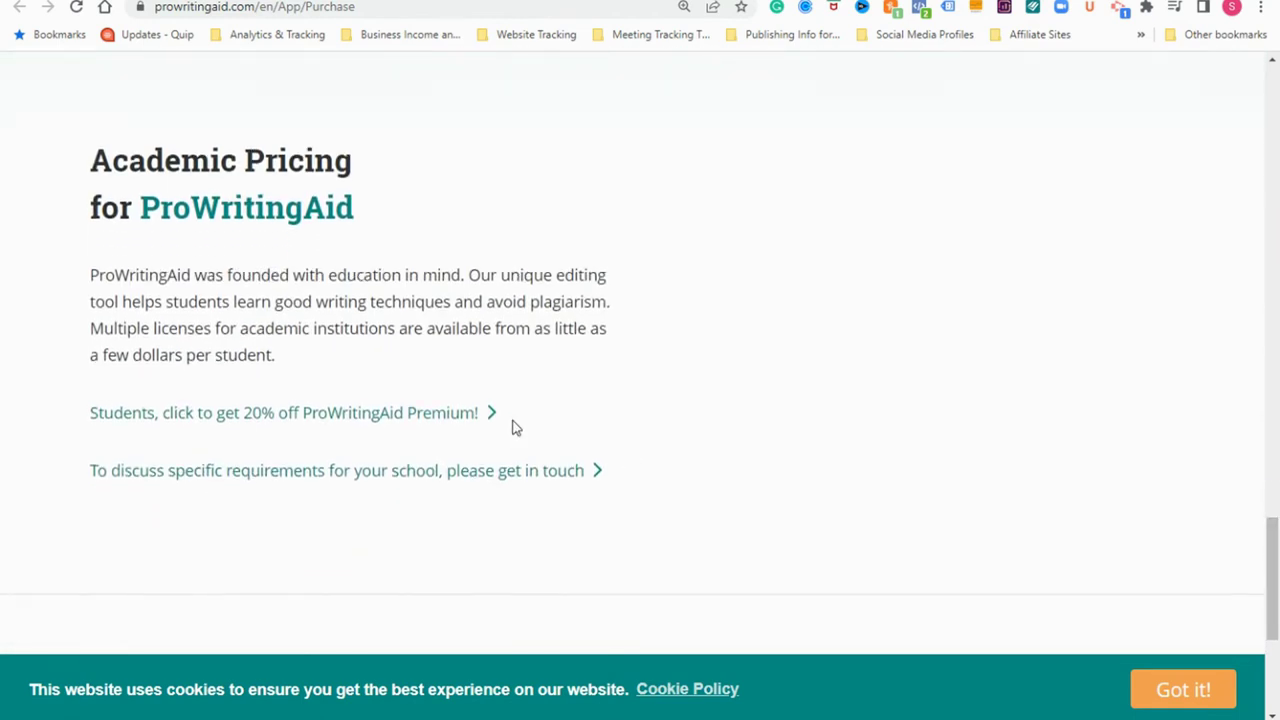
{"action": "left_click_drag", "start_coordinate": [91, 160], "coordinate": [377, 224]}
{"action": "left_click", "coordinate": [284, 295]}
{"action": "left_click_drag", "start_coordinate": [104, 300], "coordinate": [349, 308]}
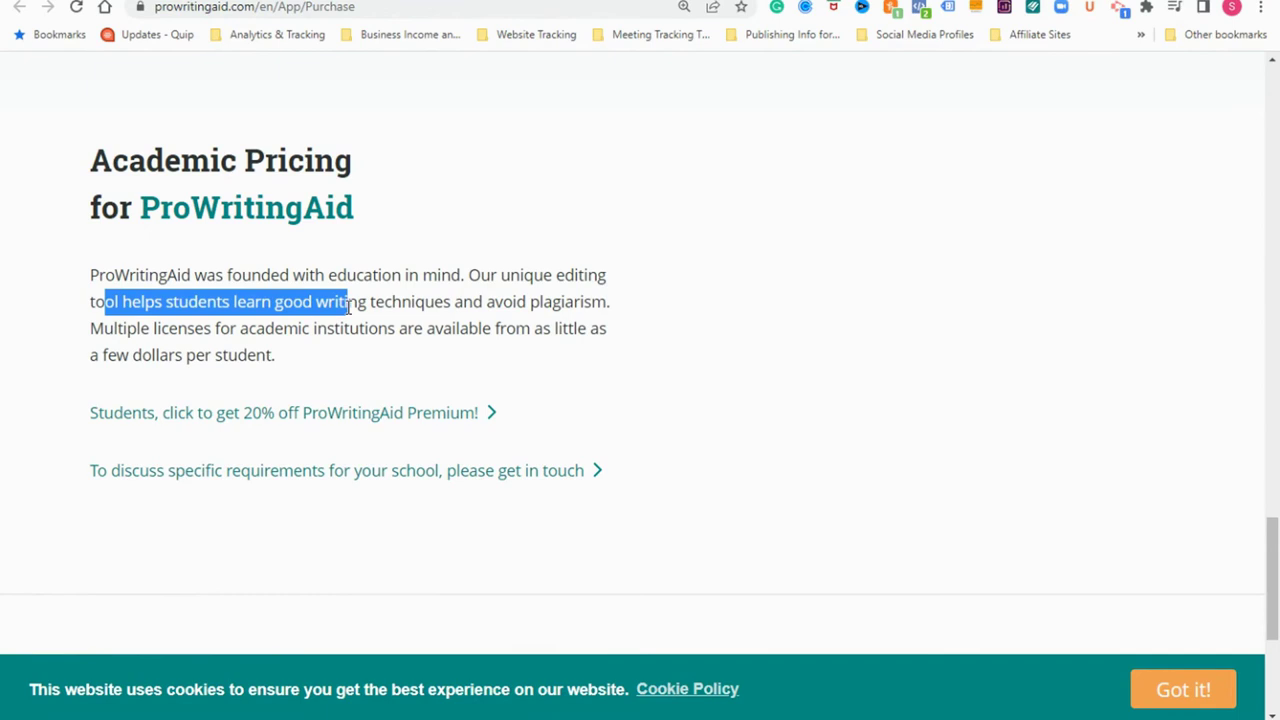
{"action": "left_click", "coordinate": [305, 335]}
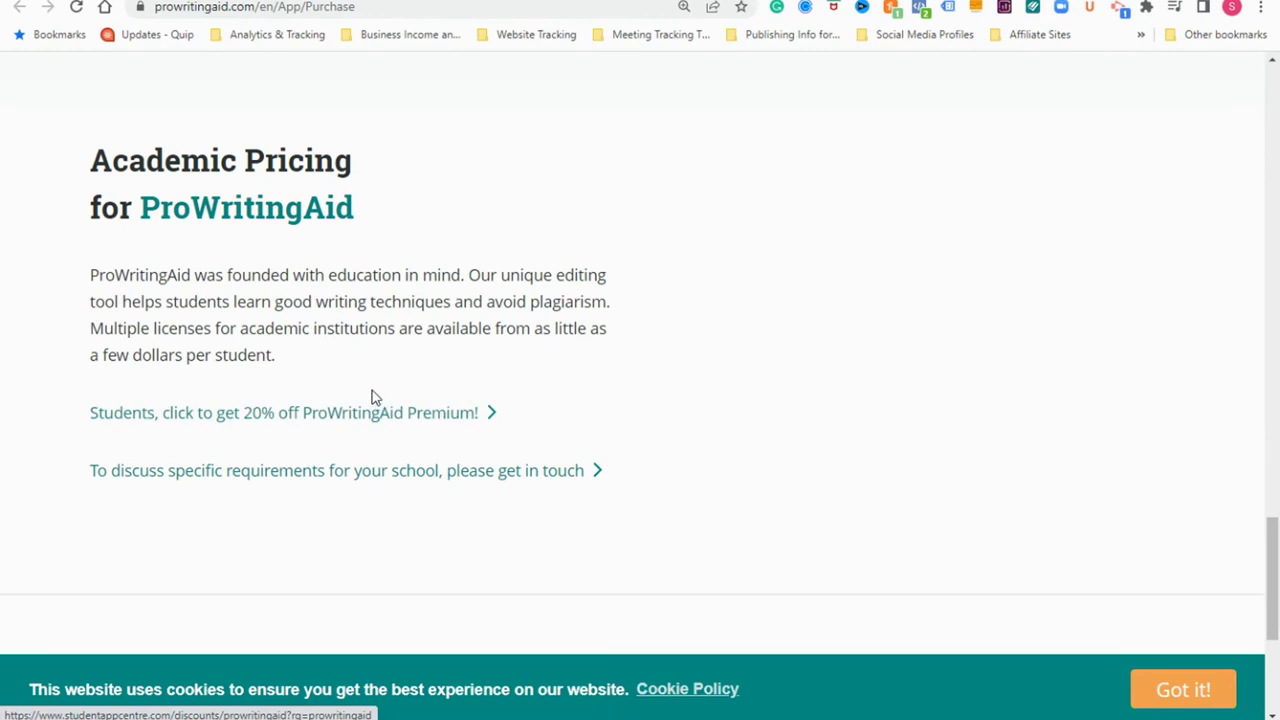
{"action": "left_click_drag", "start_coordinate": [1268, 522], "coordinate": [1234, 122]}
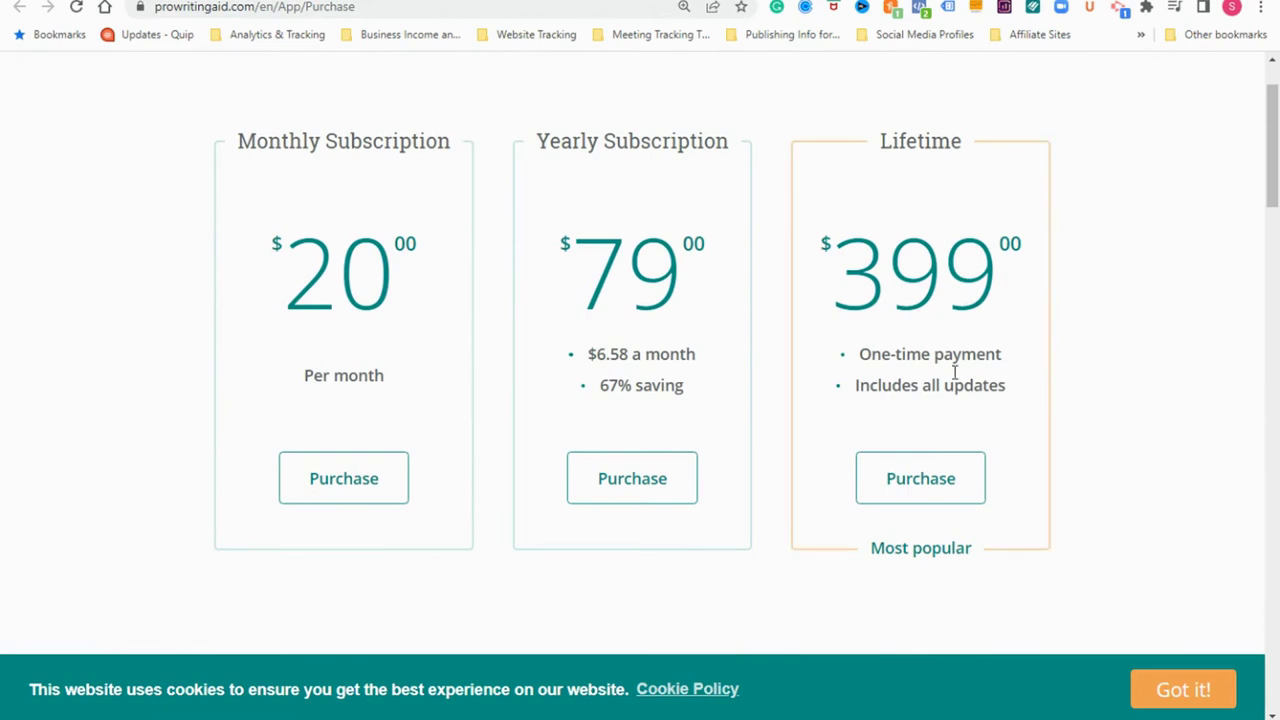